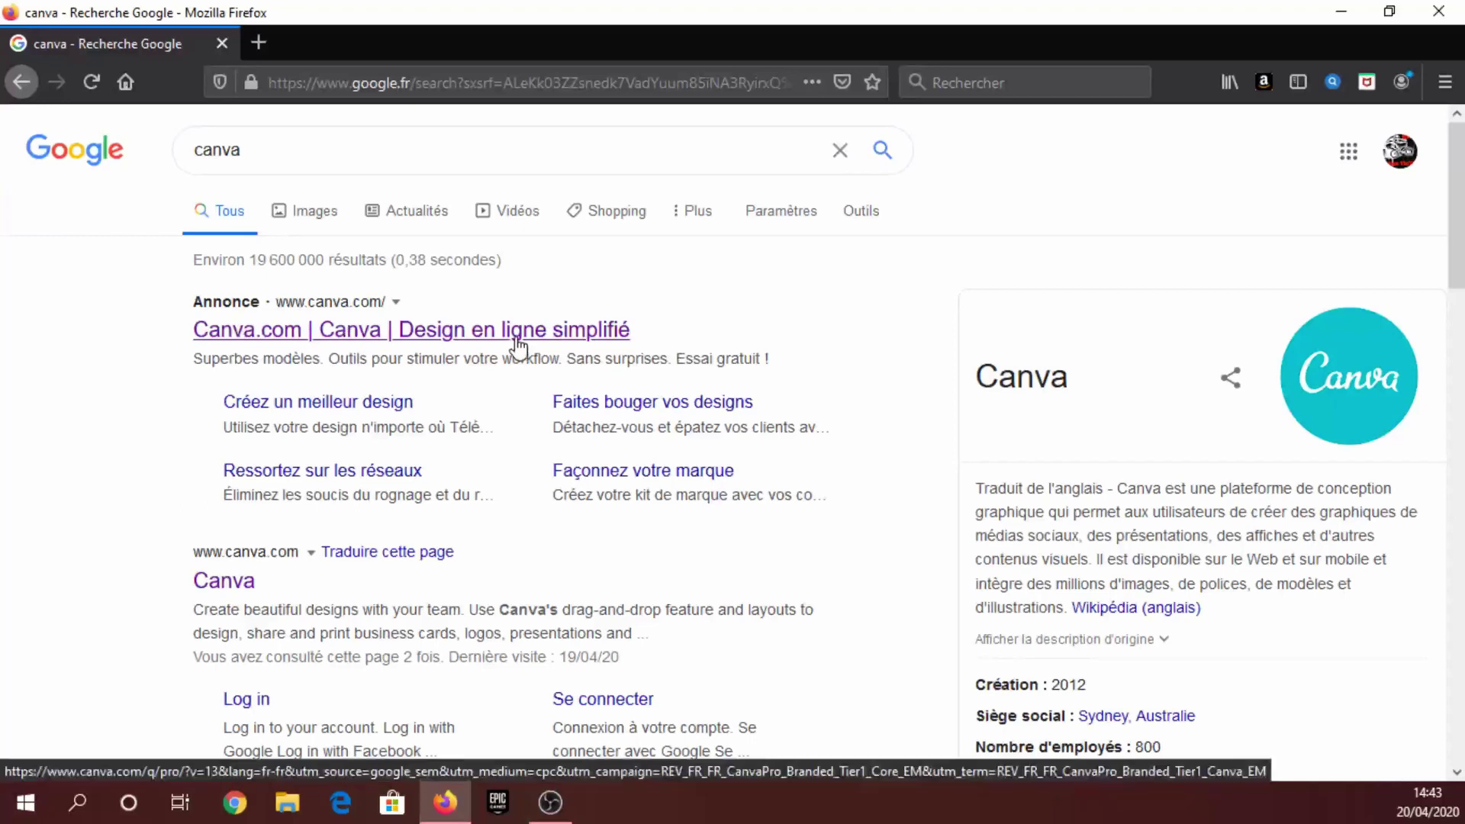
Step: Open the official Canva website from the search results
scroll(370, 538, "down", 3)
scroll(371, 534, "up", 2)
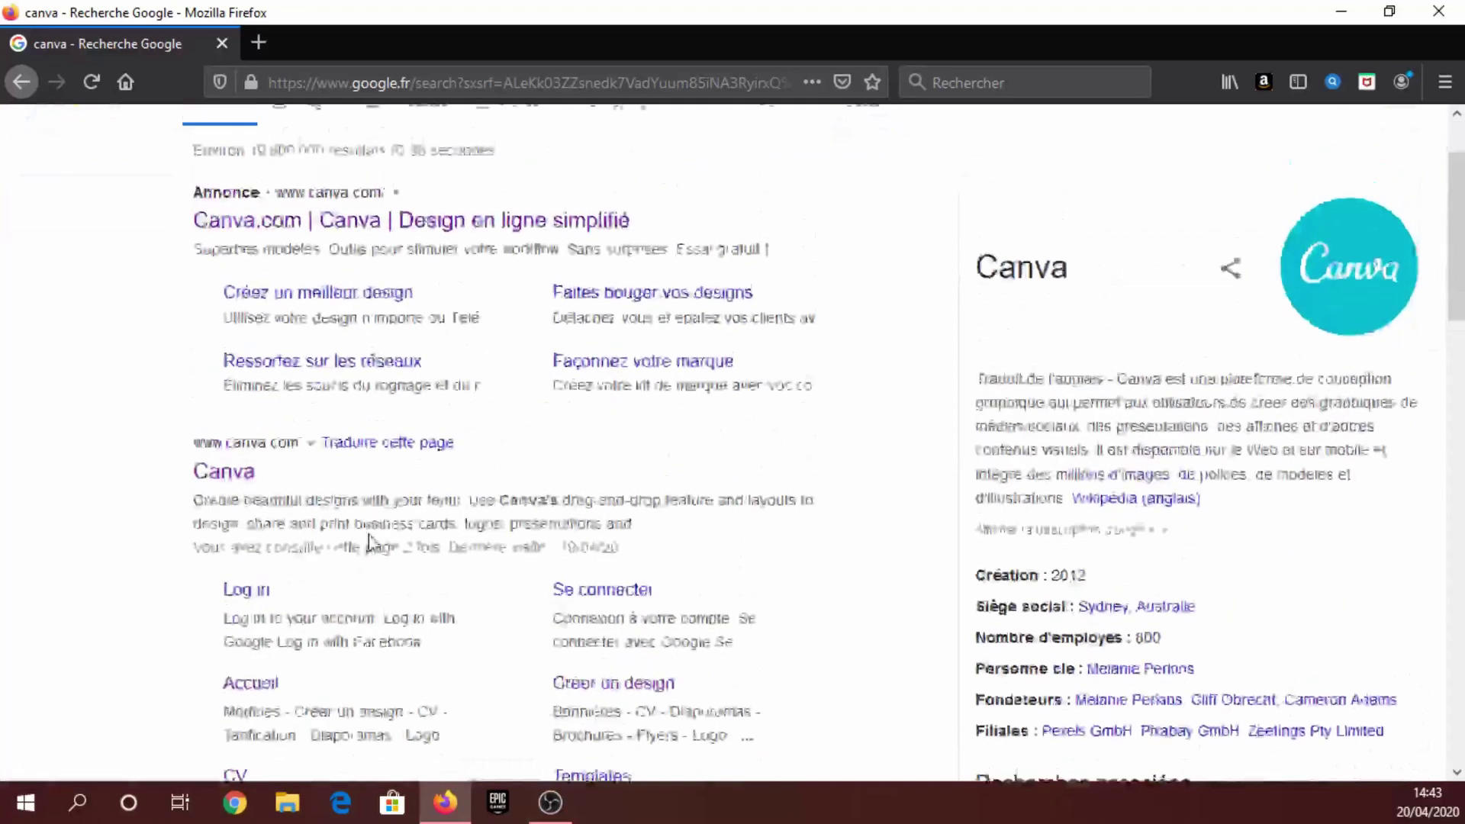
left_click(226, 472)
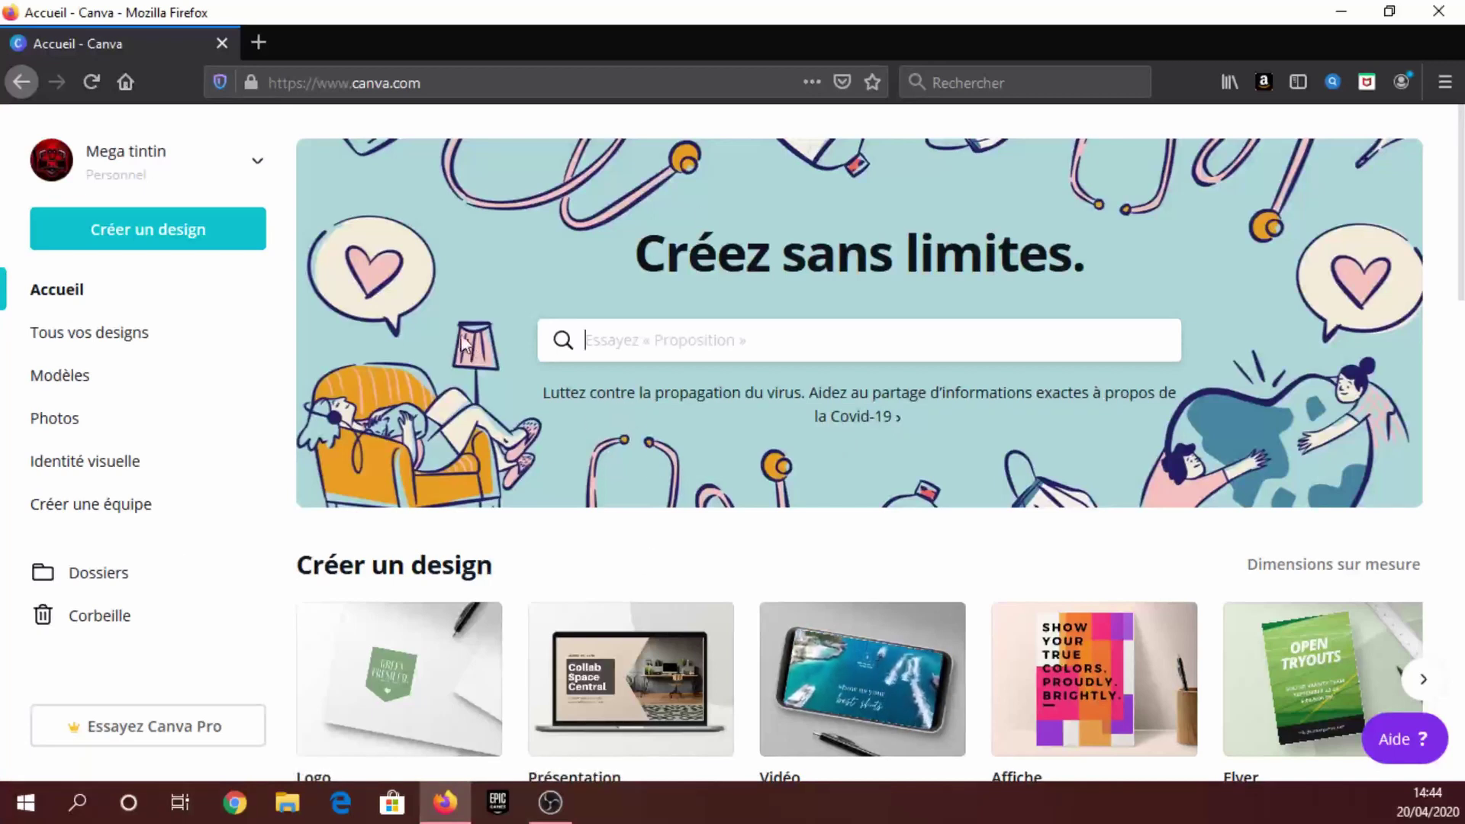
Step: Search the design types for "banniere" and look through the banner formats on offer
left_click(120, 236)
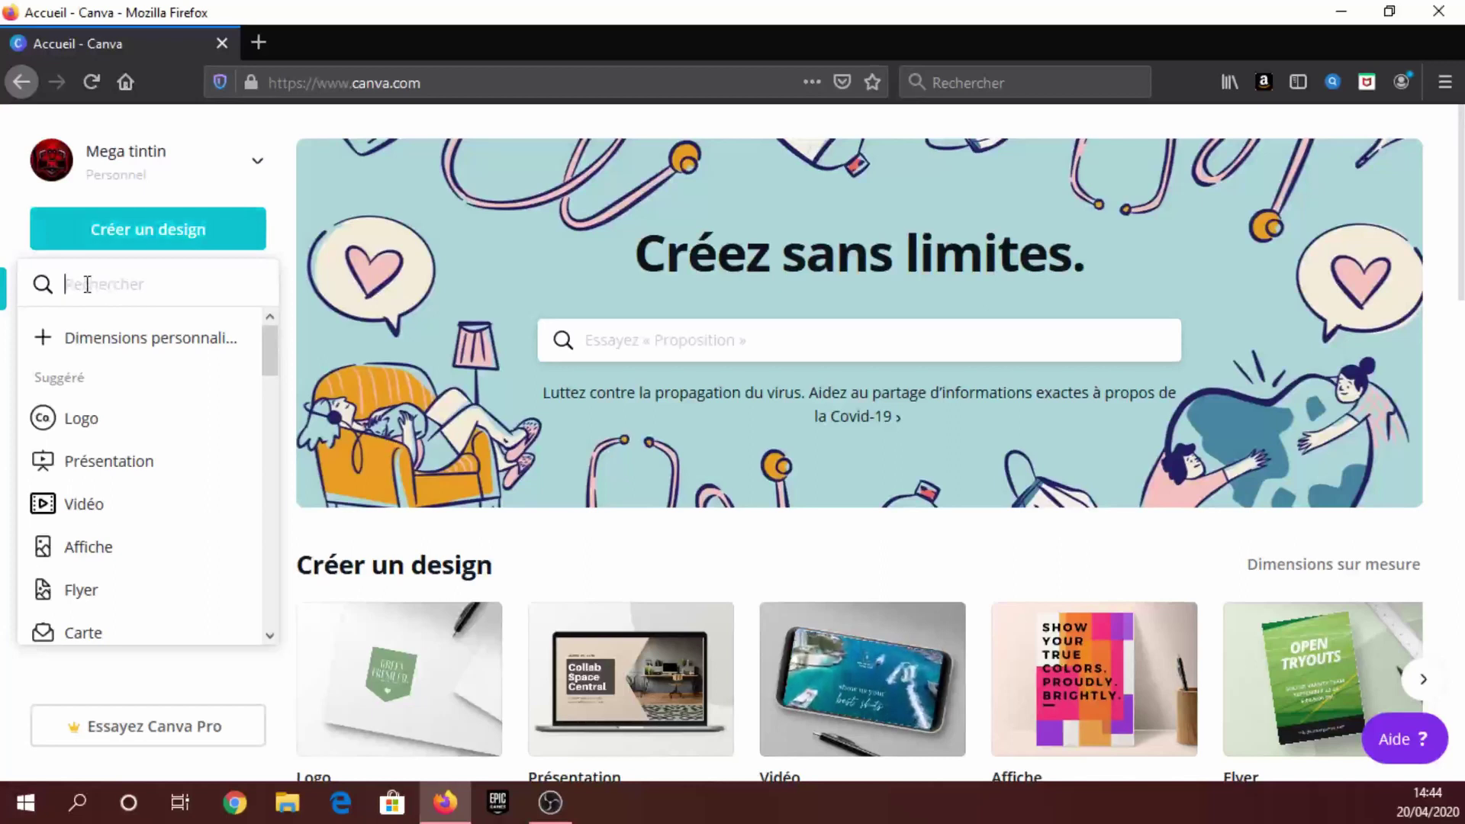
type("b")
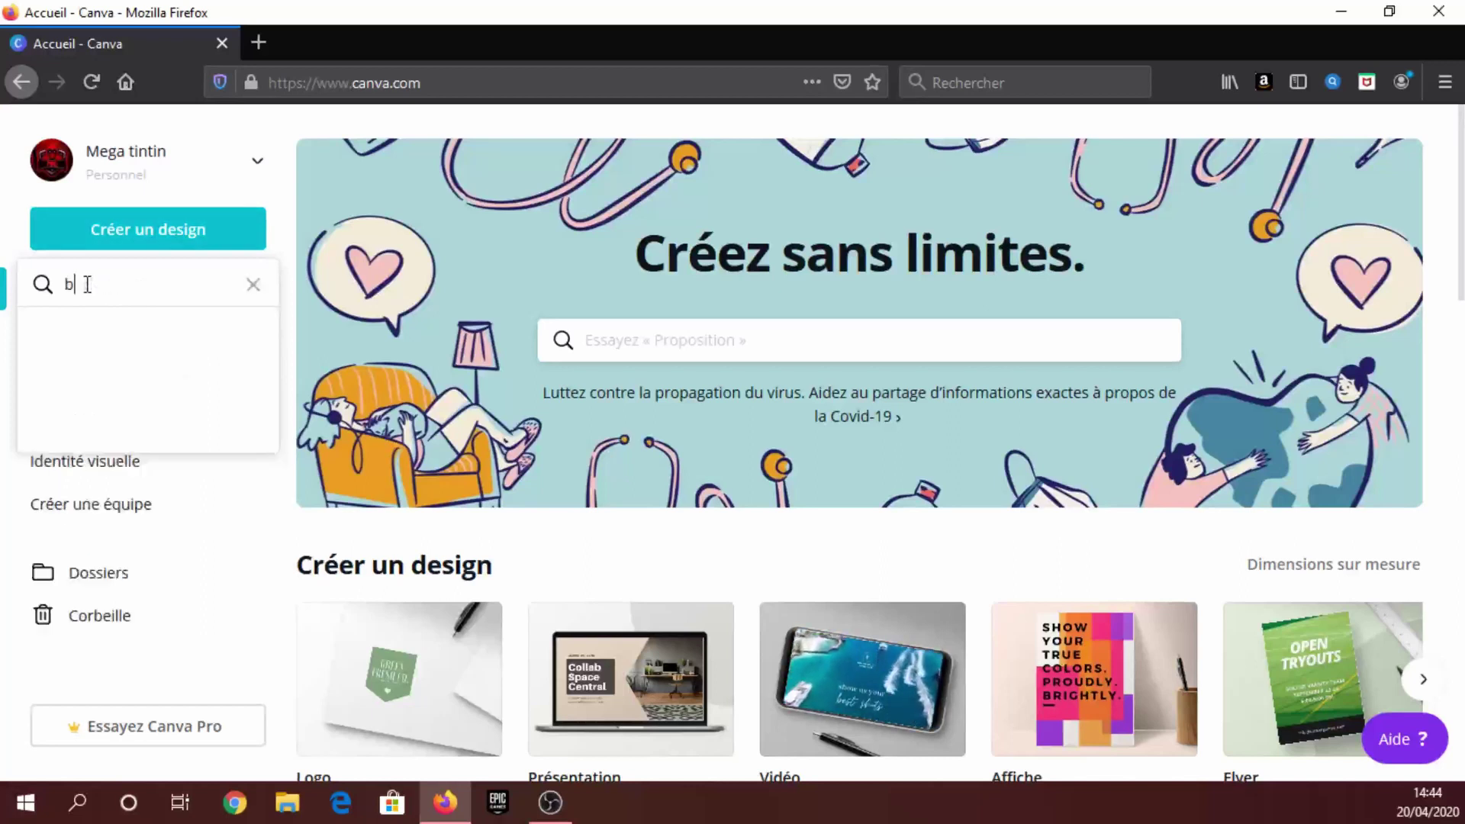
type("ainiere")
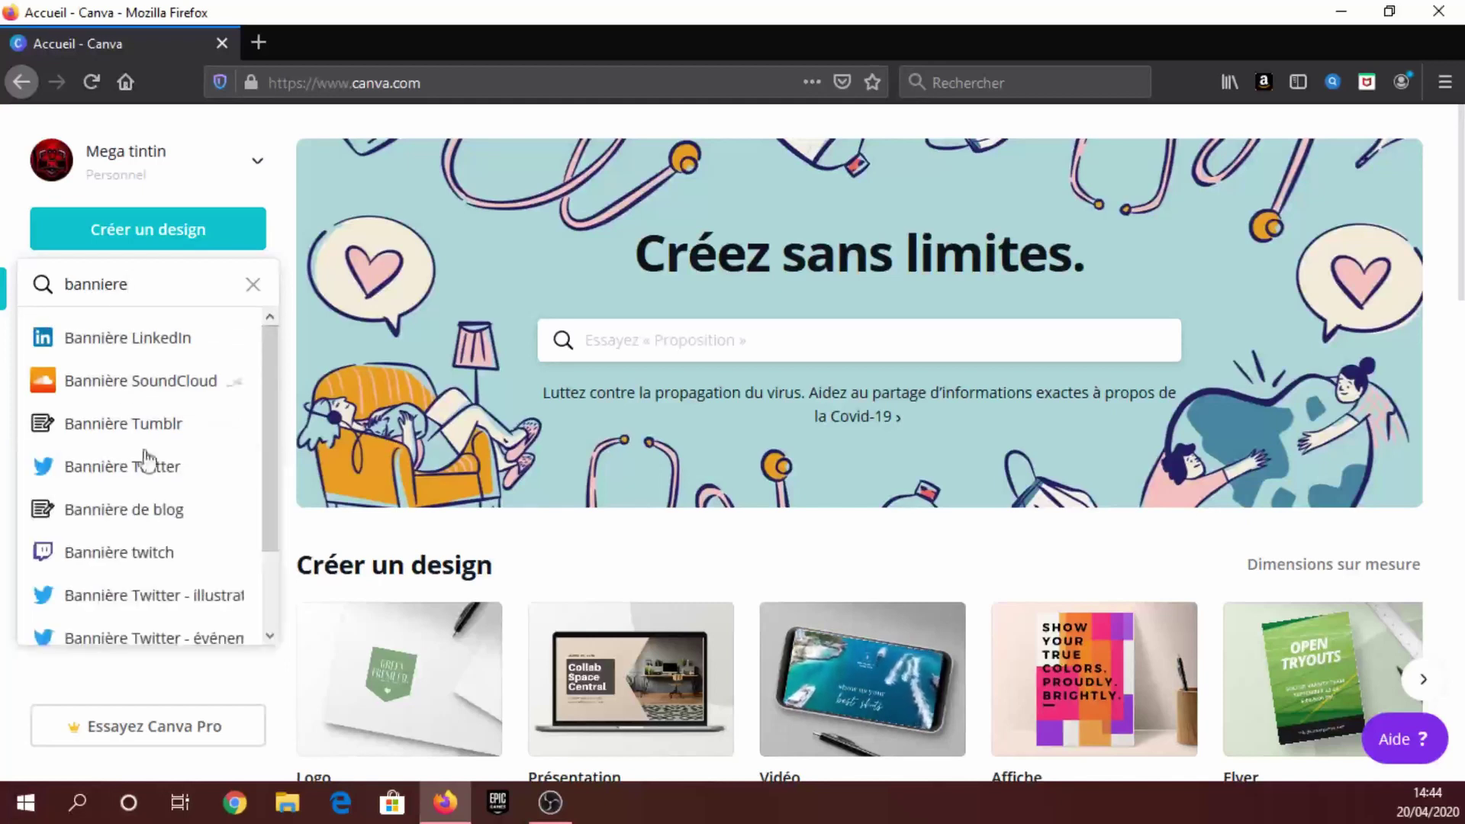
scroll(122, 546, "down", 2)
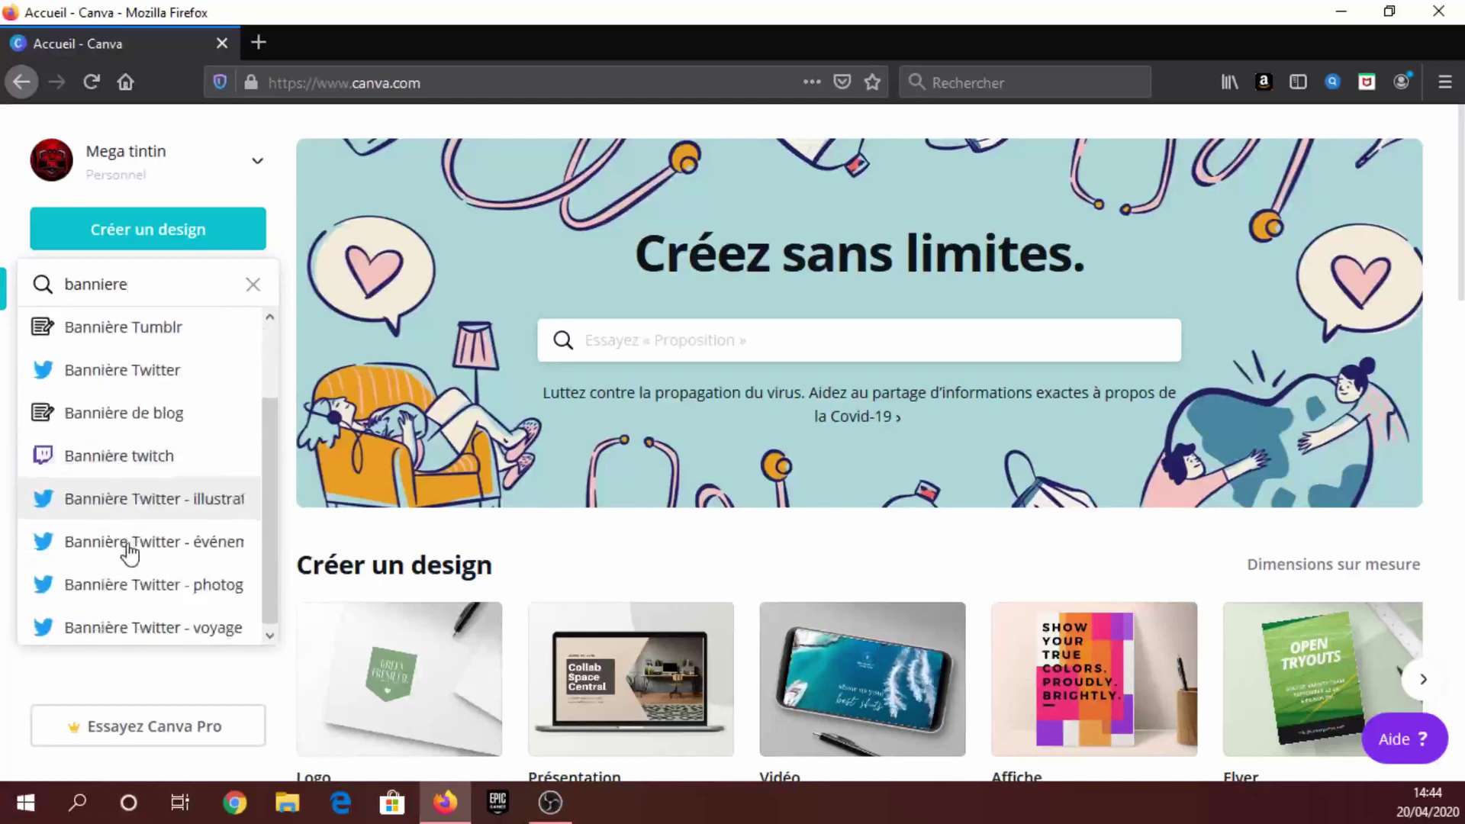
scroll(147, 332, "up", 2)
Step: Search the design types for "illus" instead and create a blank YouTube channel banner design
left_click(253, 282)
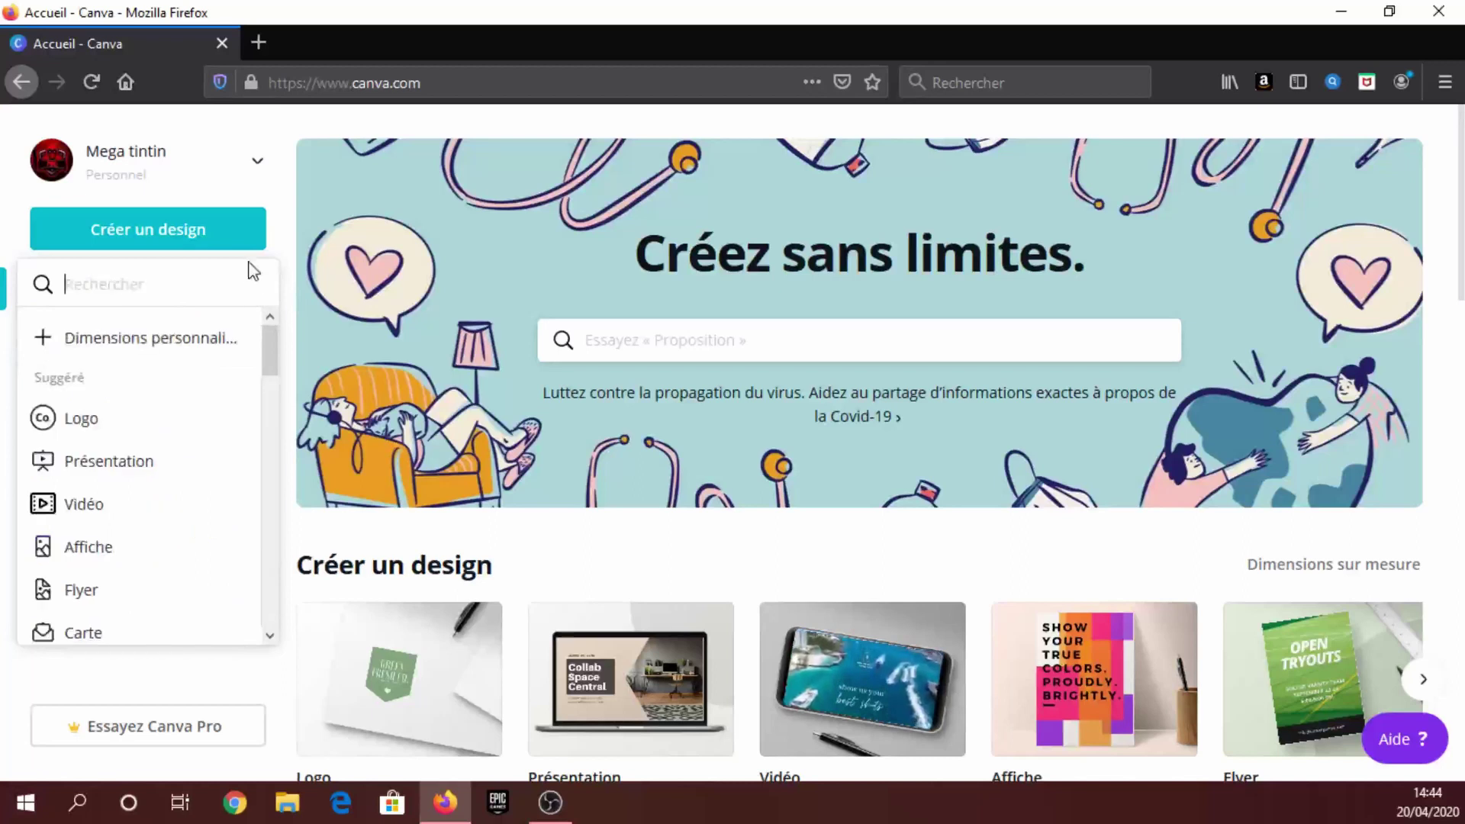
type("illus")
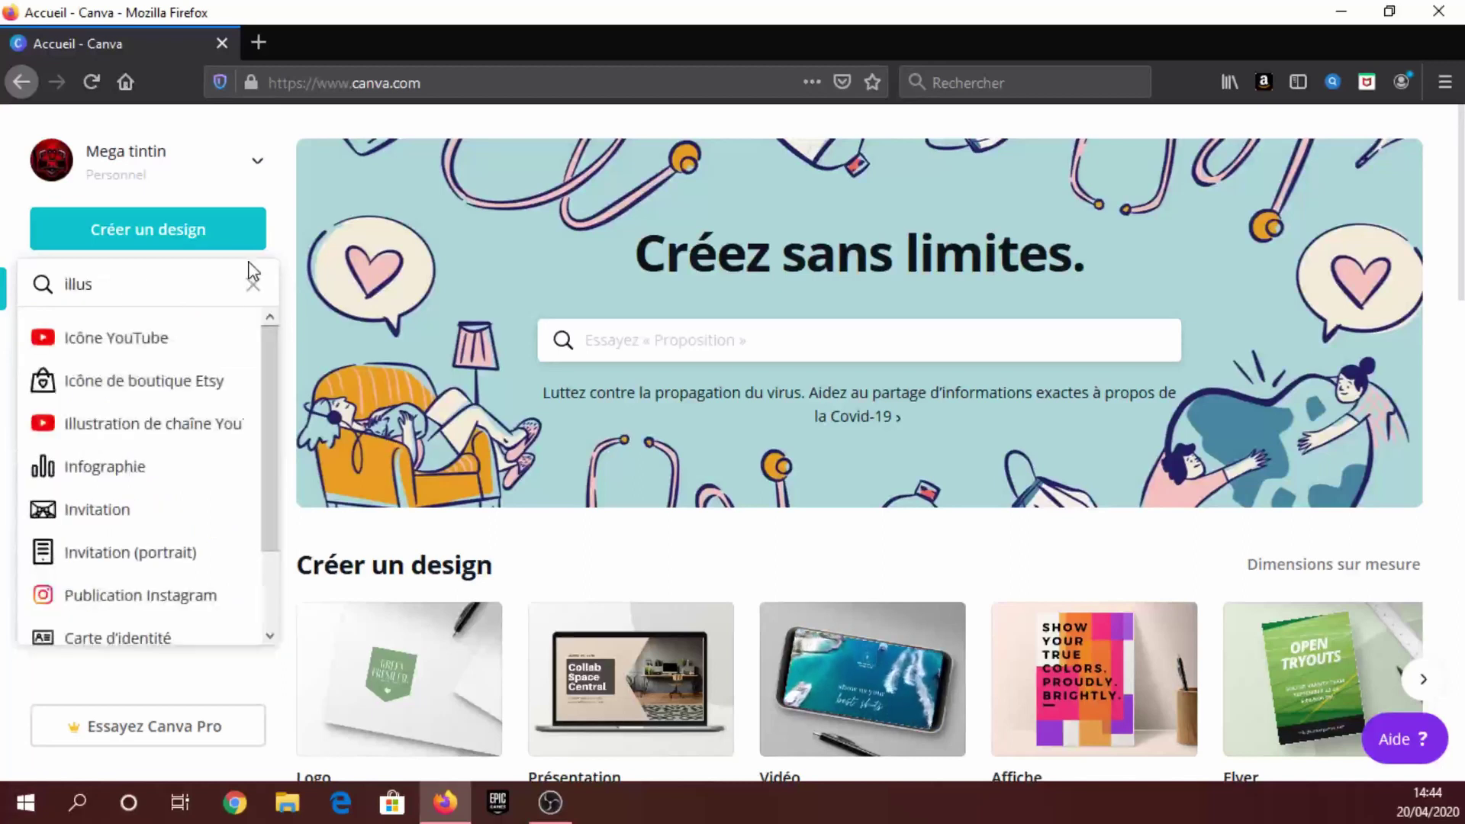
left_click(122, 342)
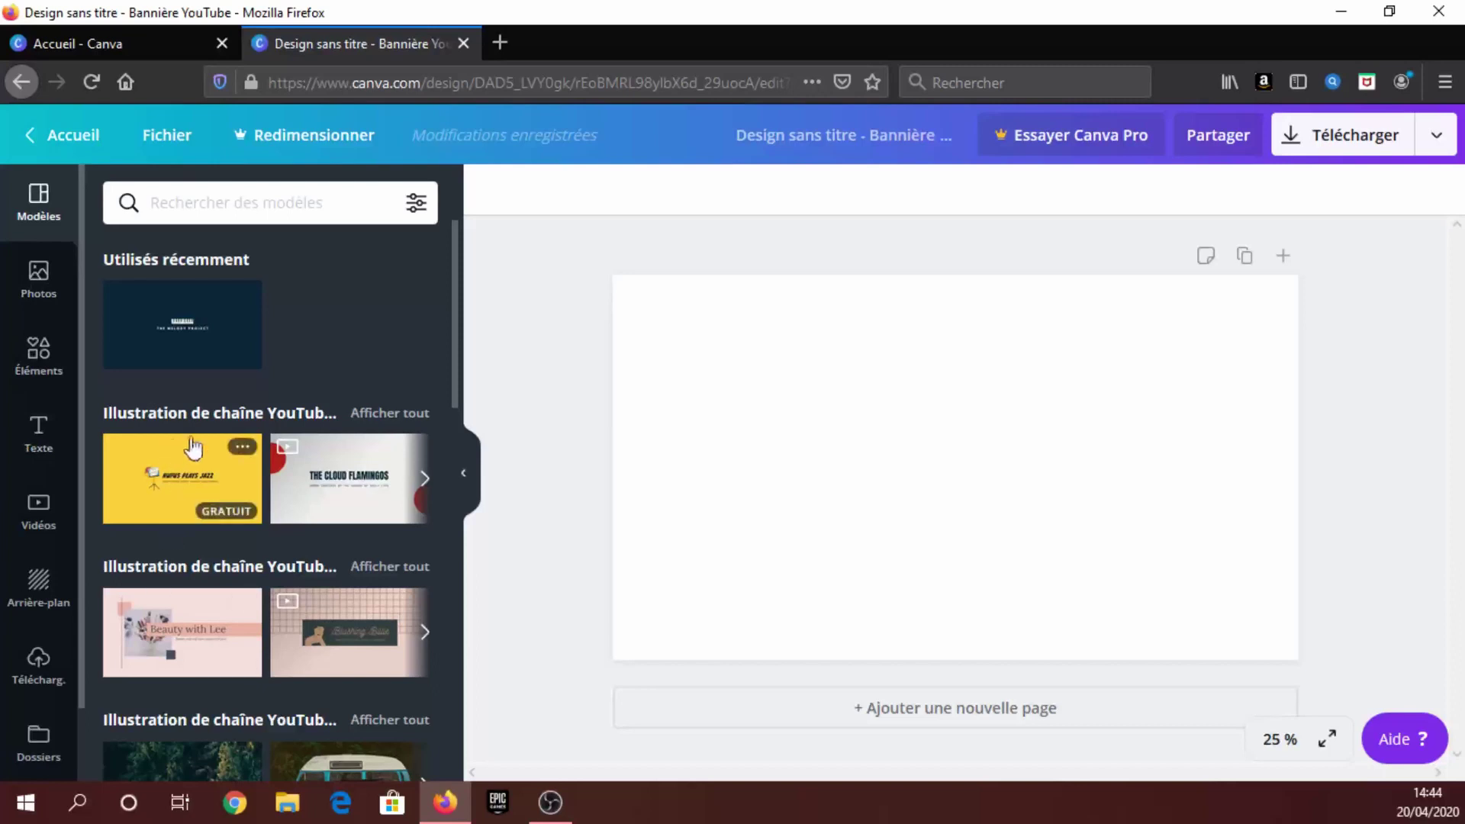
Step: Look through the YouTube channel art templates and the uploaded images for material to use on the banner
scroll(176, 610, "down", 5)
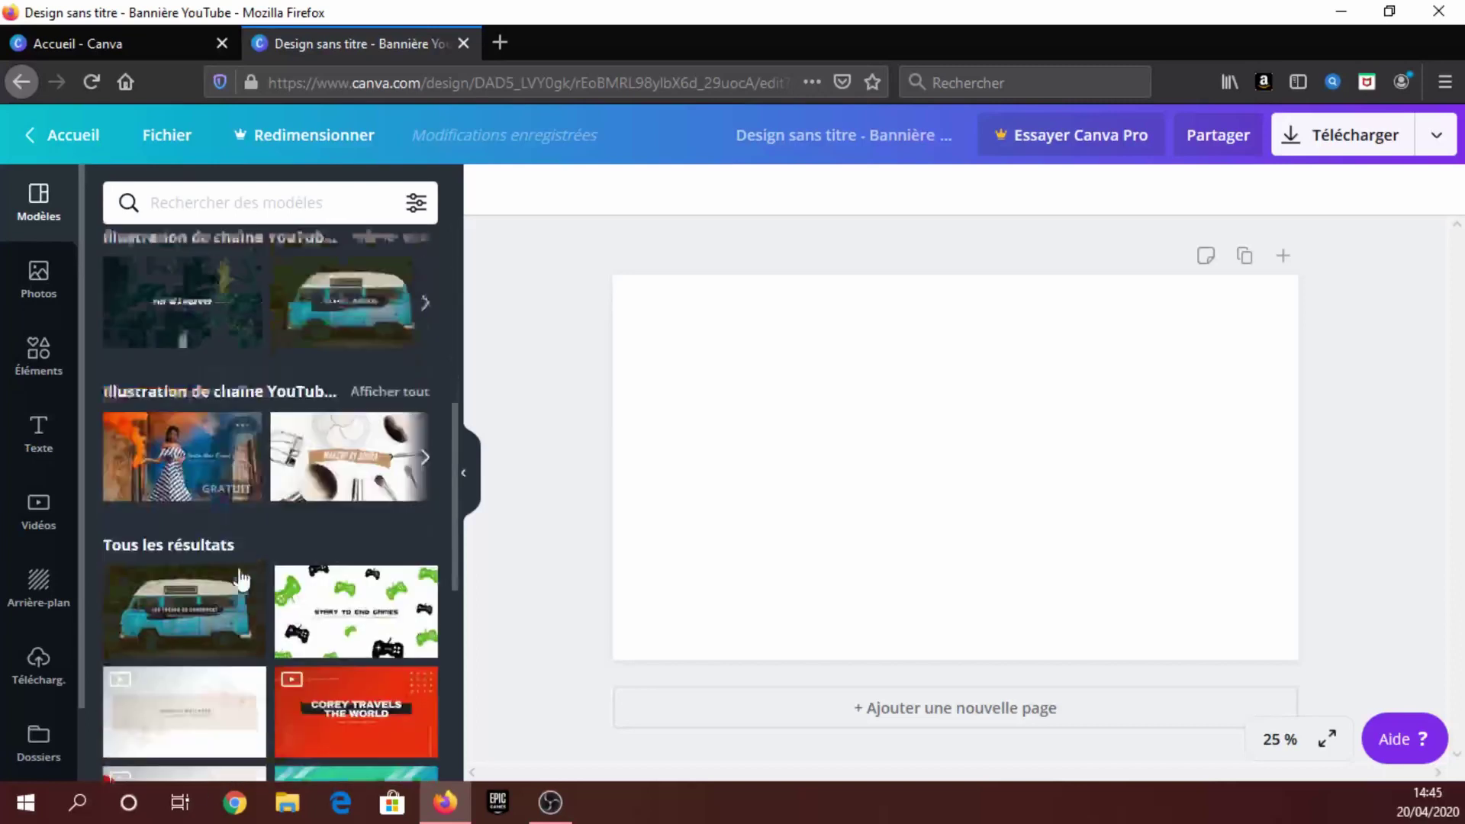
scroll(240, 580, "up", 6)
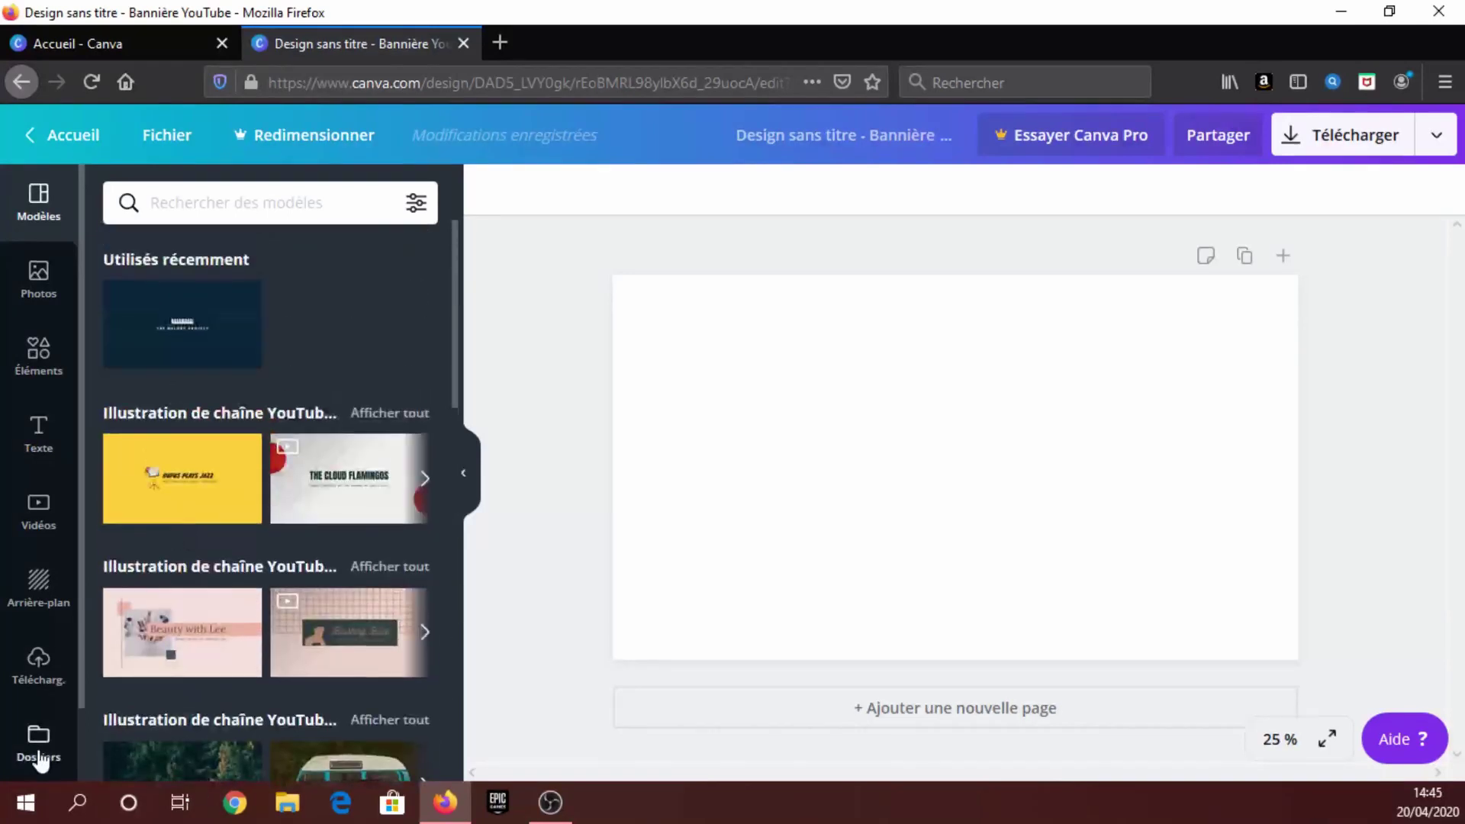
left_click(29, 678)
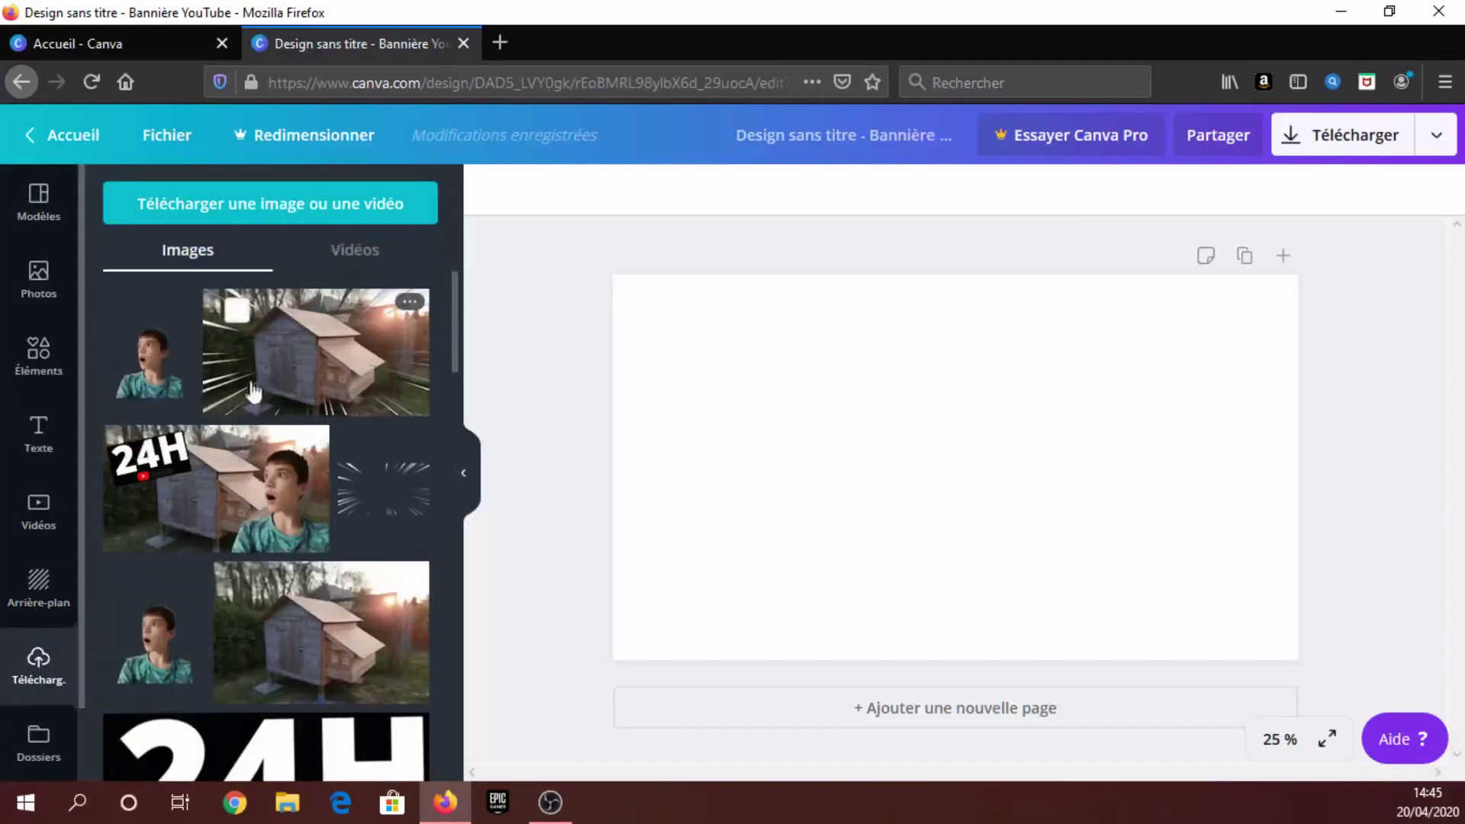
scroll(285, 367, "down", 10)
scroll(319, 391, "down", 4)
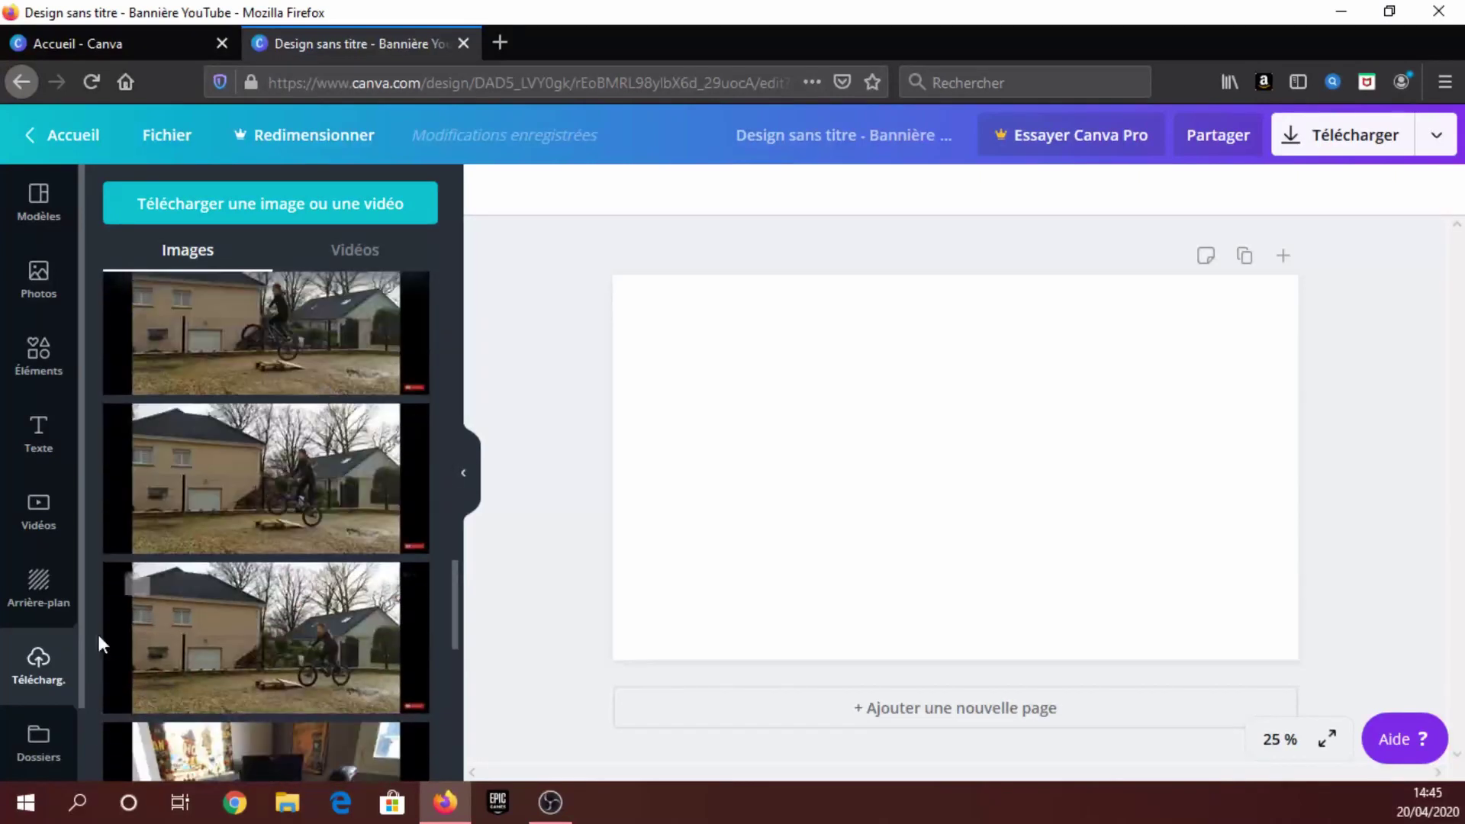
scroll(380, 507, "up", 6)
scroll(377, 507, "up", 5)
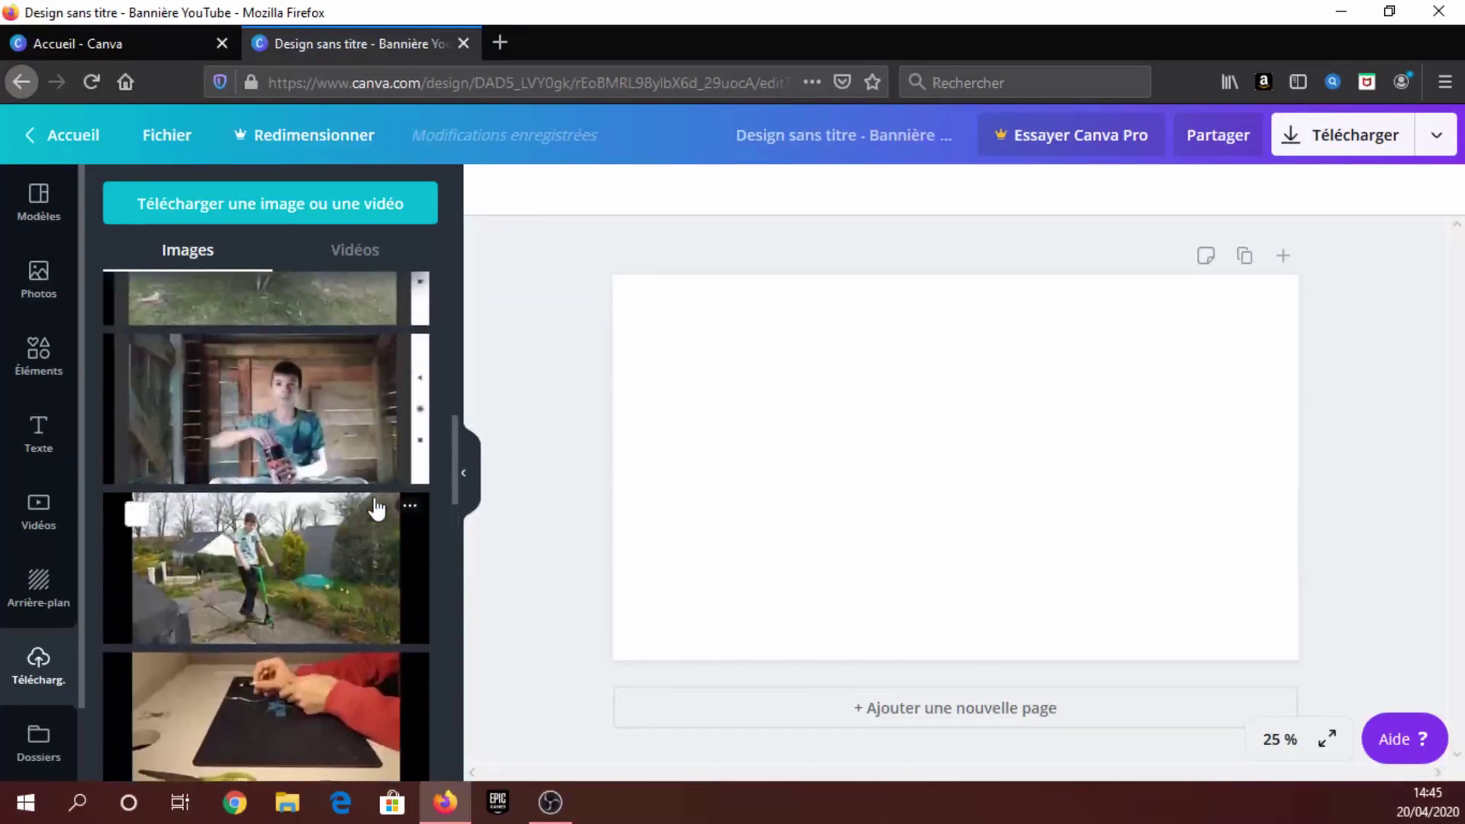
scroll(376, 507, "down", 2)
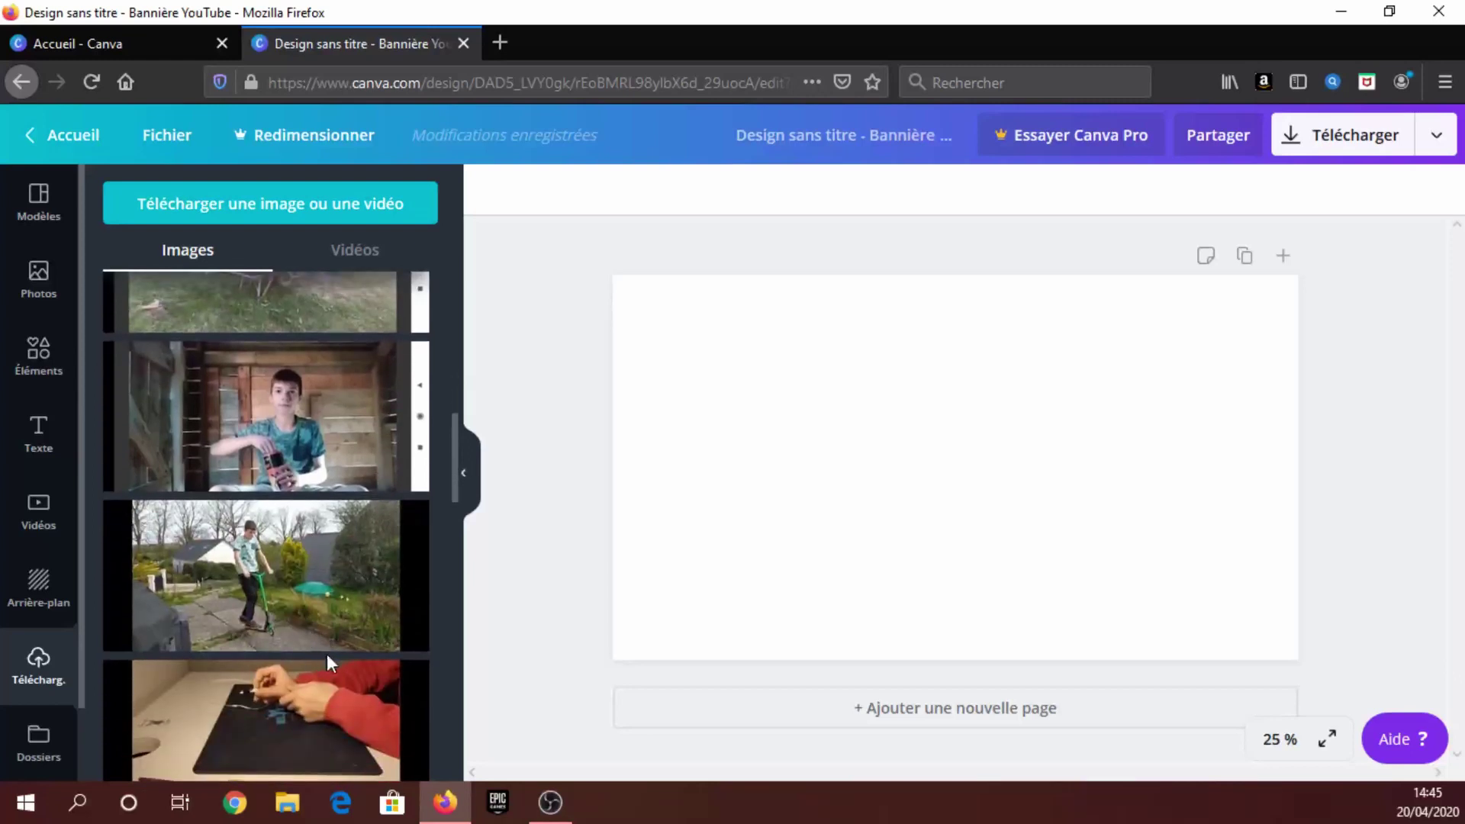
scroll(277, 592, "up", 5)
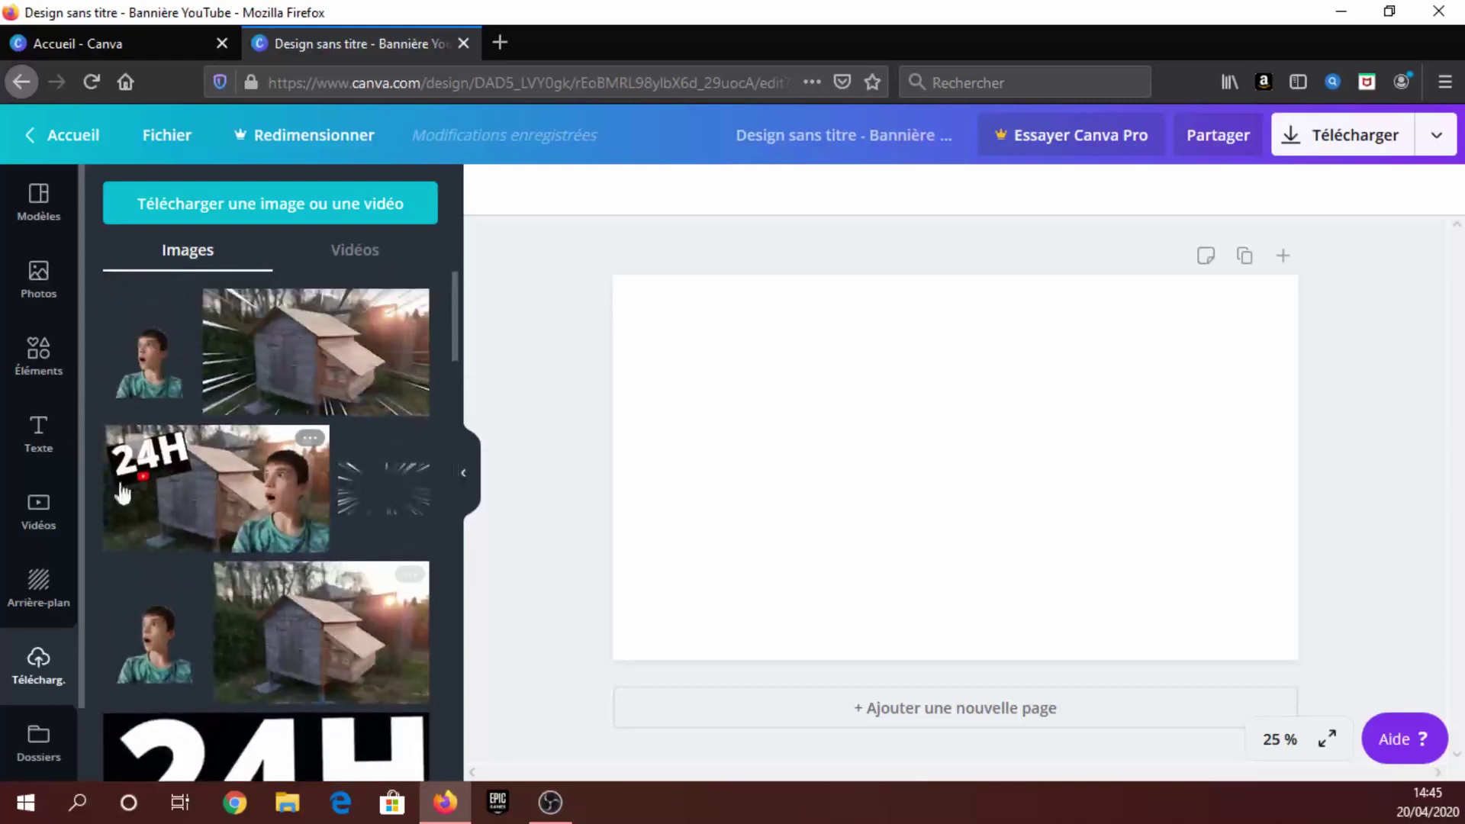
Step: Add the recently used cyclist silhouette to the banner, shrink it and place it left of the centre
left_click(61, 359)
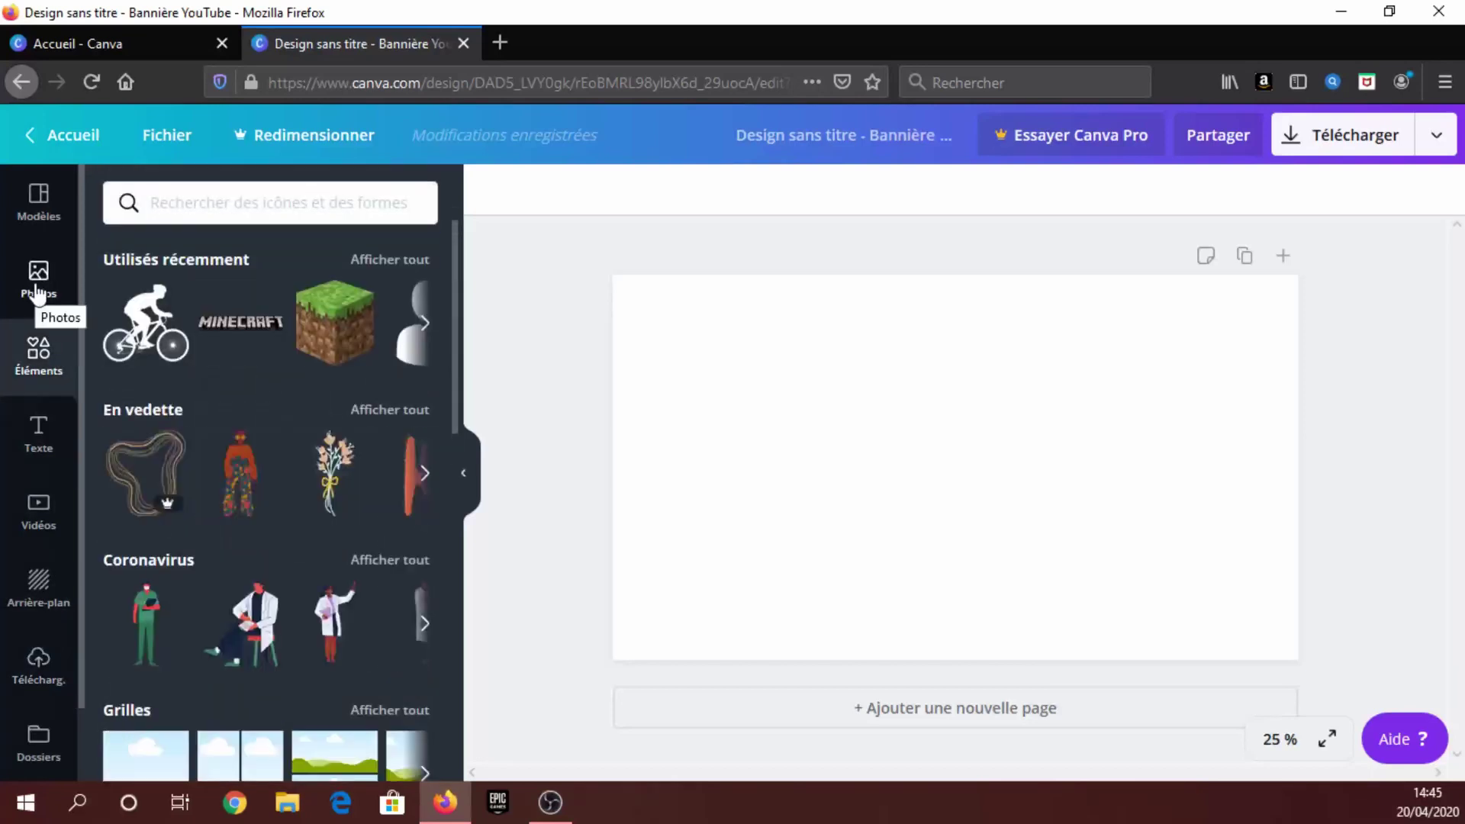
left_click(426, 324)
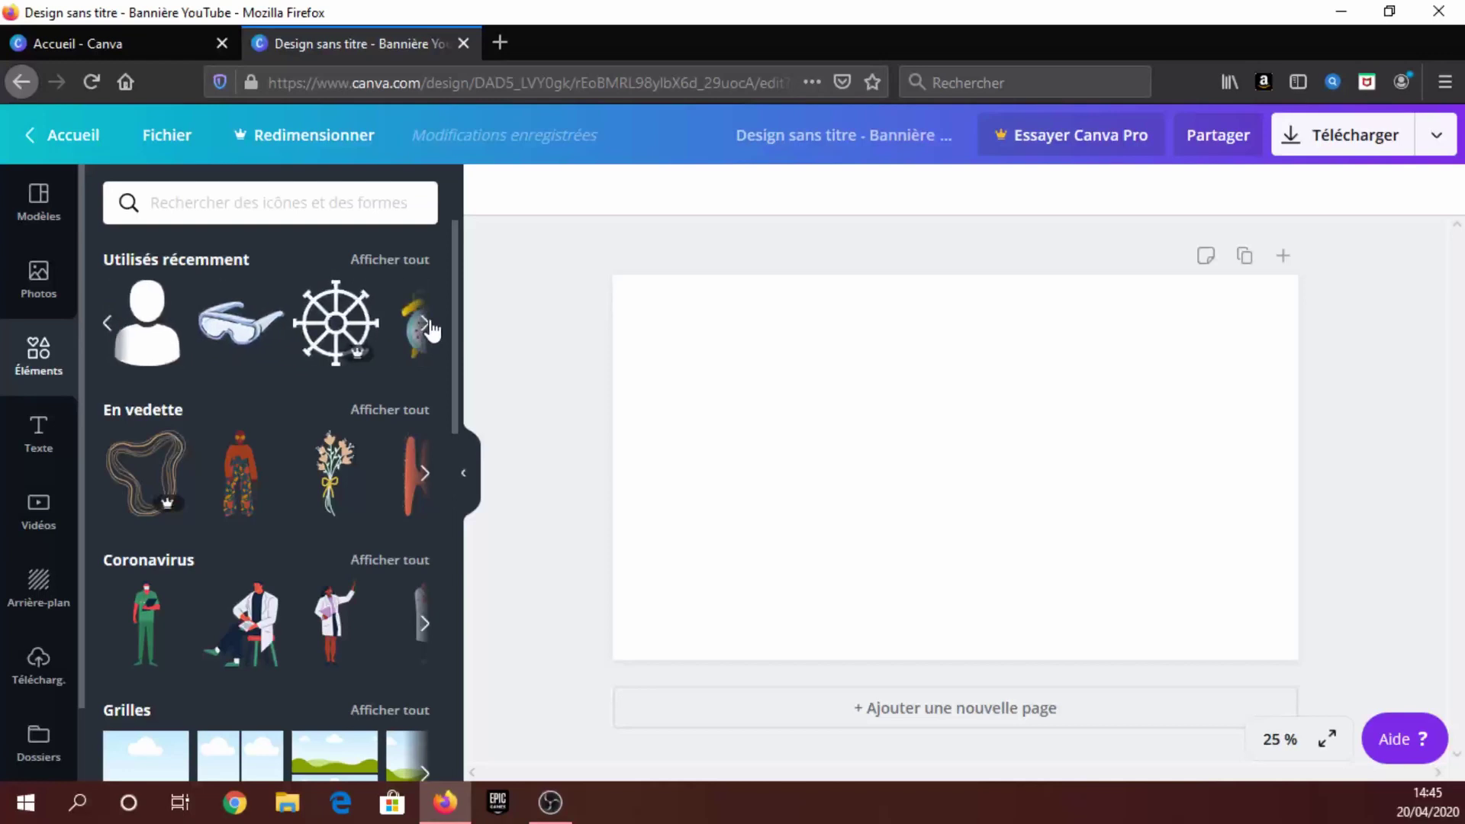
left_click(105, 322)
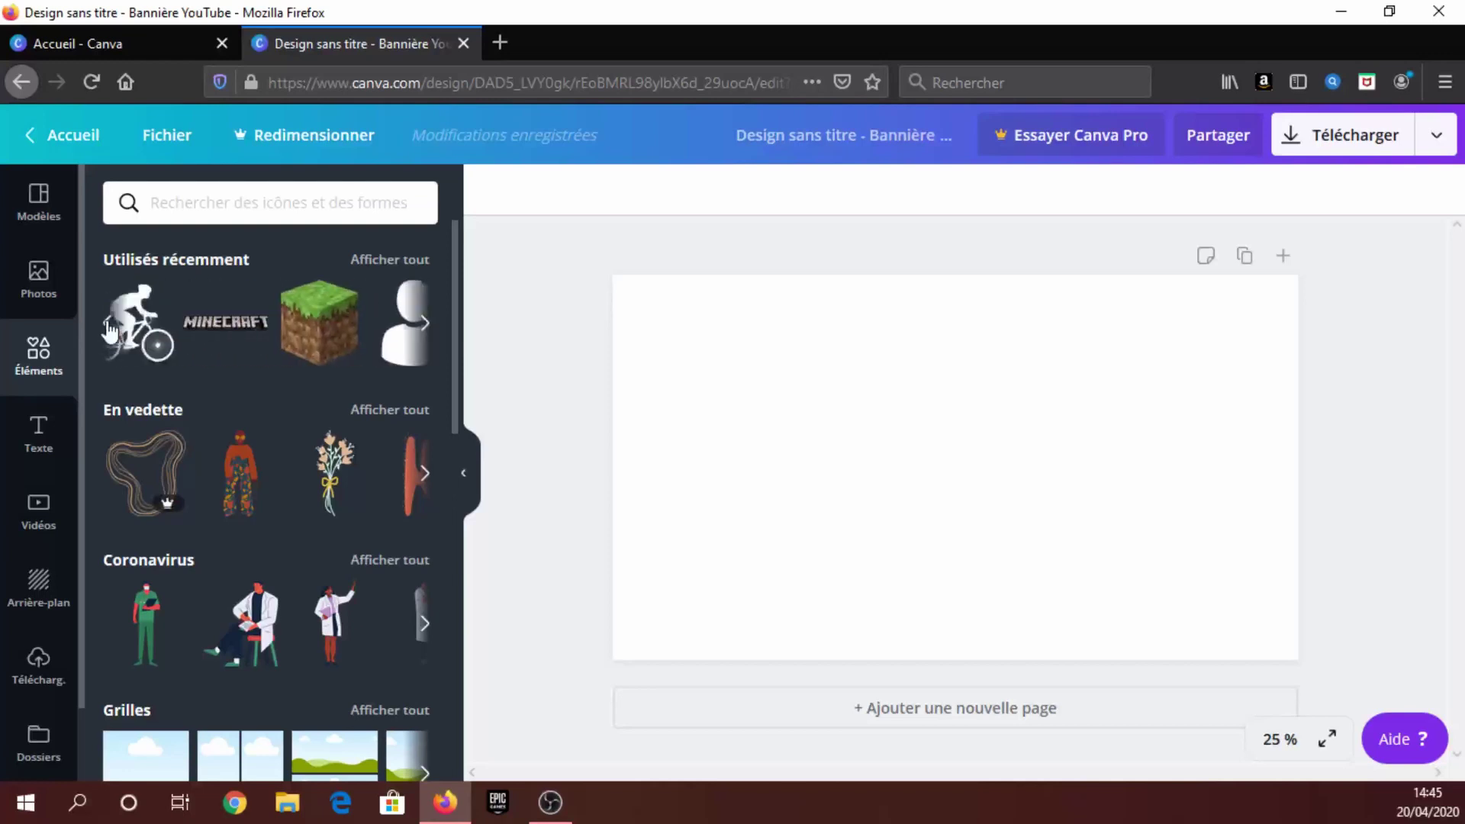
left_click(156, 328)
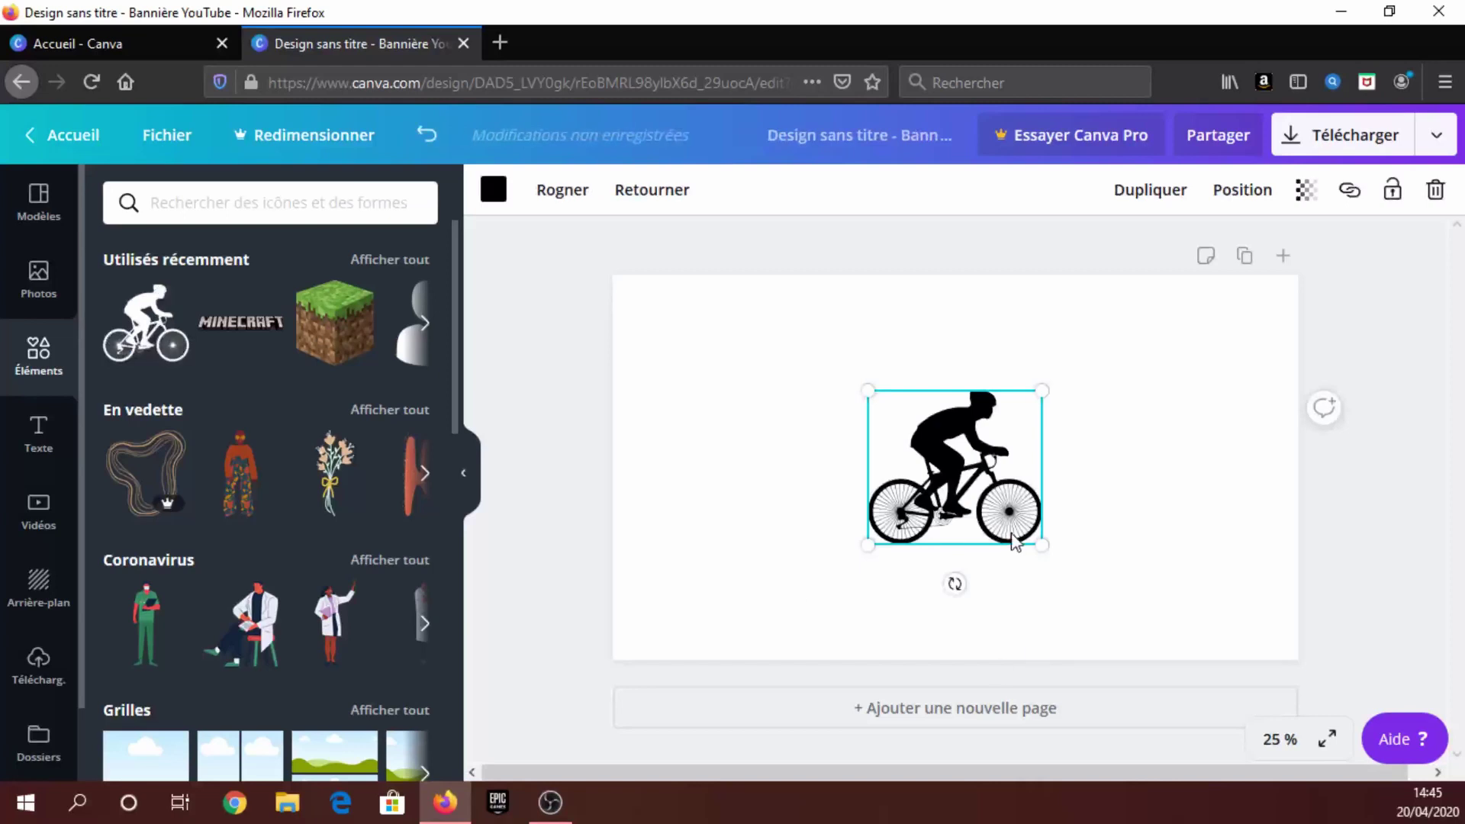
left_click_drag(988, 503, 856, 504)
left_click_drag(910, 547, 878, 503)
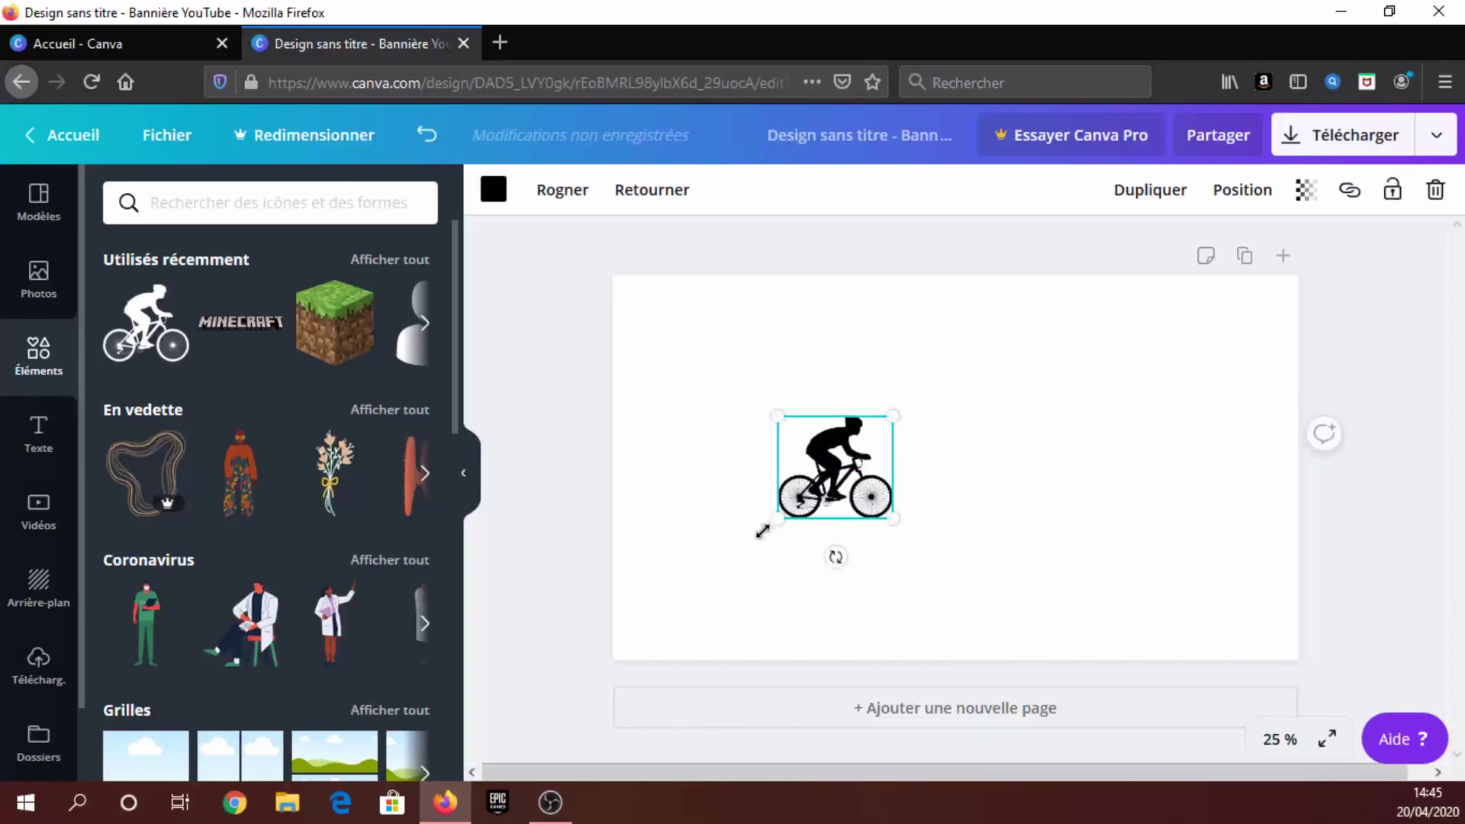
left_click(690, 548)
Step: Add the Minecraft logo, tilt it slightly clockwise and shrink it to fit beside the bicycle's front wheel
left_click(237, 325)
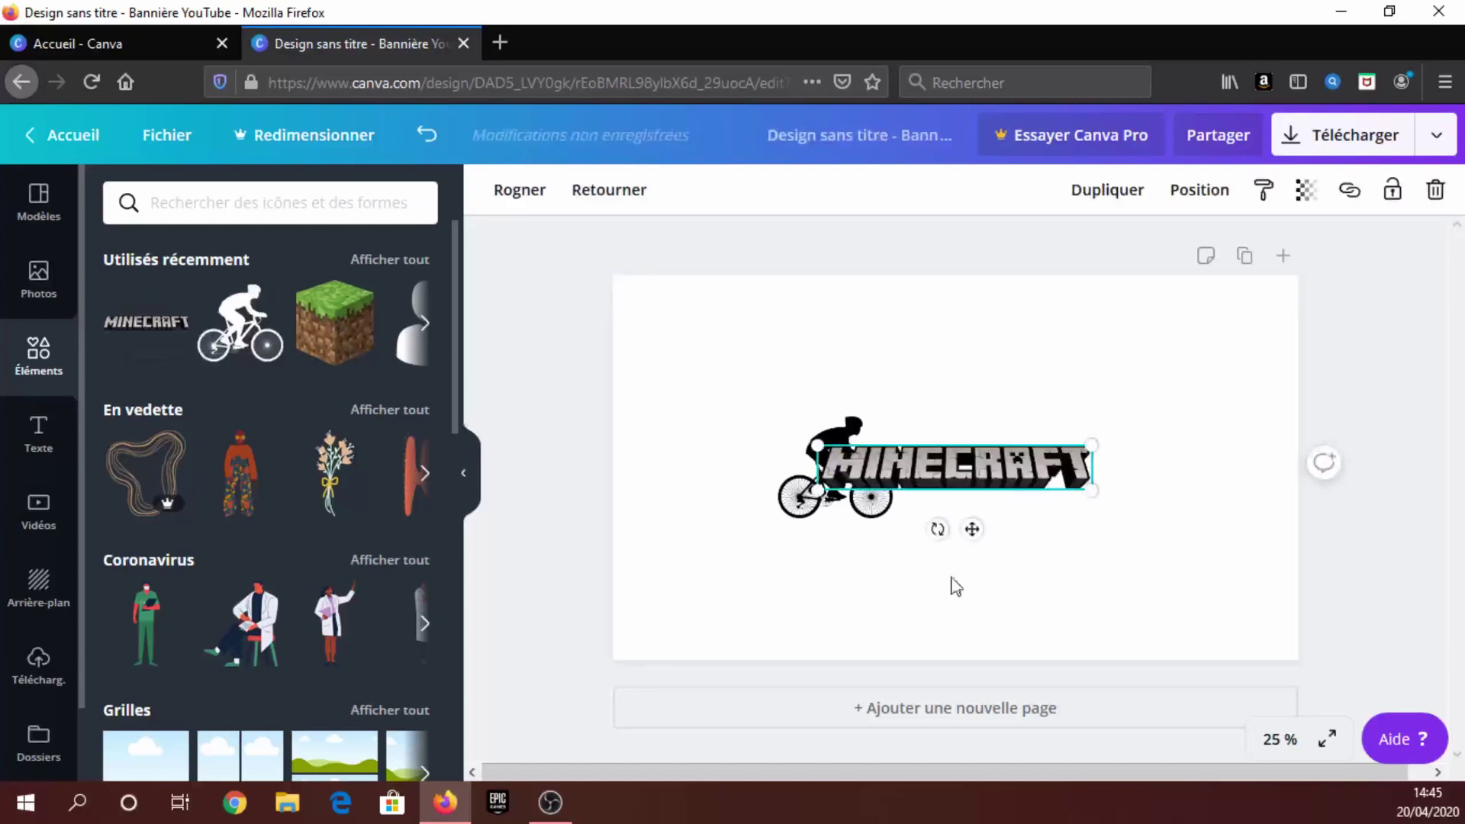
left_click_drag(939, 532, 923, 523)
left_click_drag(1078, 526, 929, 504)
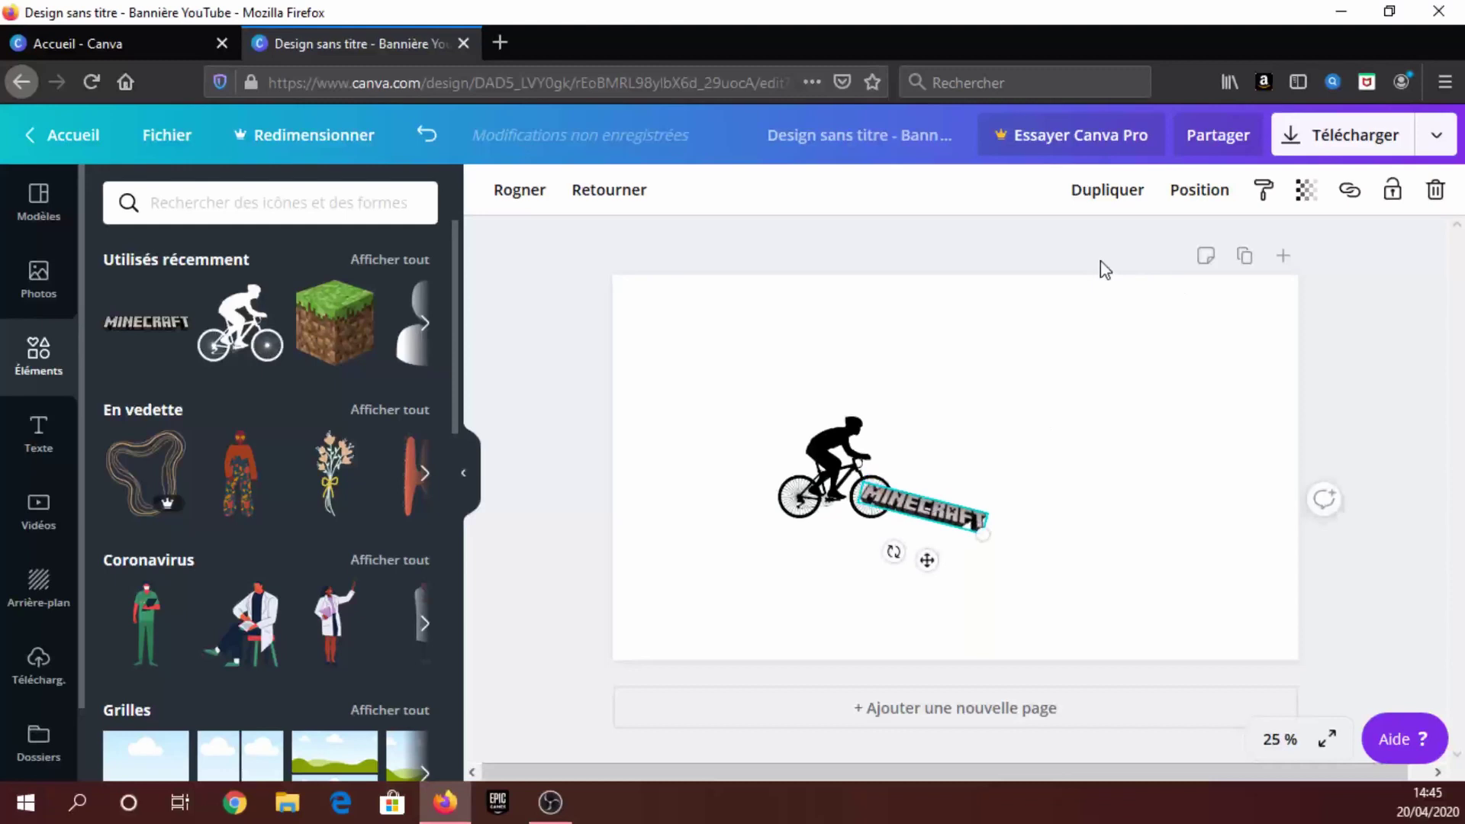
Step: Send the Minecraft logo behind the cyclist and nudge it slightly upward
left_click(1197, 197)
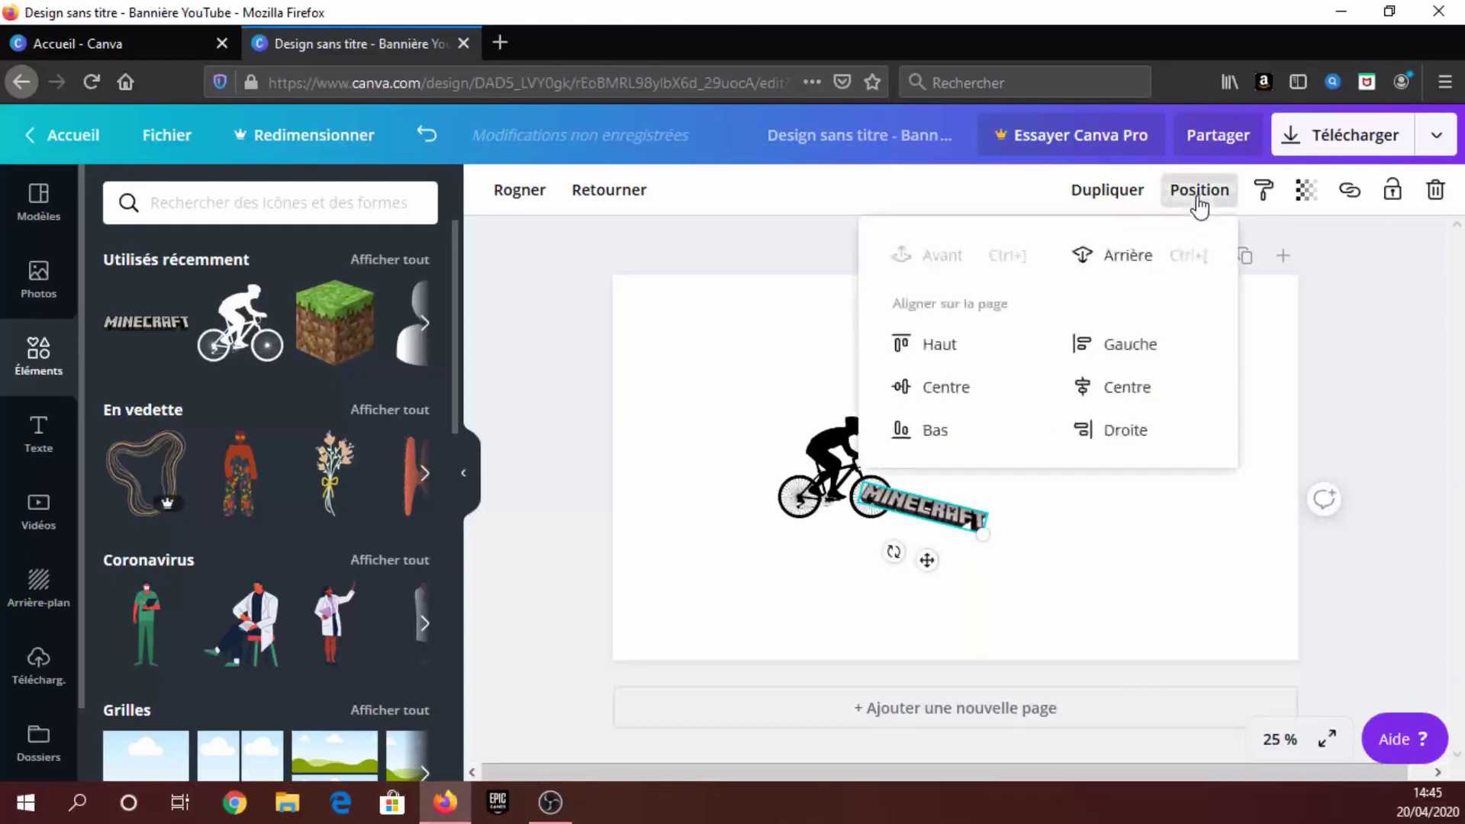
left_click(1127, 256)
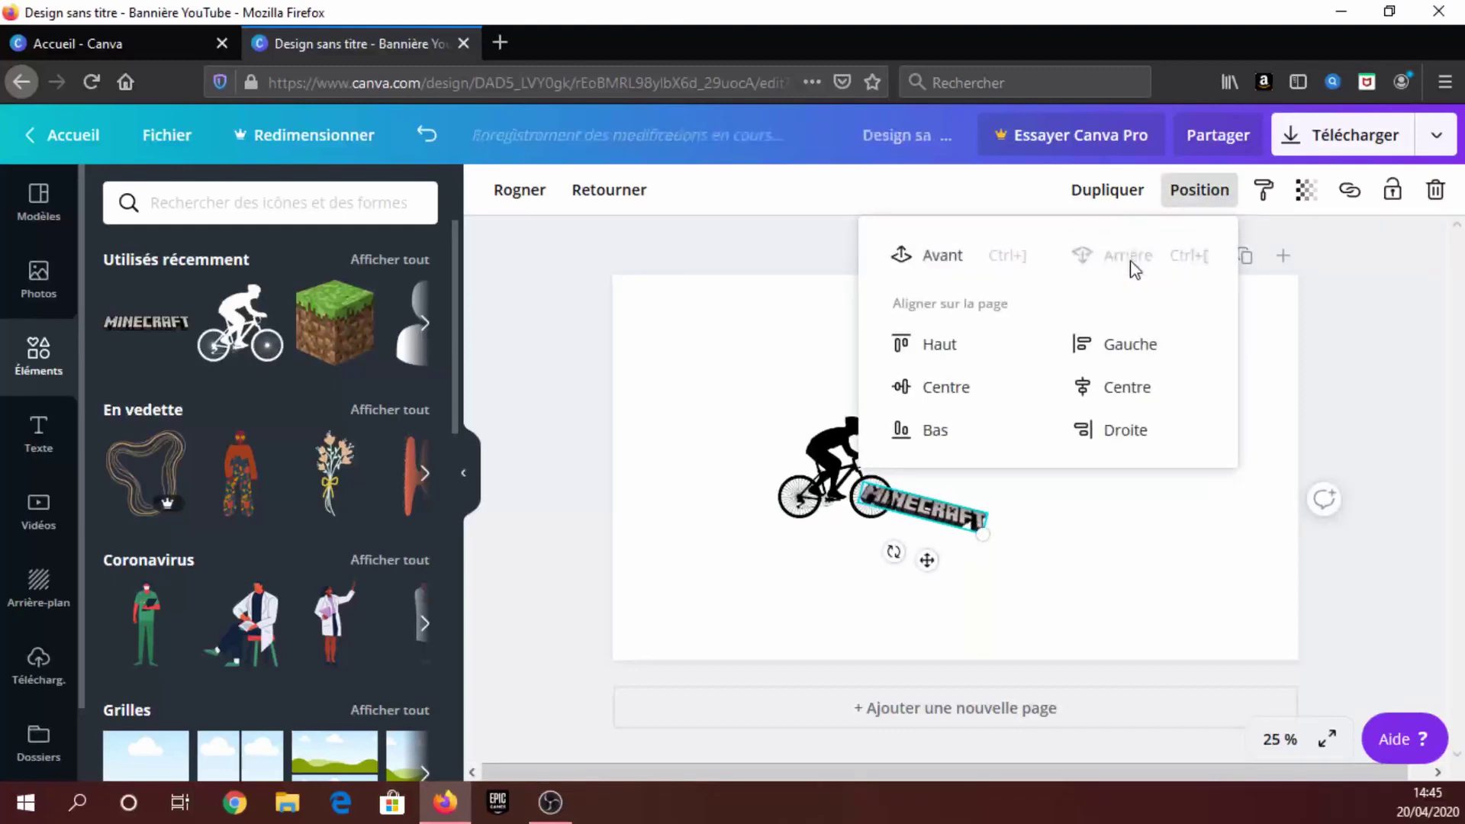
left_click(849, 630)
left_click(940, 521)
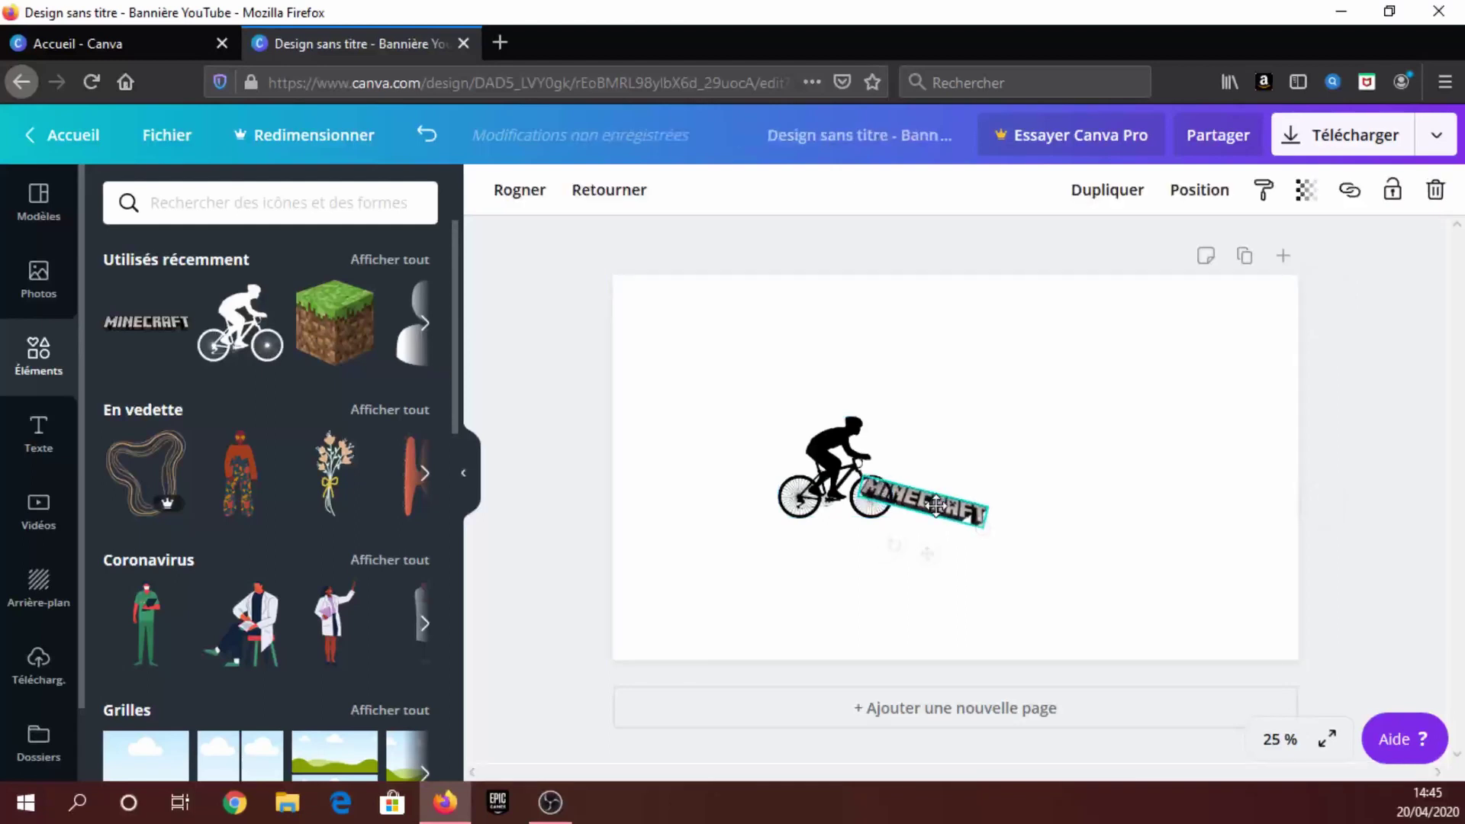
left_click_drag(940, 521, 937, 505)
left_click(943, 624)
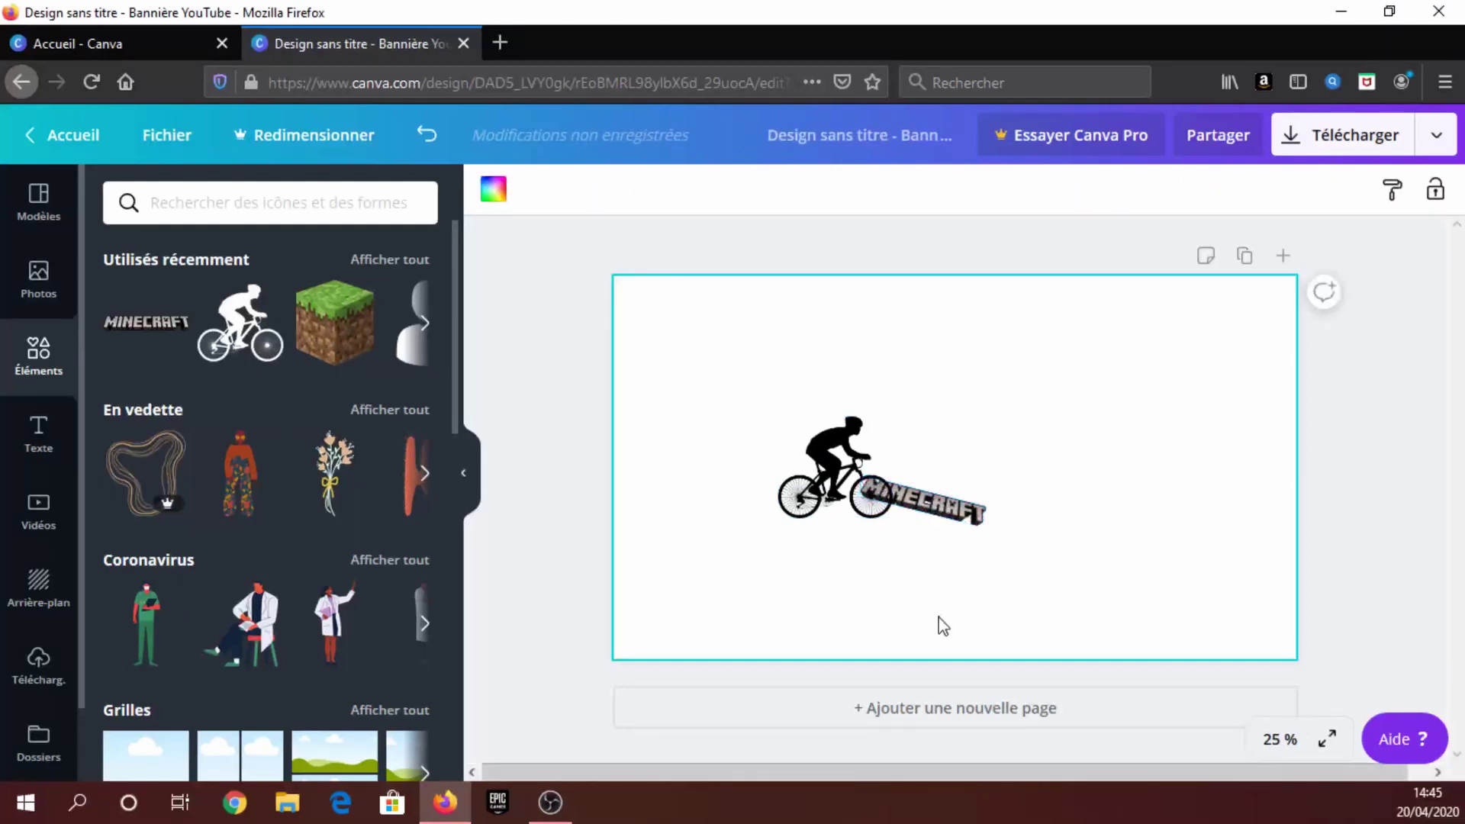
Step: Add a title text containing the channel name to the banner
left_click(53, 429)
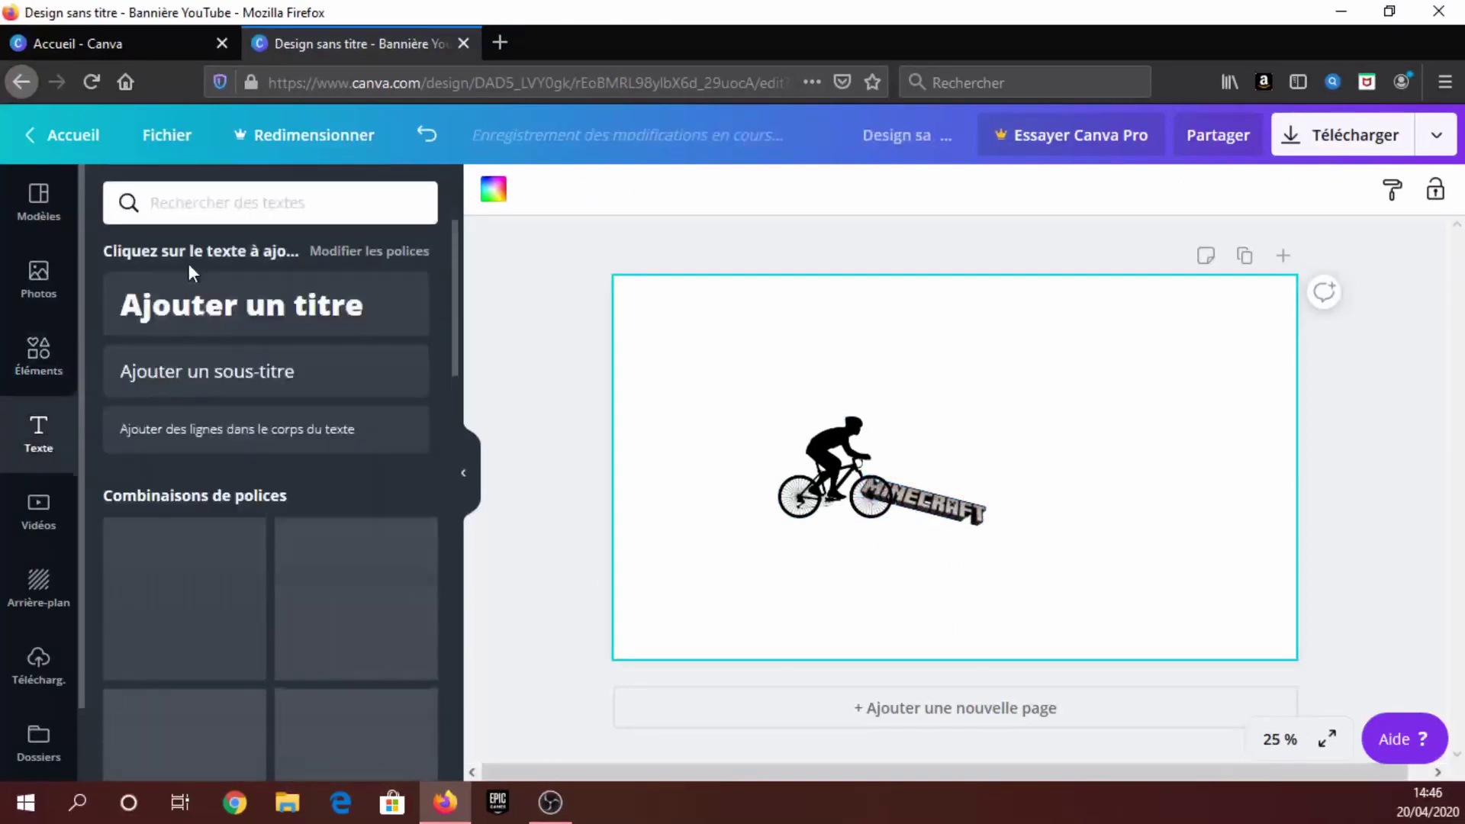
left_click(279, 326)
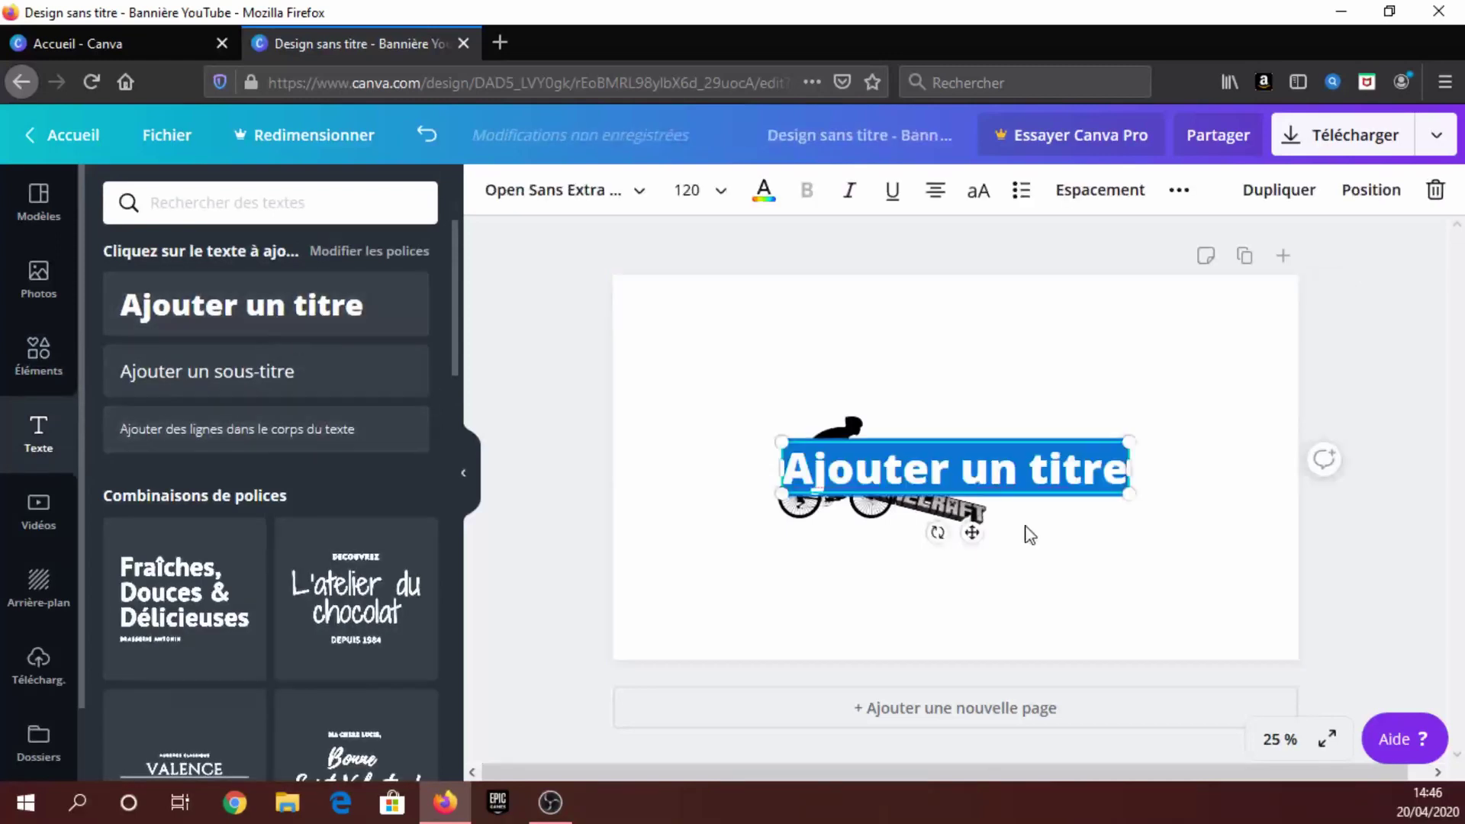
type("M")
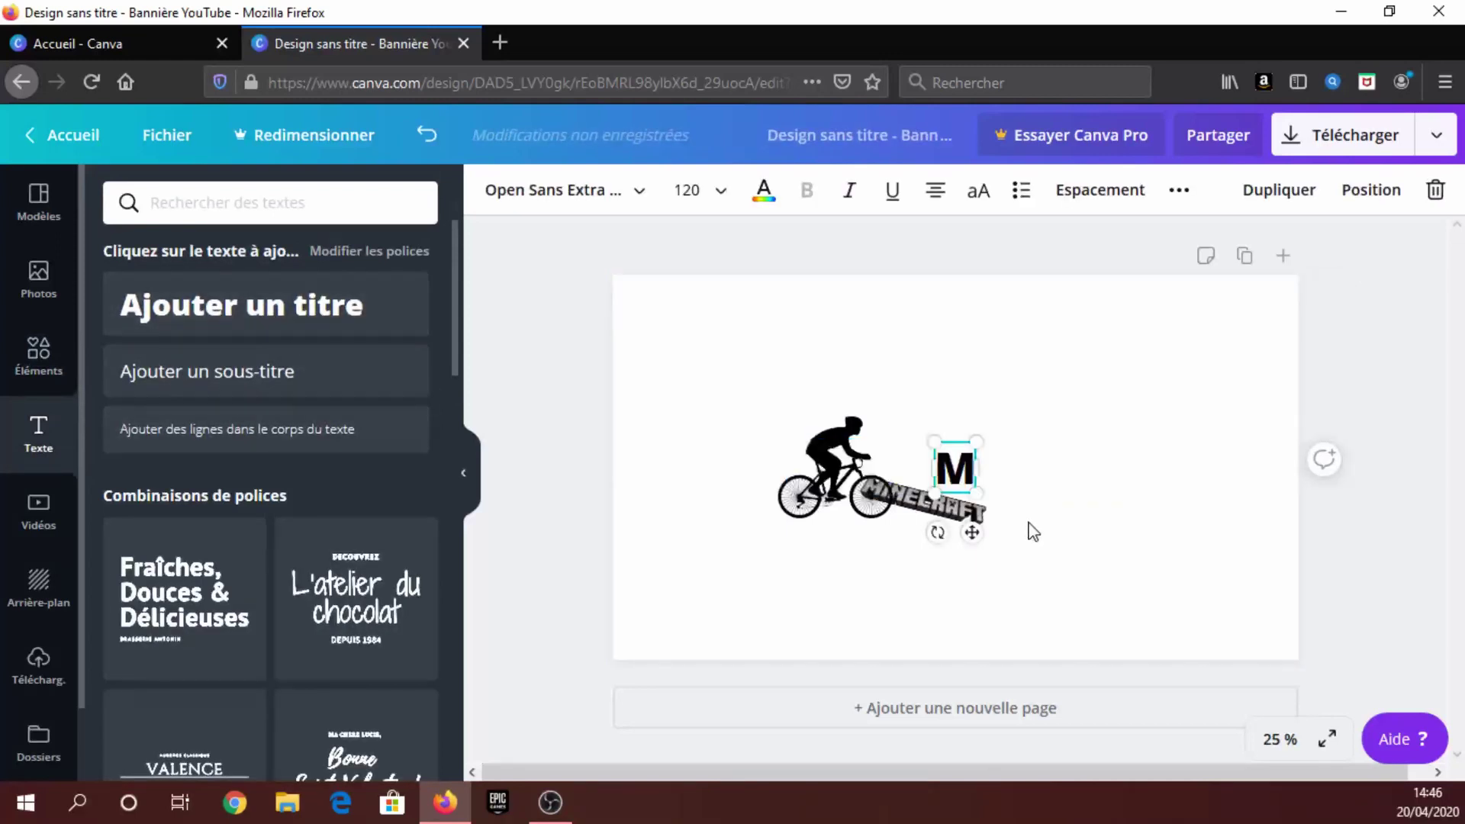
type("ega tintn")
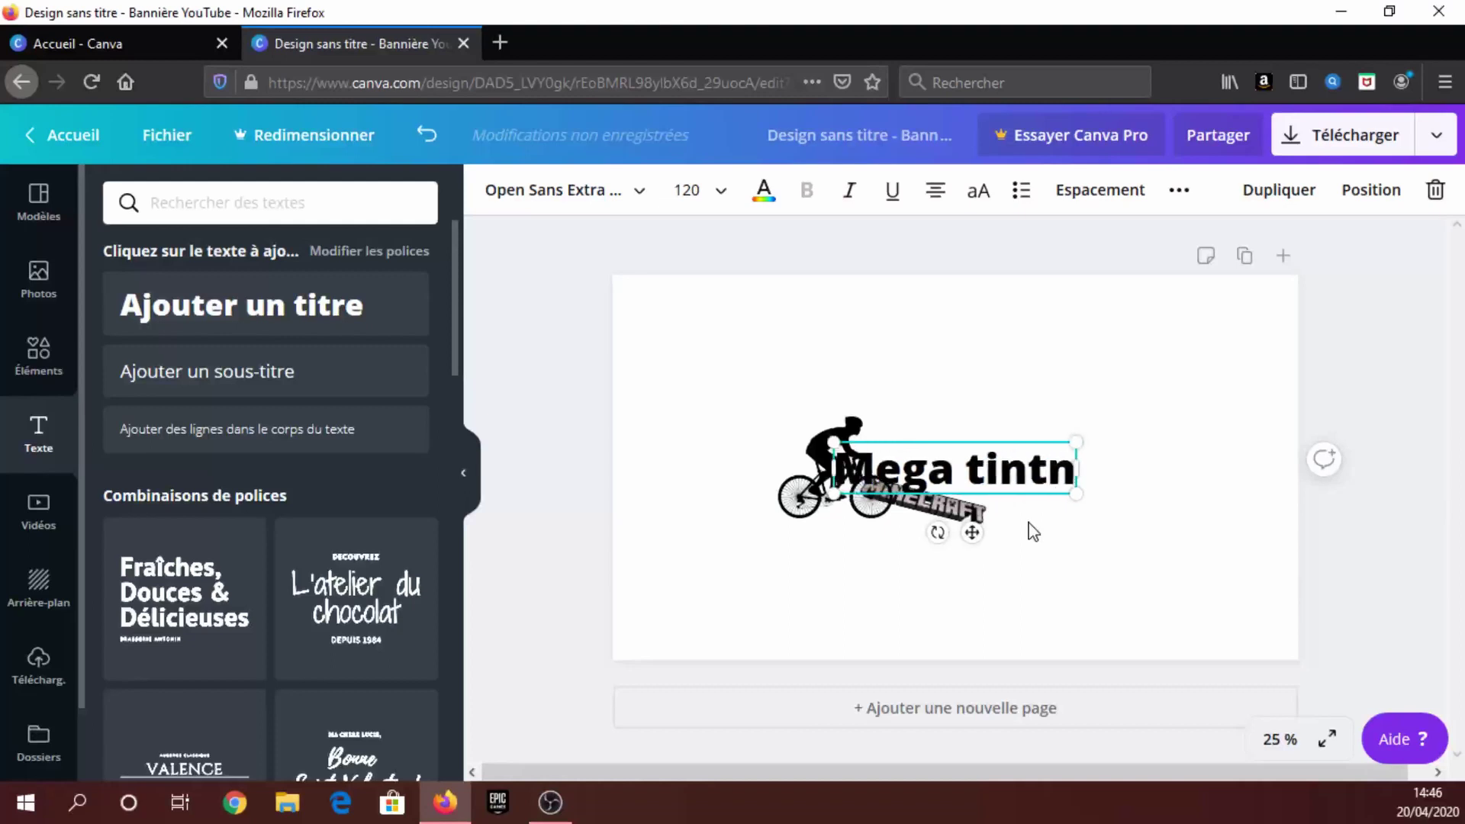
type("i")
left_click(1032, 526)
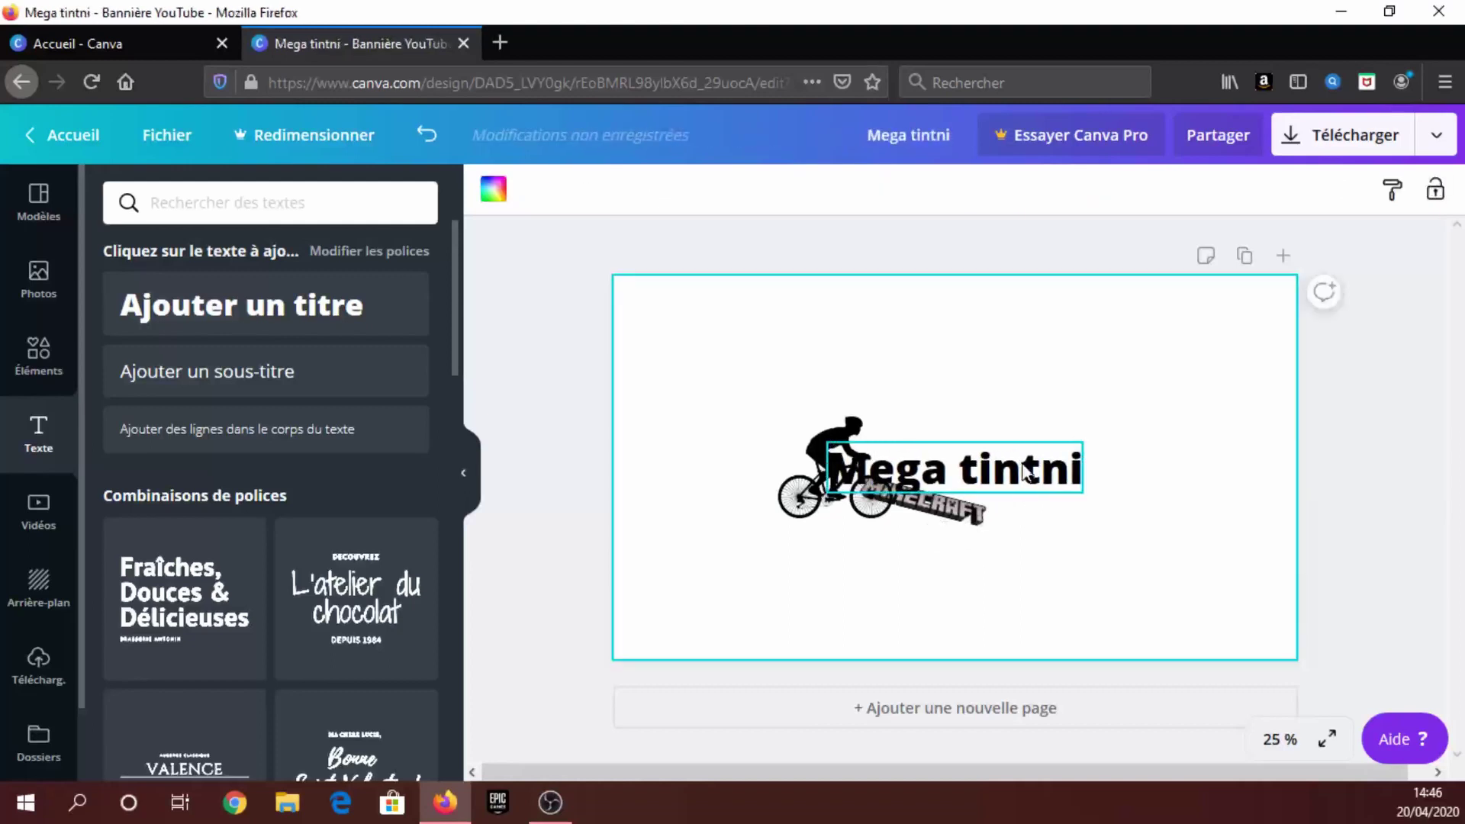
Step: Place the title just to the right of the cyclist and move the Minecraft logo below it
left_click(1022, 456)
left_click_drag(1022, 456, 1075, 440)
left_click_drag(940, 524, 1059, 560)
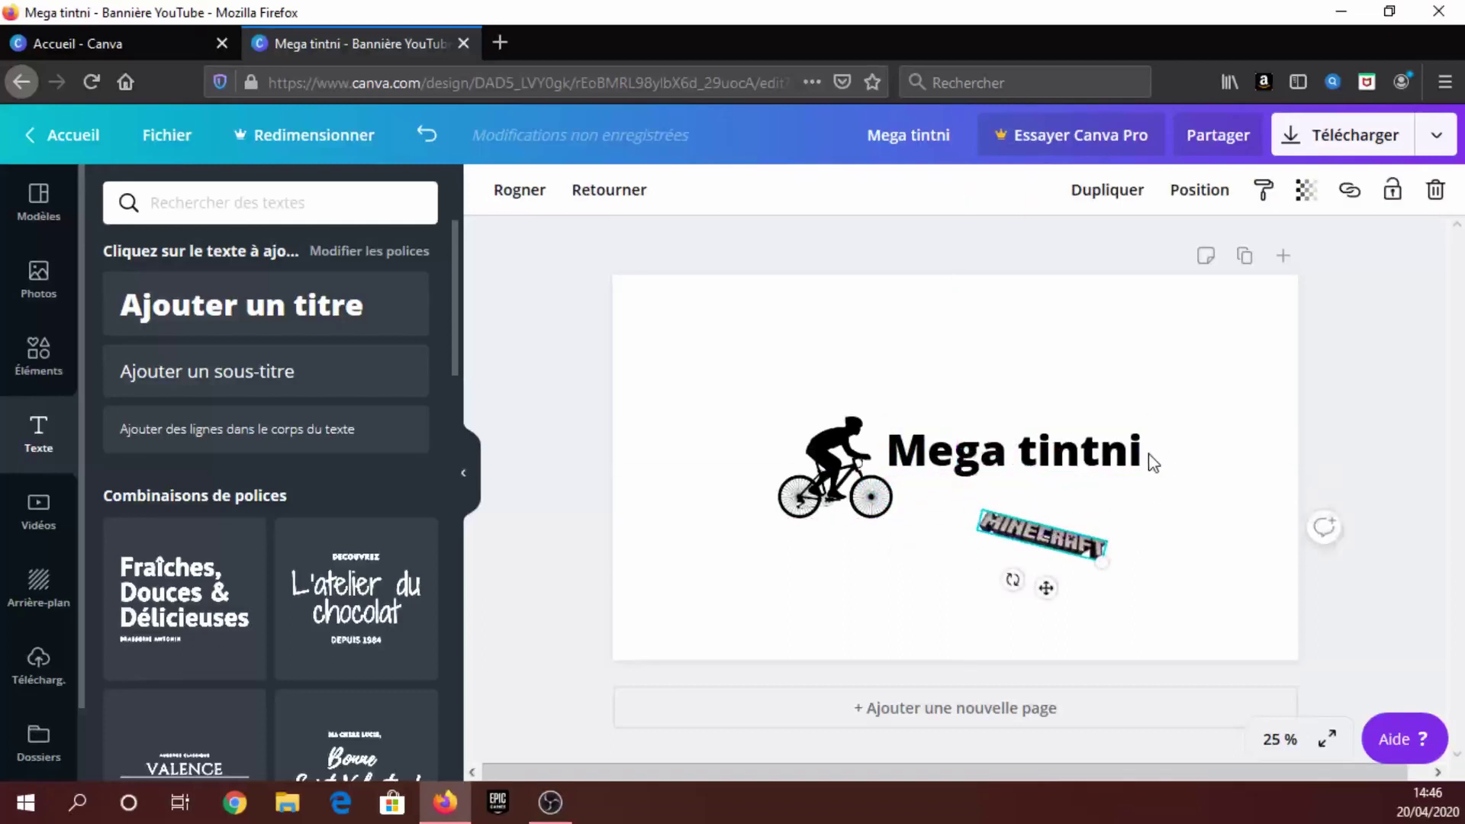
Step: Correct the misspelled channel name in the title so that it ends in "in"
left_click(1140, 452)
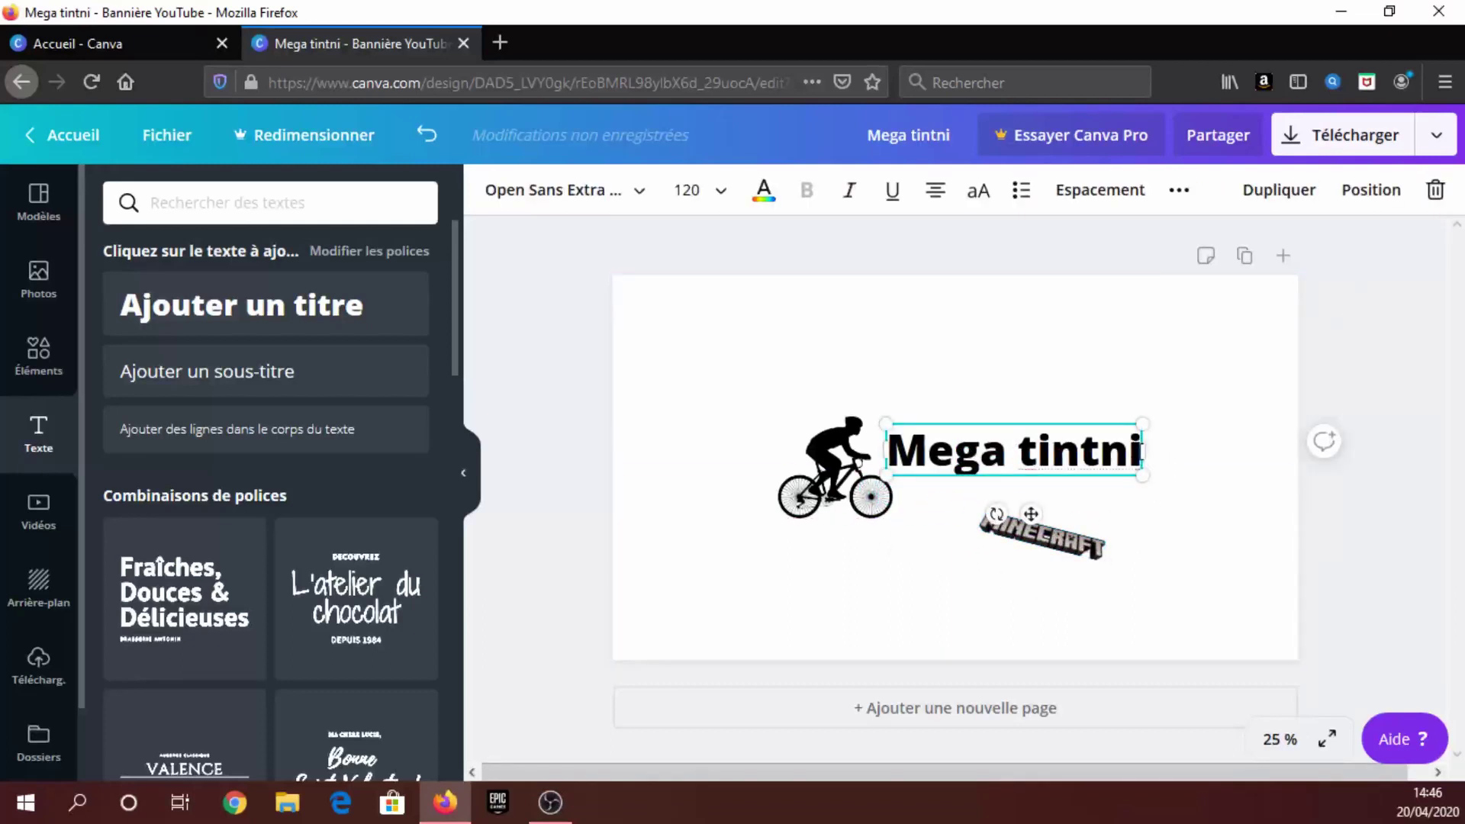
key("BackSpace")
key("BackSpace")
type("in")
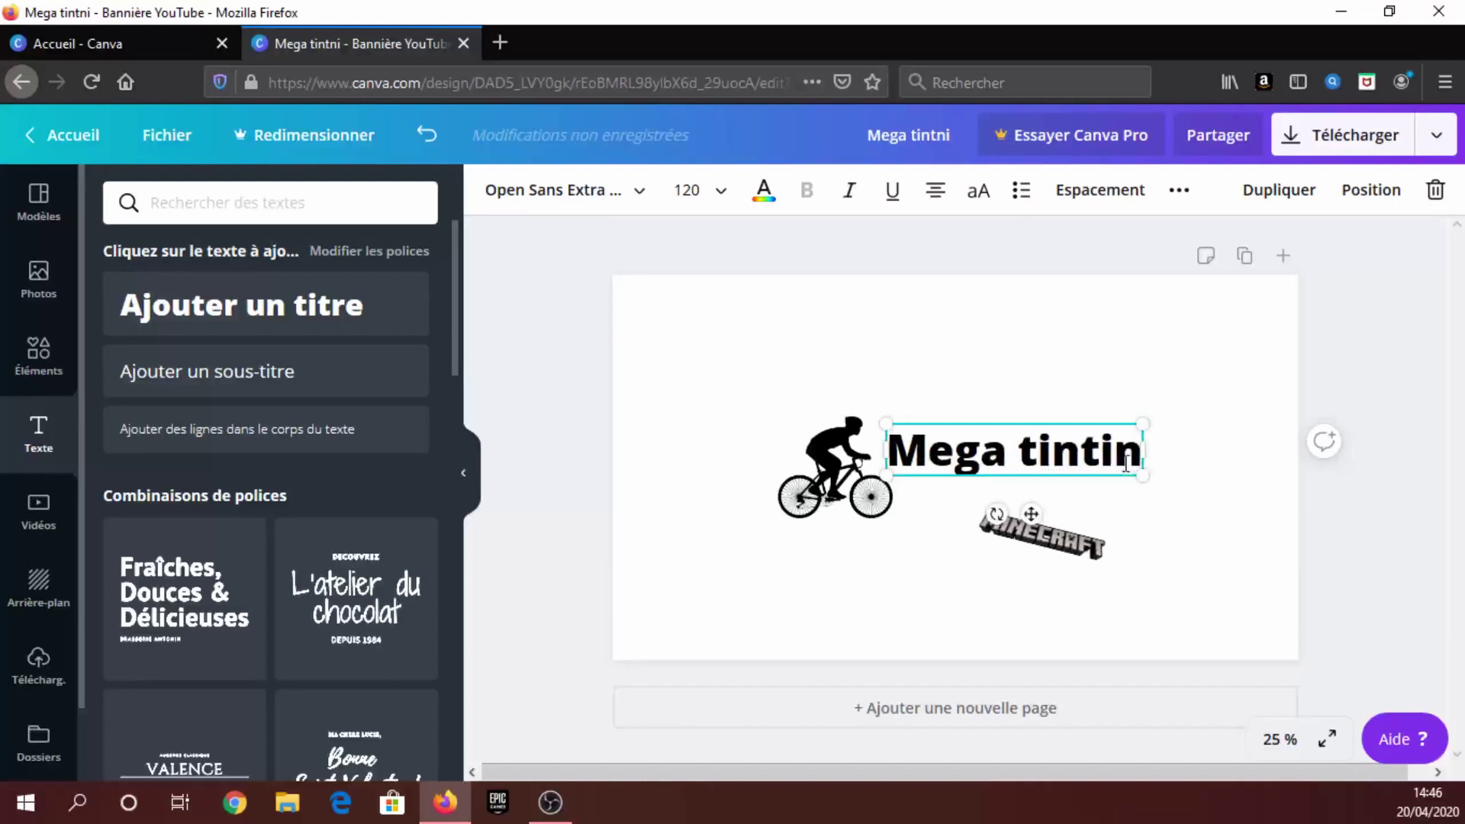
Step: Add an empty line below the channel name in the title and nudge the title slightly closer to the cyclist
key("Return")
left_click(766, 610)
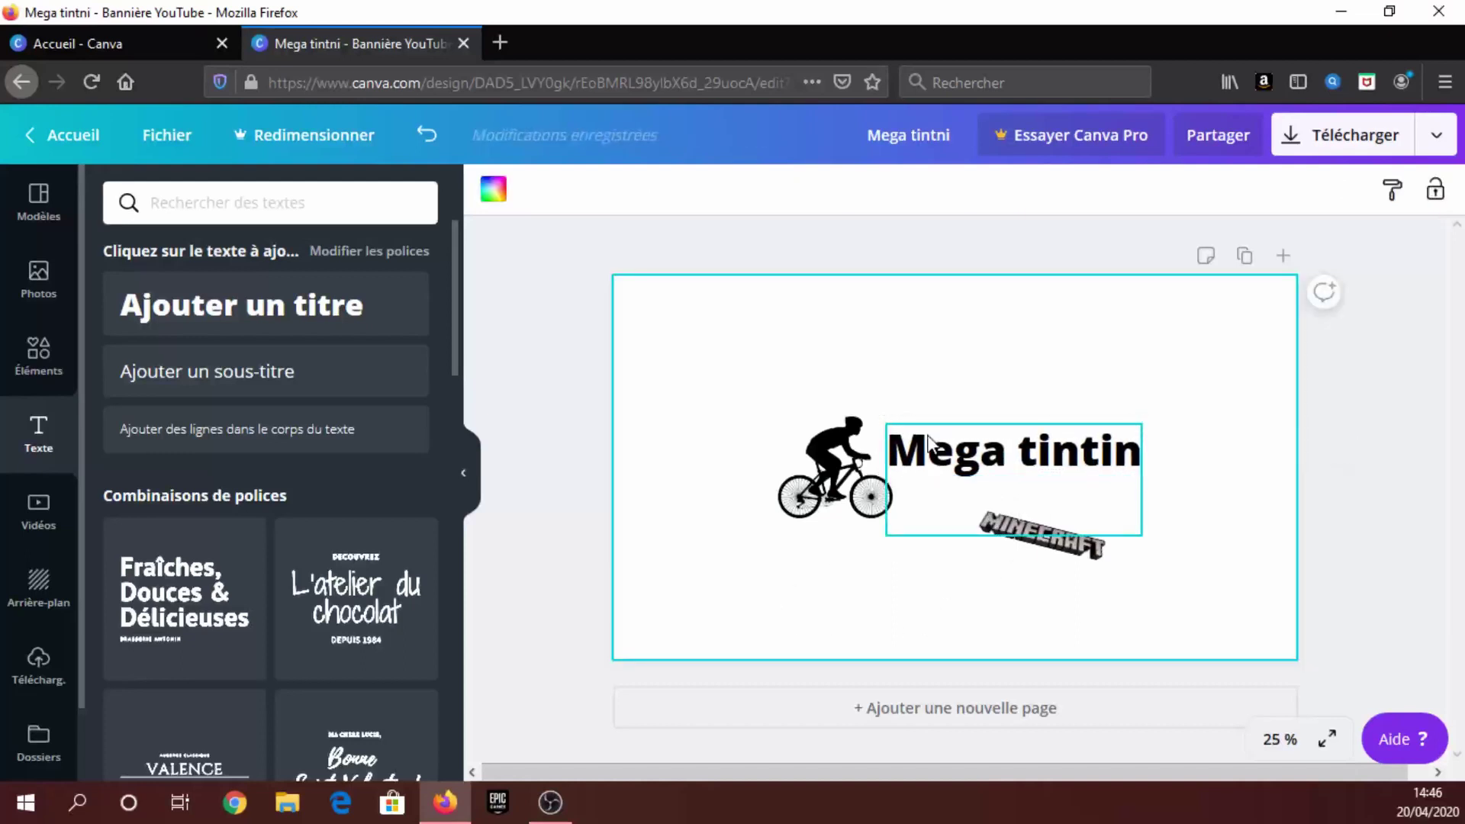
left_click_drag(940, 444, 932, 436)
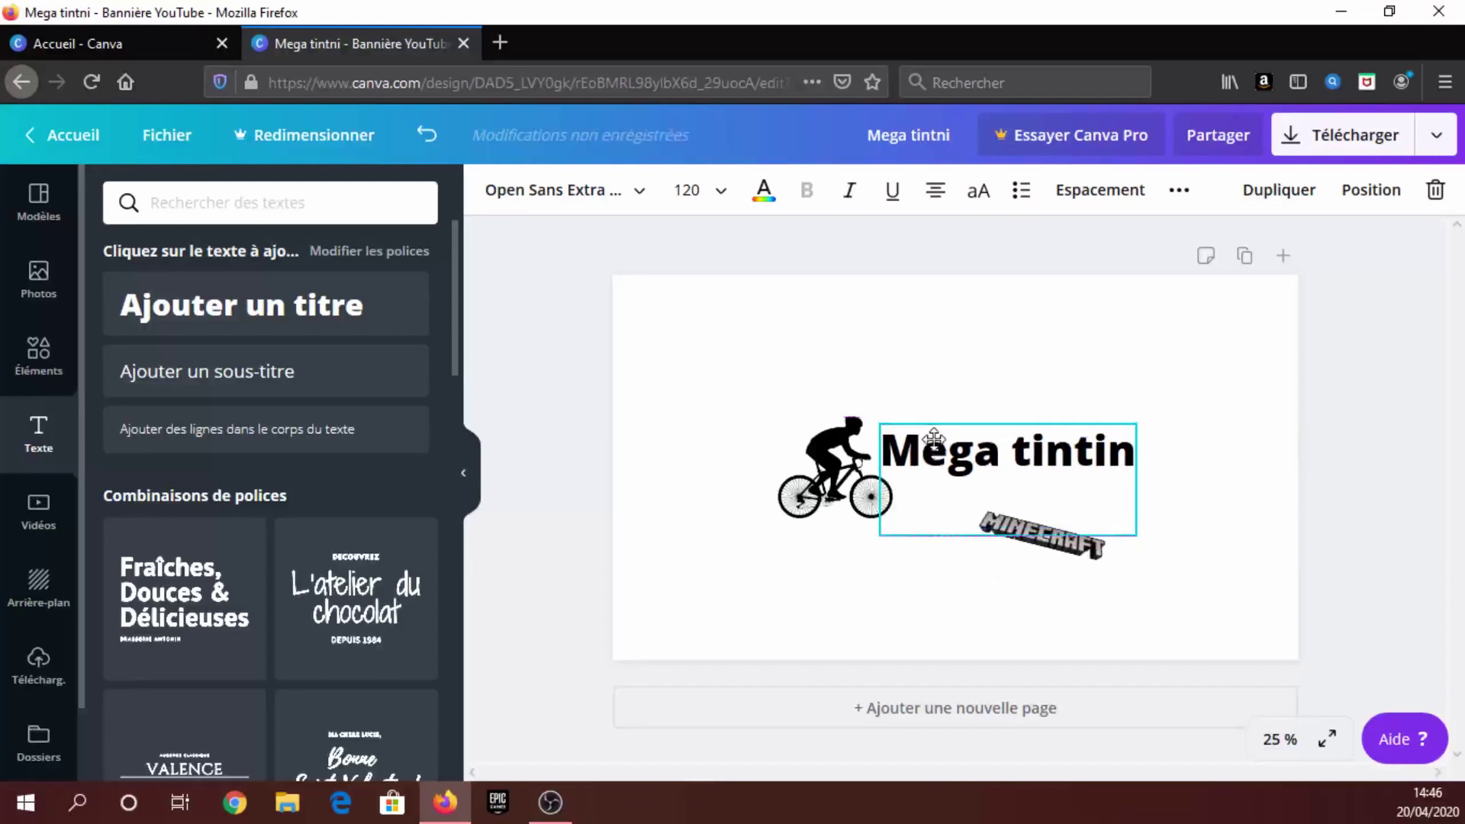
left_click(742, 584)
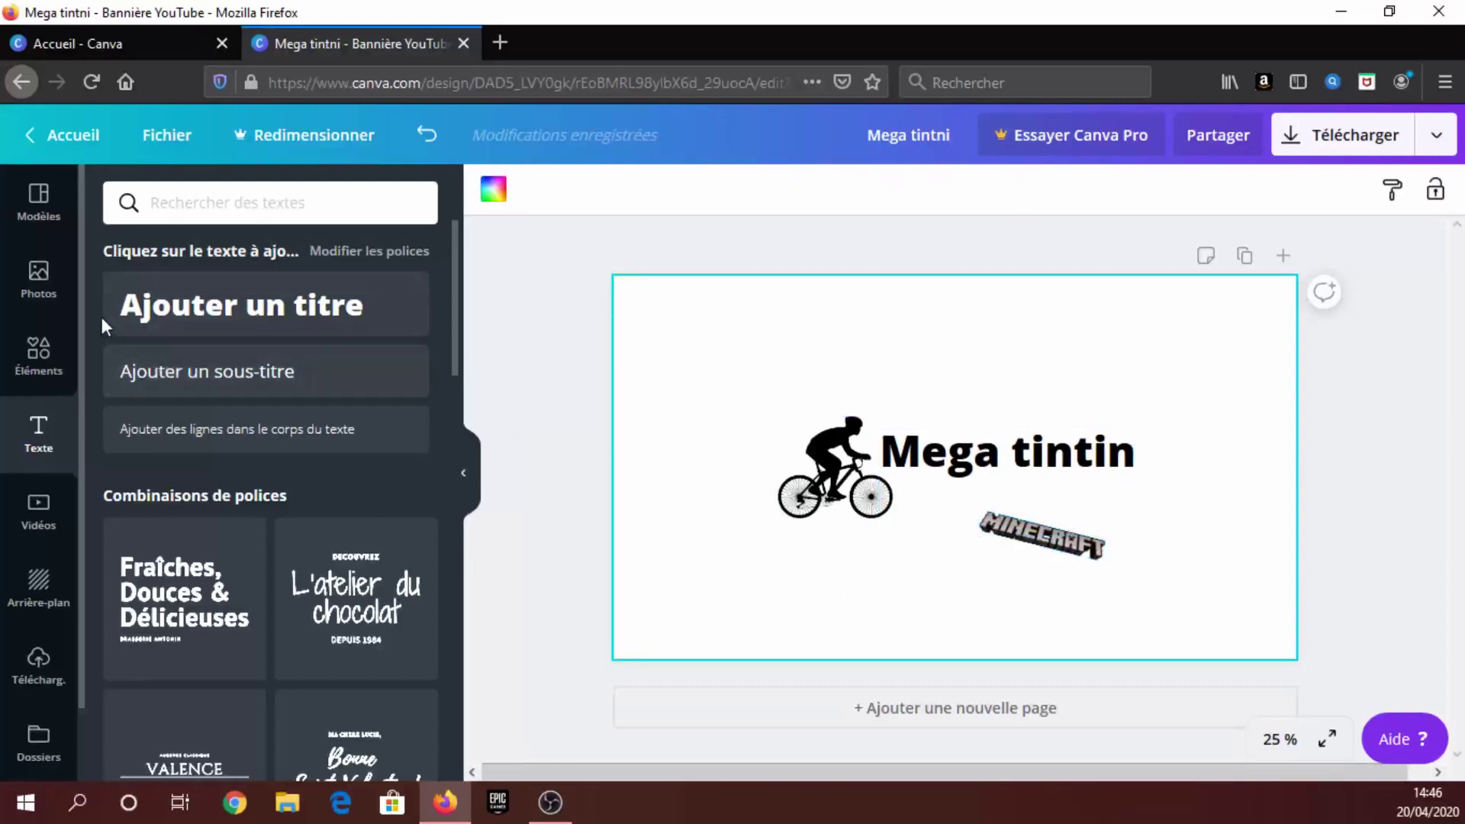
Step: Search the graphic elements for "fortnite" and look through the available logos
left_click(39, 355)
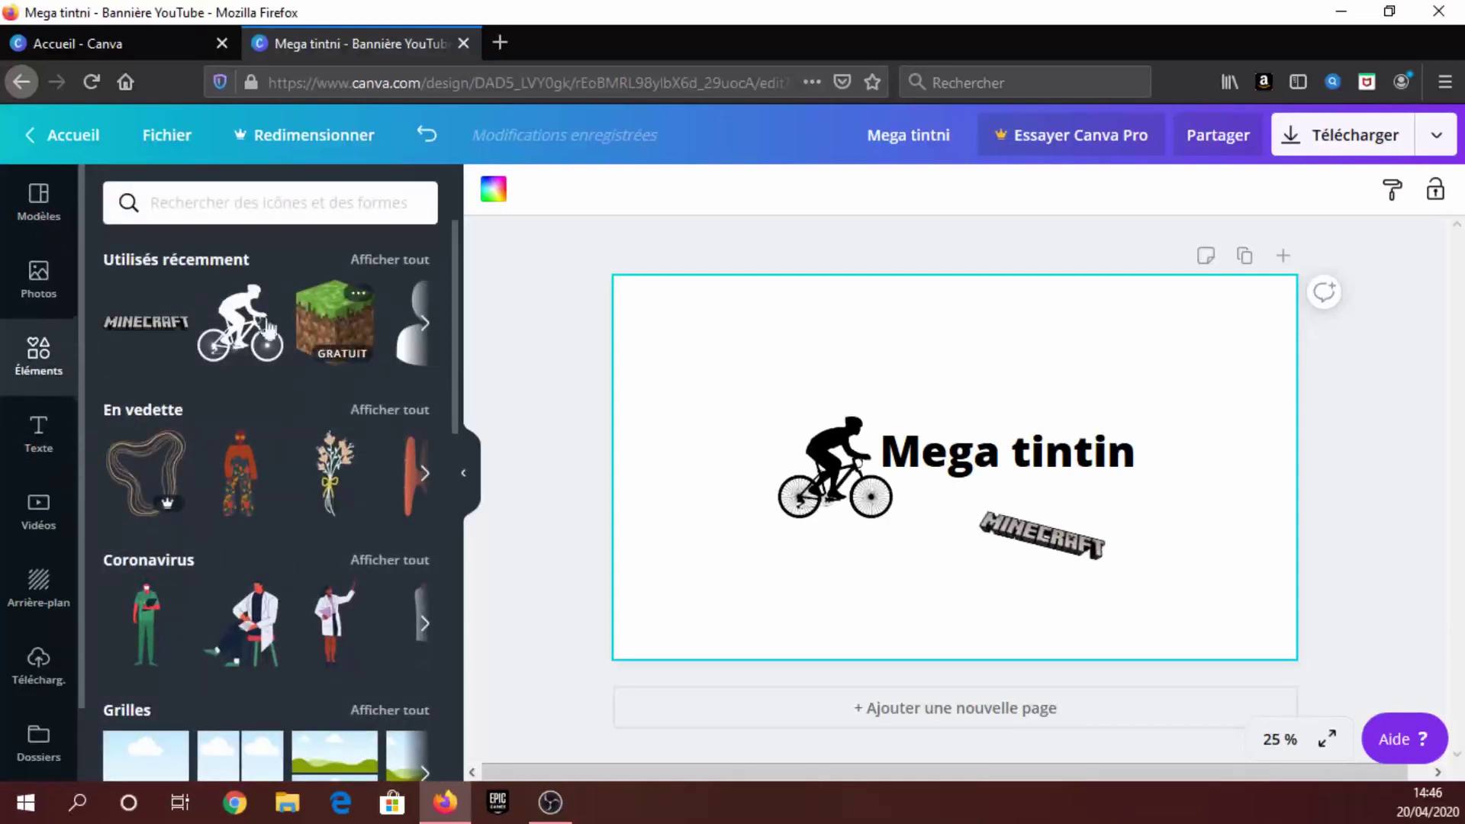
left_click(194, 199)
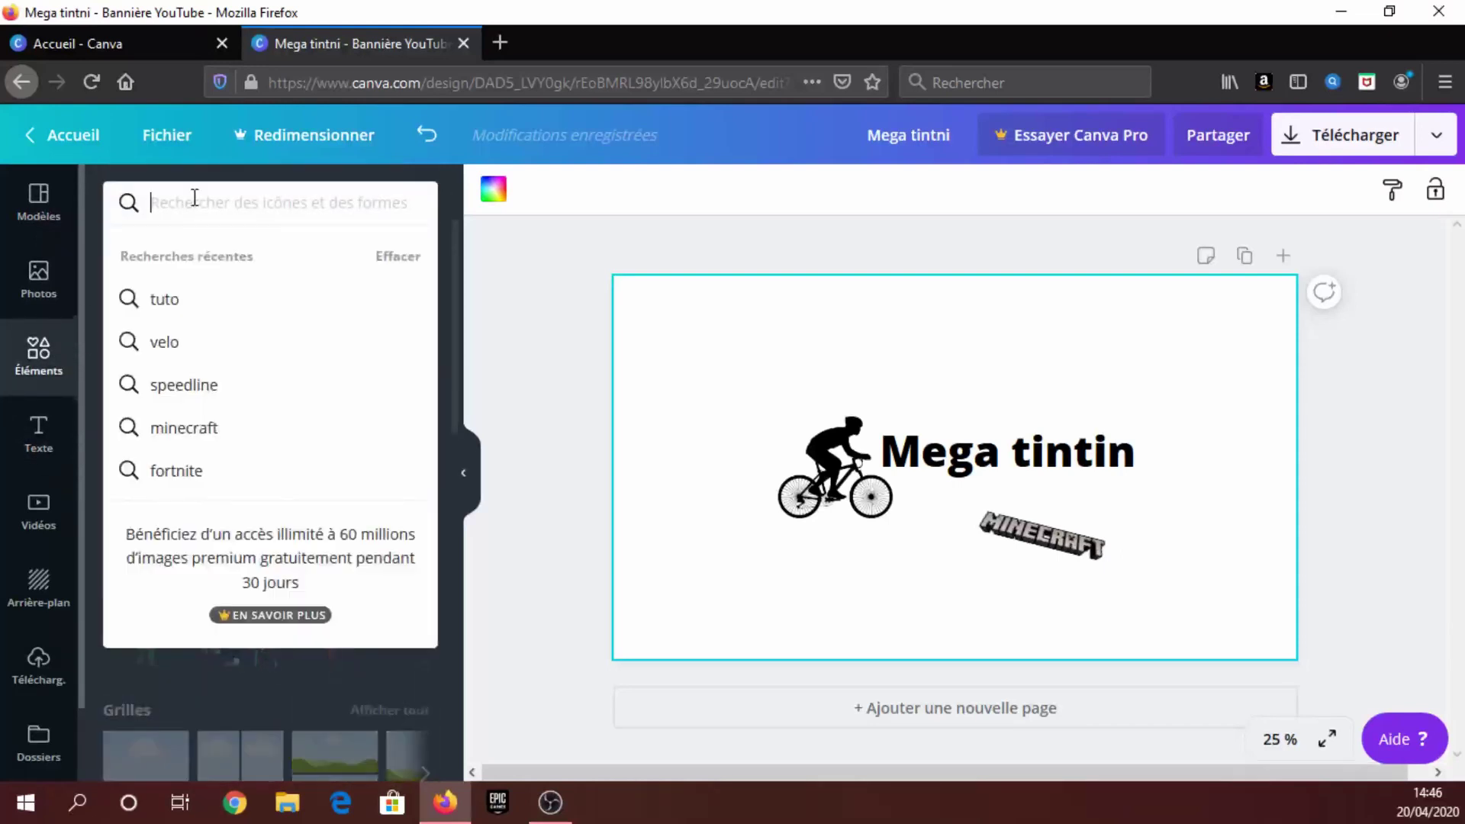
type("fortnite")
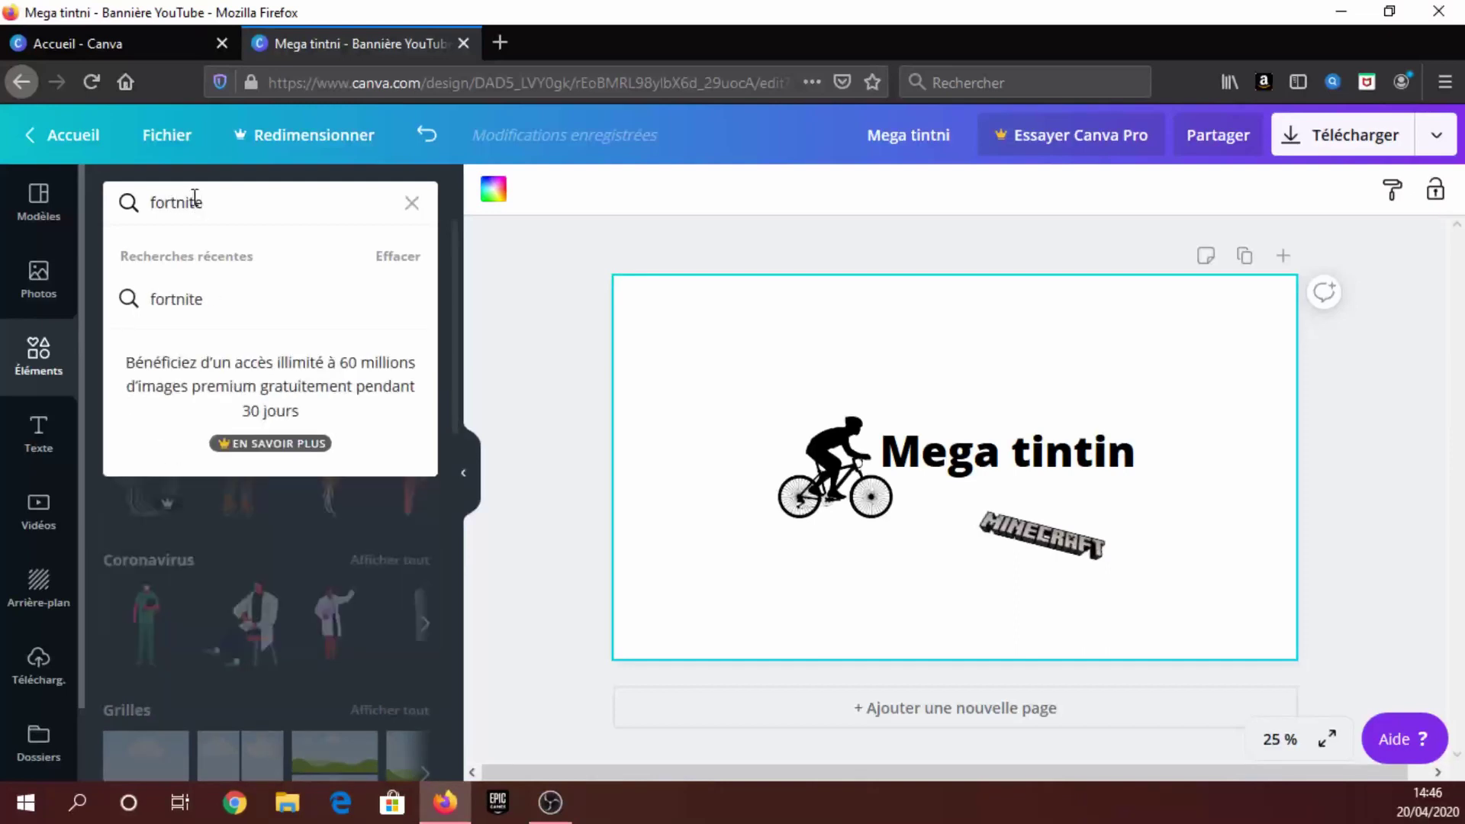
key("Return")
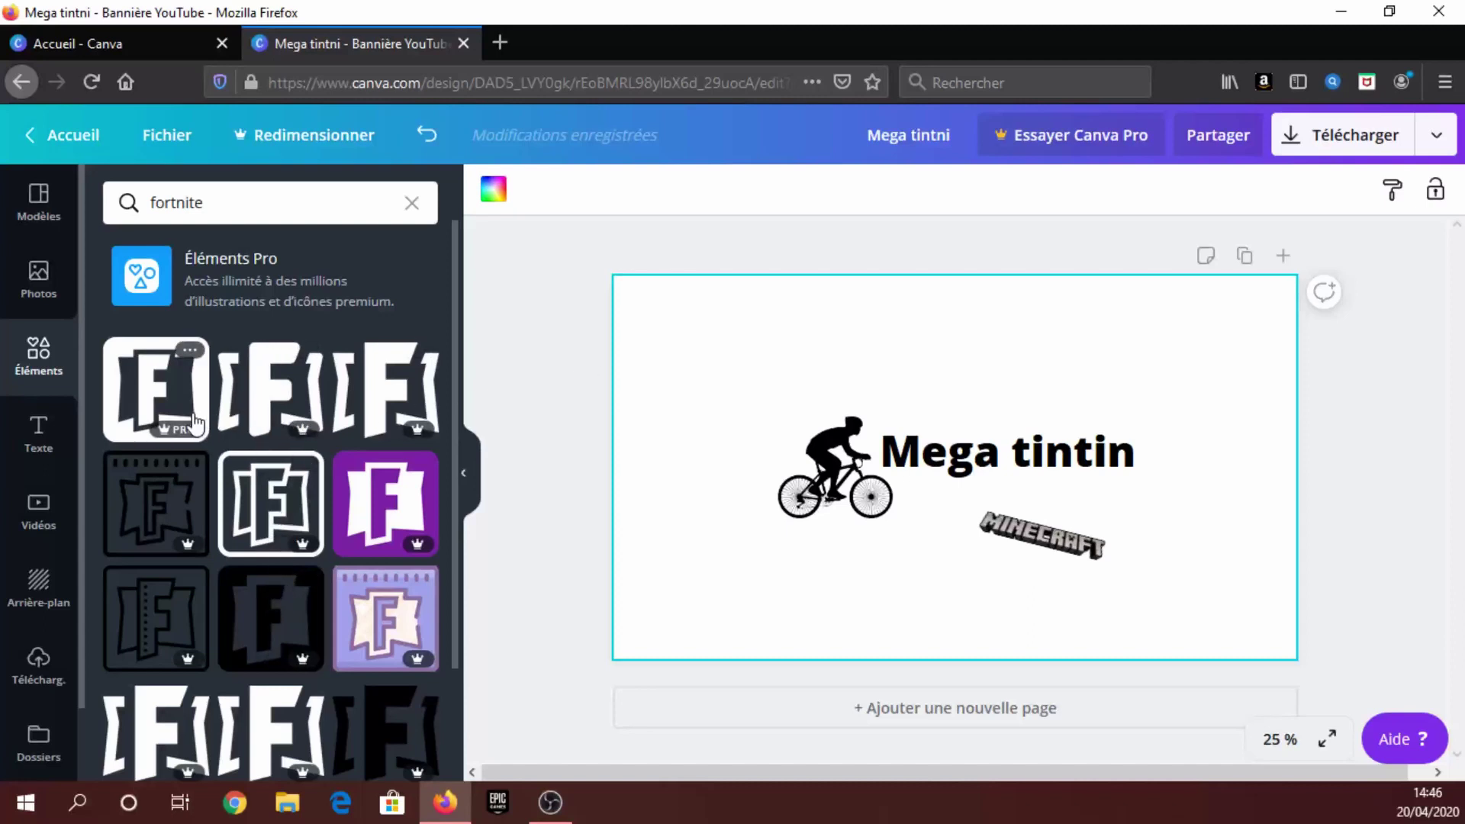
scroll(390, 611, "down", 3)
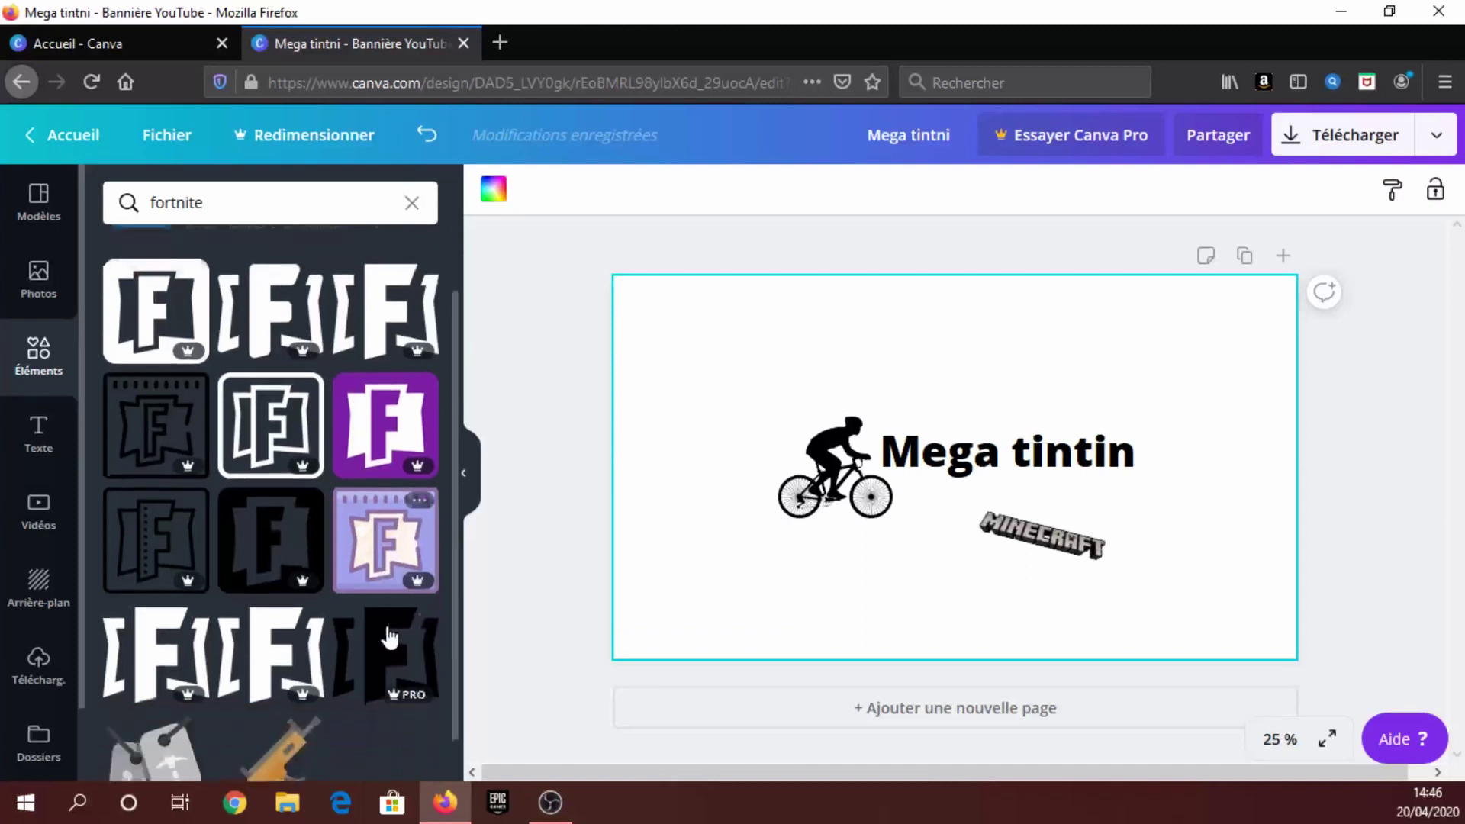
scroll(389, 610, "up", 3)
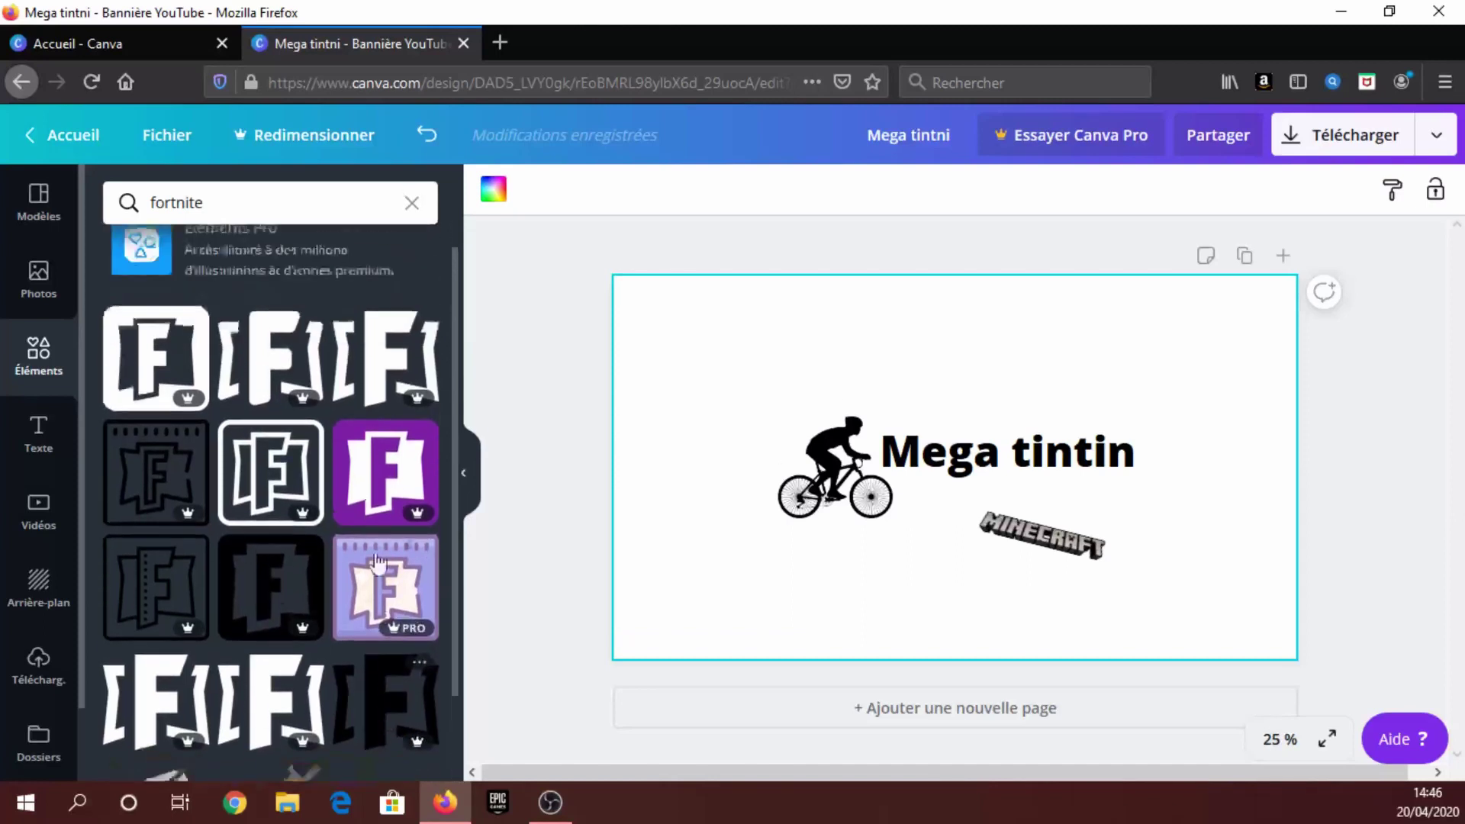
Step: Search the elements for "coronavirus", add the masked figure in green scrubs, and place it, scaled down, at the end of the title
left_click(412, 203)
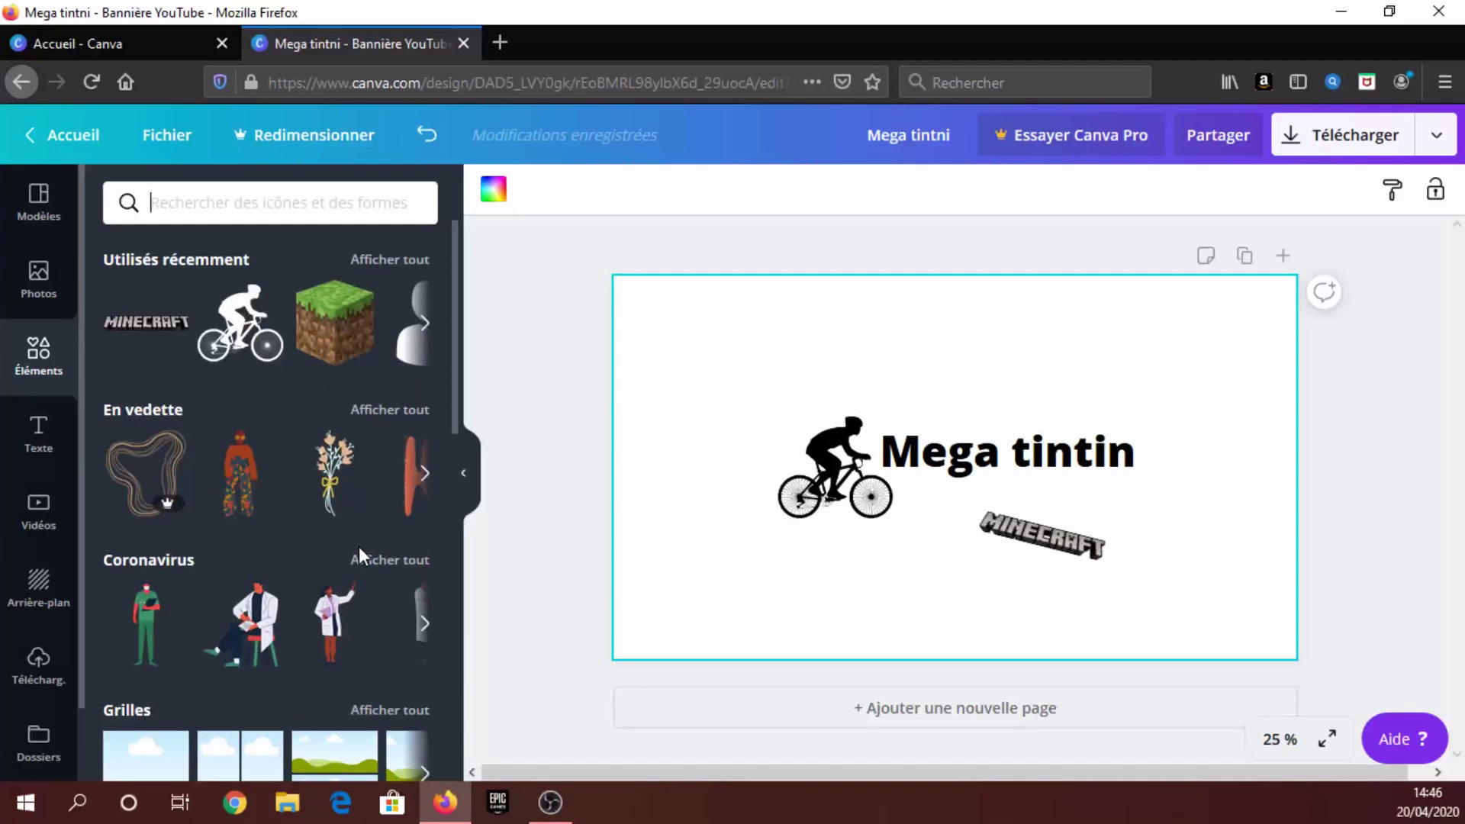
type("coronaviru")
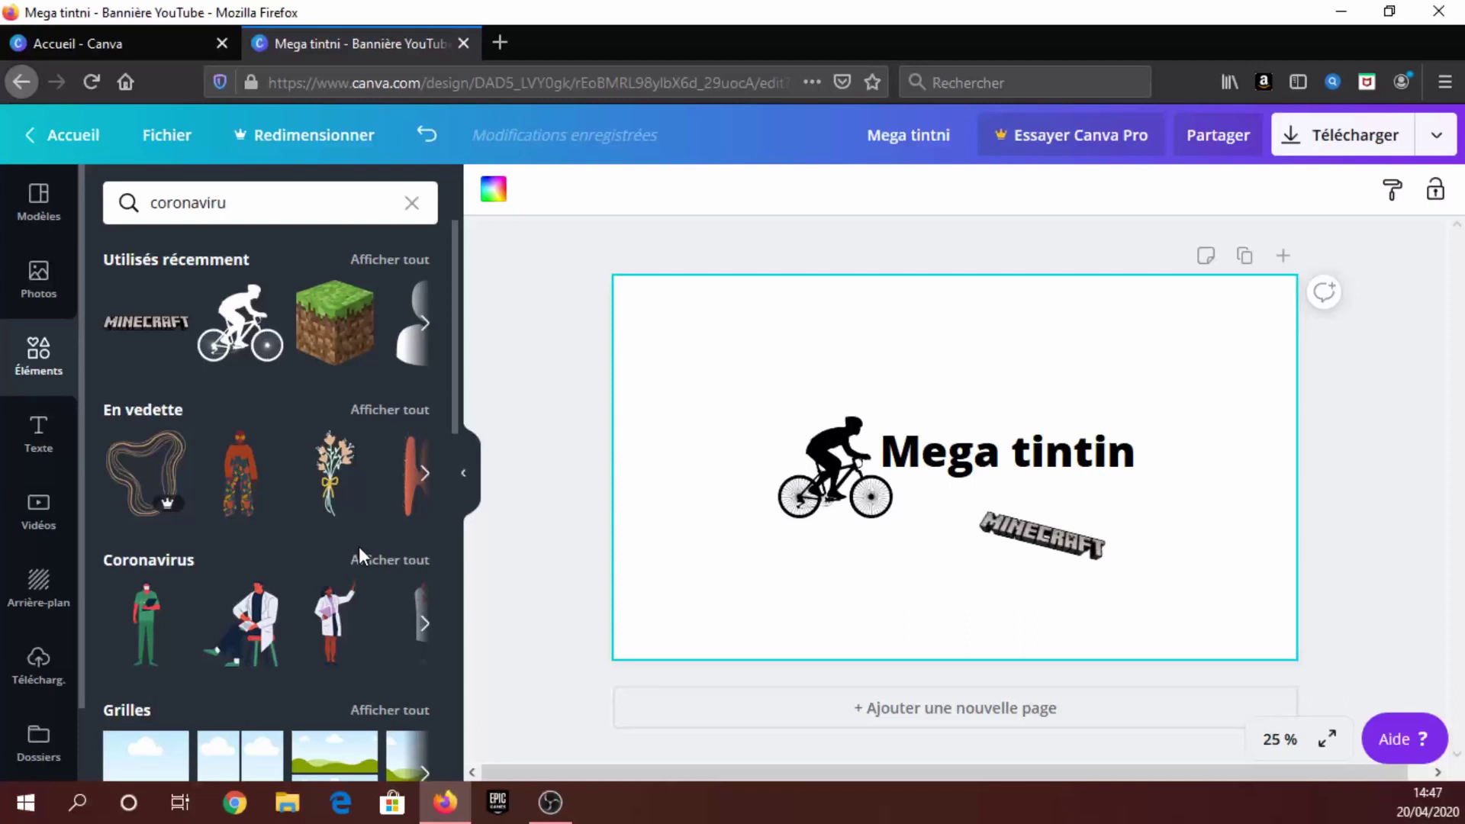
type("s")
key("Return")
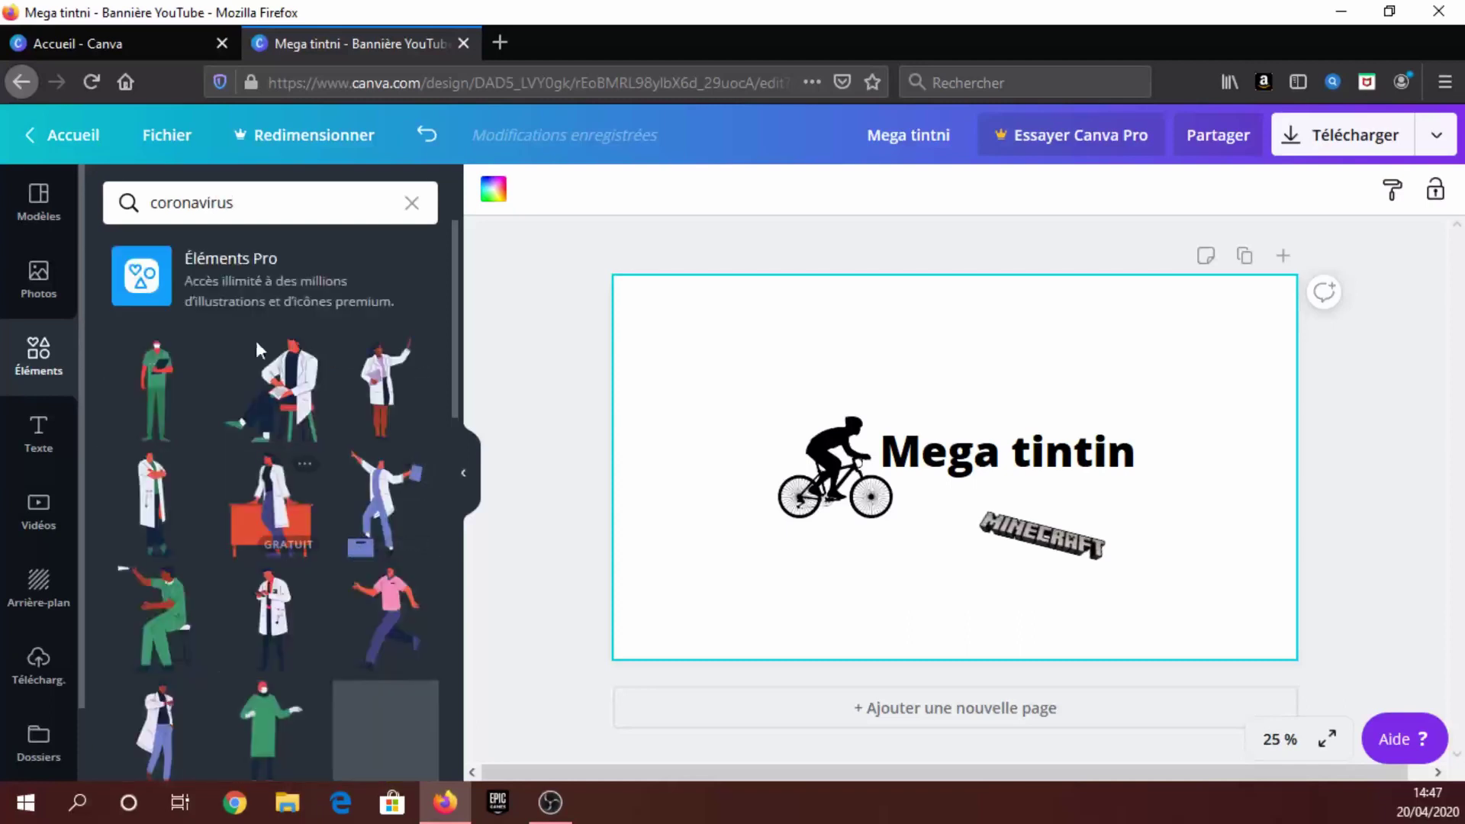
left_click(156, 385)
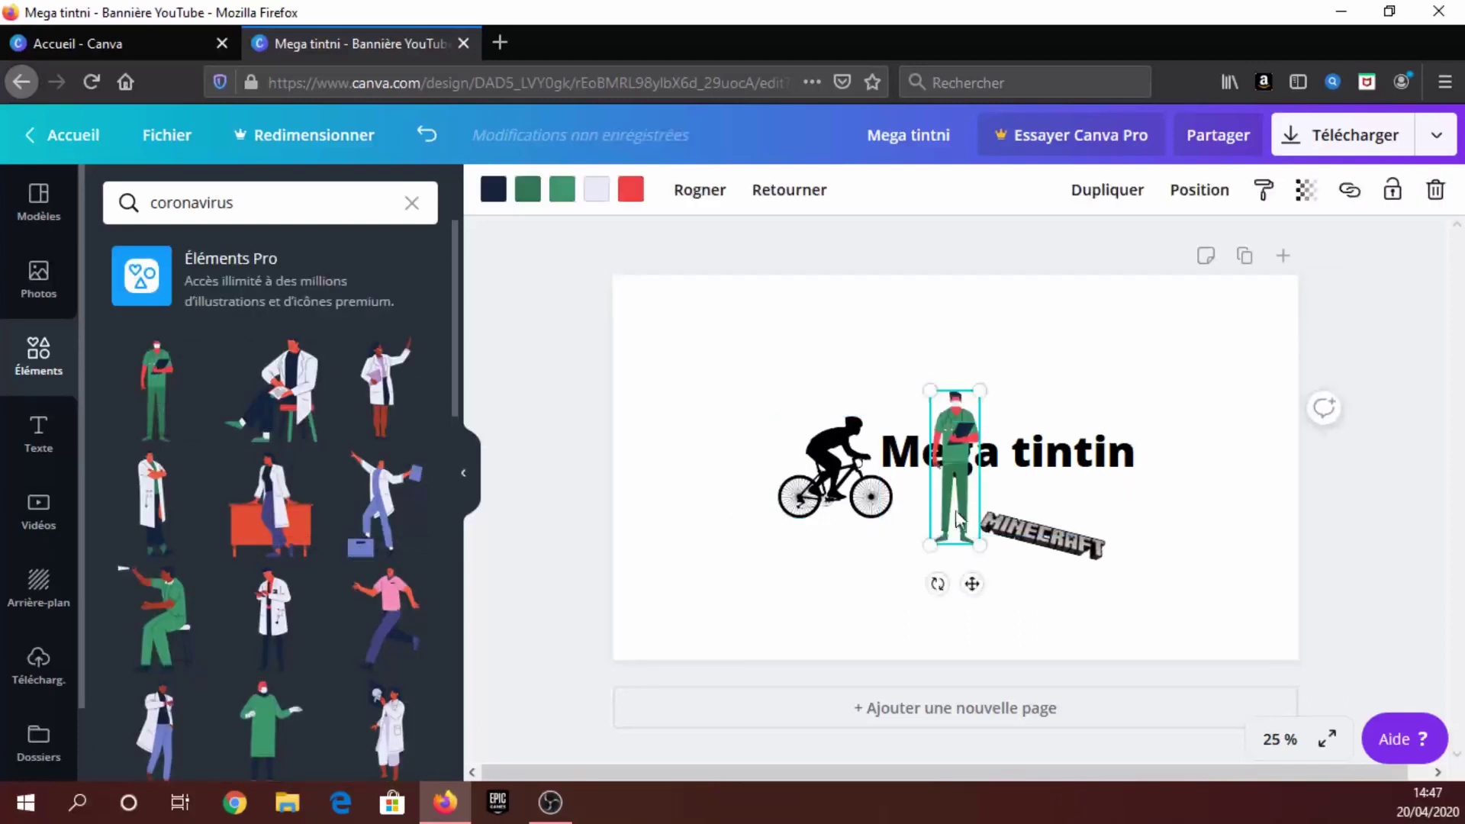
left_click_drag(972, 519, 1150, 474)
left_click(913, 592)
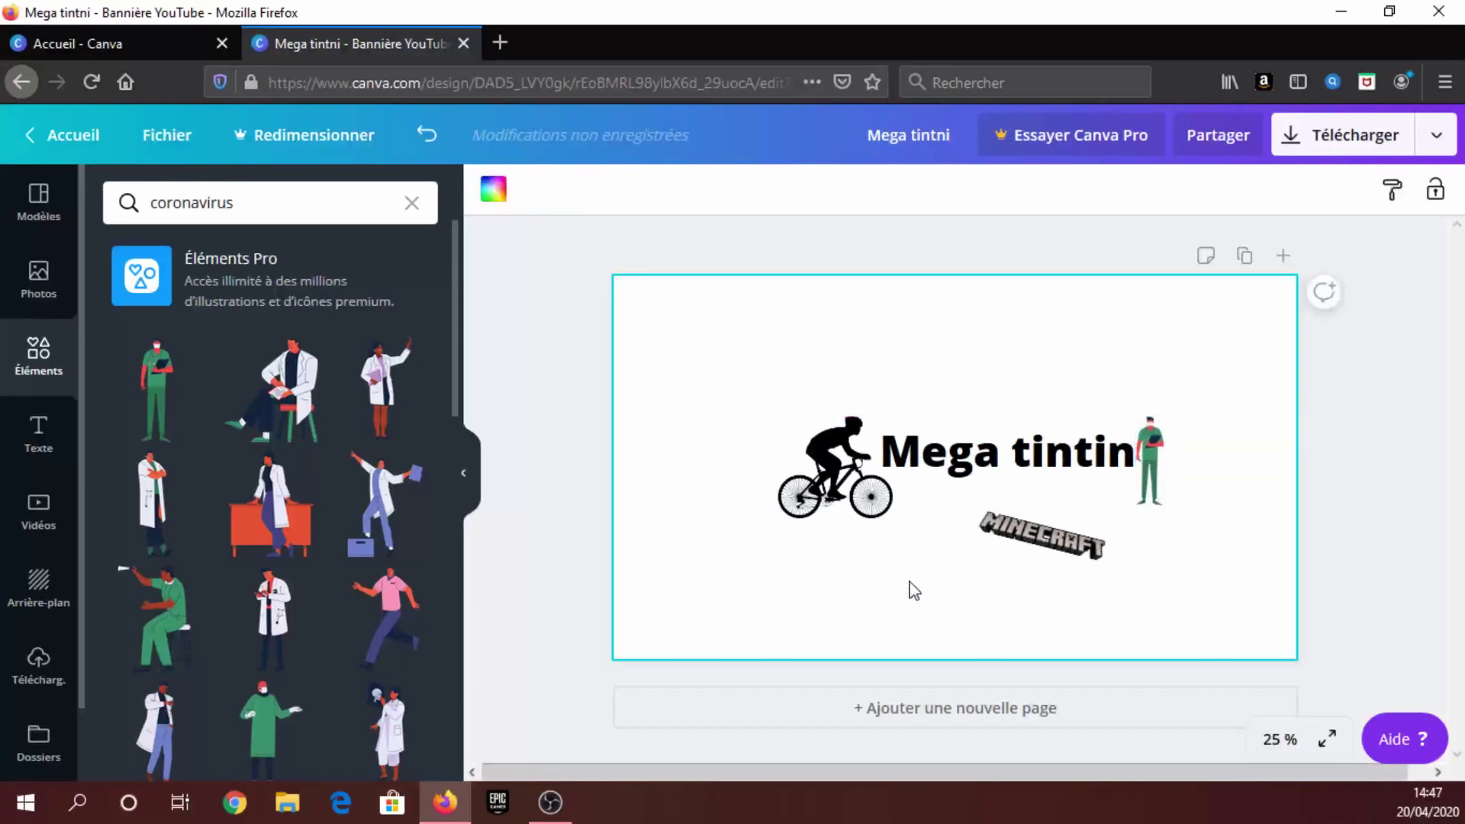
Step: Delete the Minecraft logo from the banner
left_click_drag(1073, 543, 1011, 586)
right_click(1023, 580)
left_click(1091, 559)
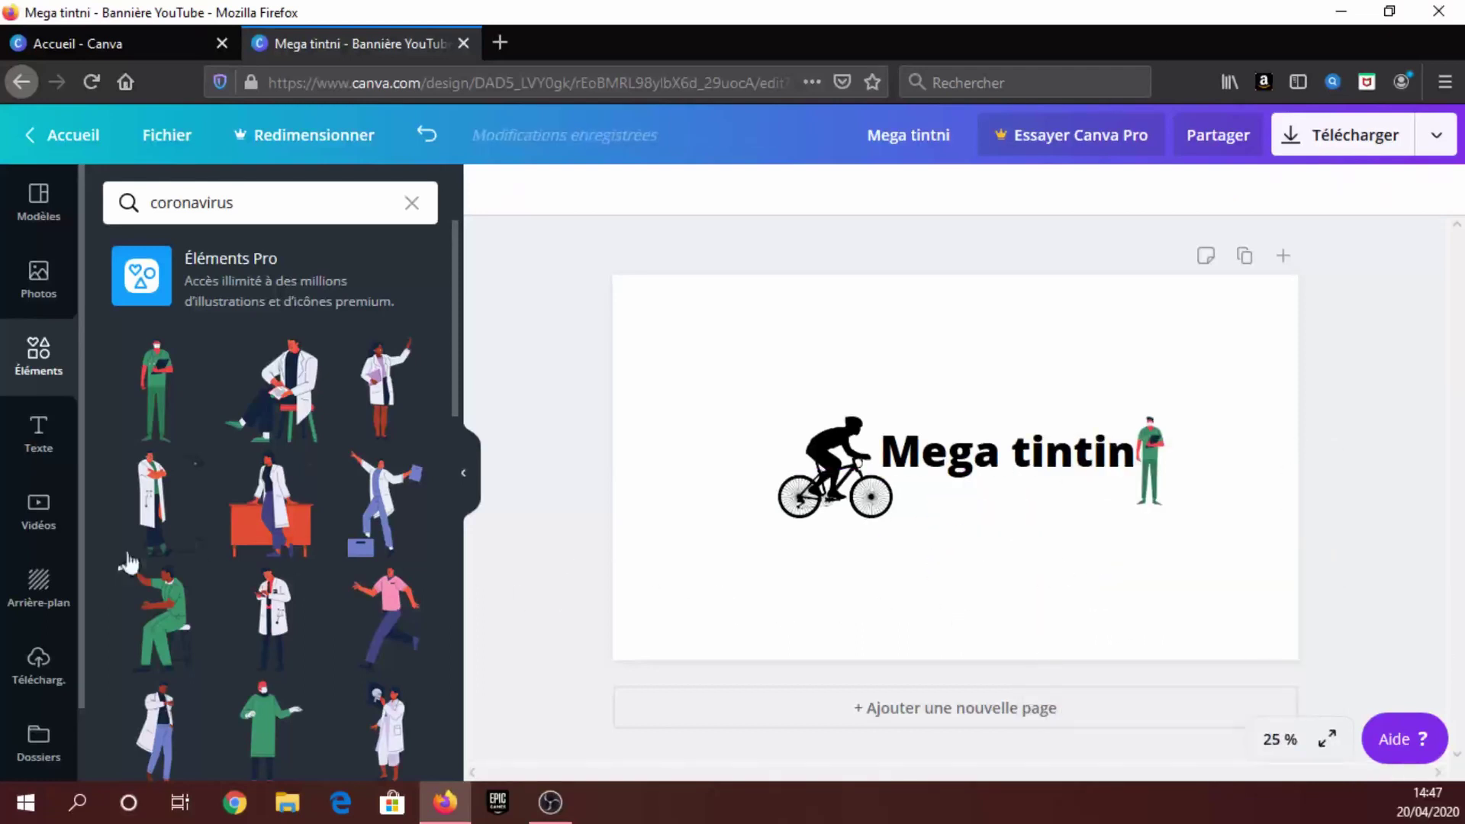
Step: Try the multicoloured polygon and white brick backgrounds, and apply the dark grey background with black diagonal lines
left_click(38, 591)
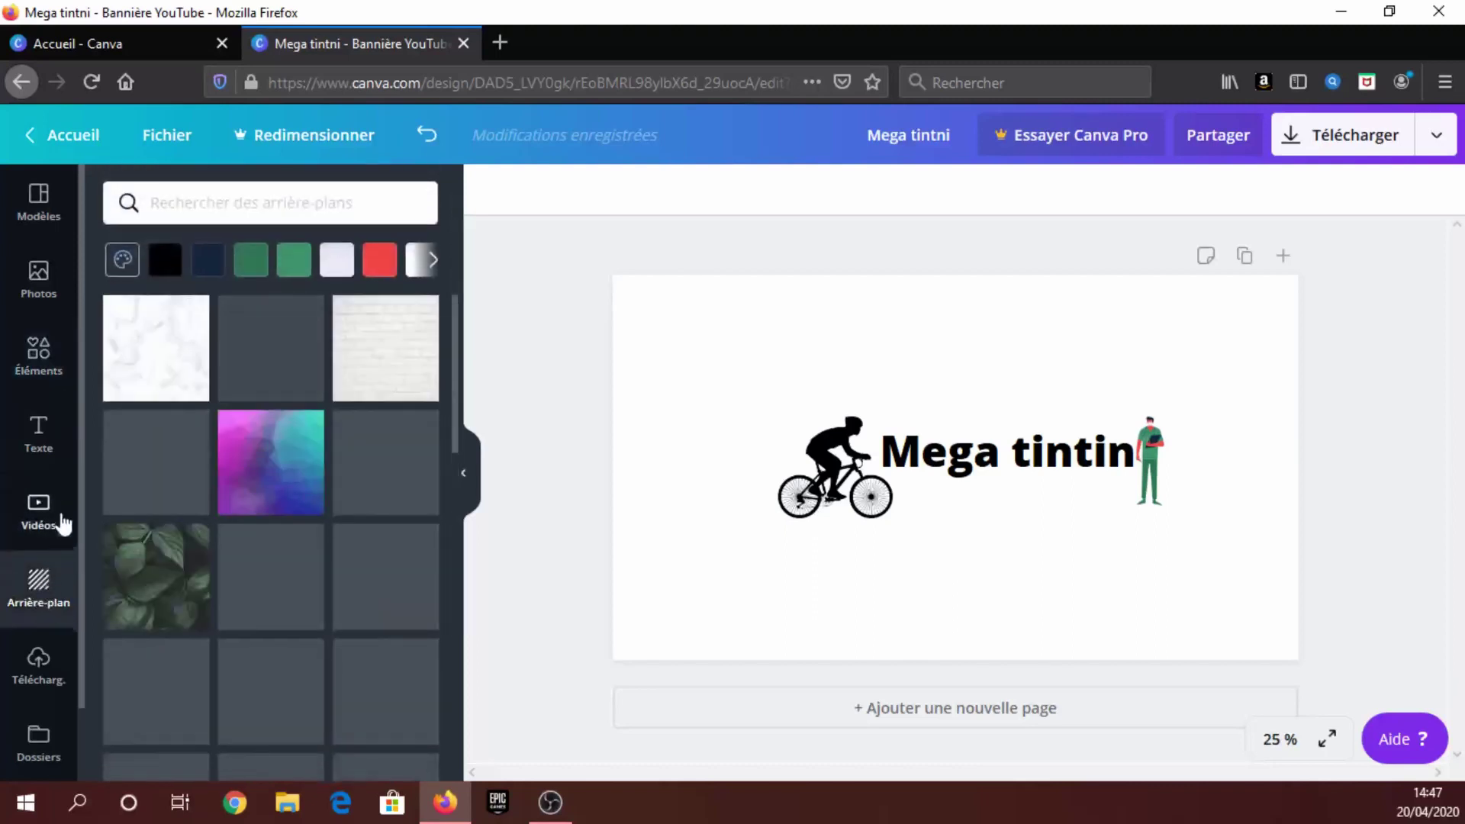
left_click(275, 469)
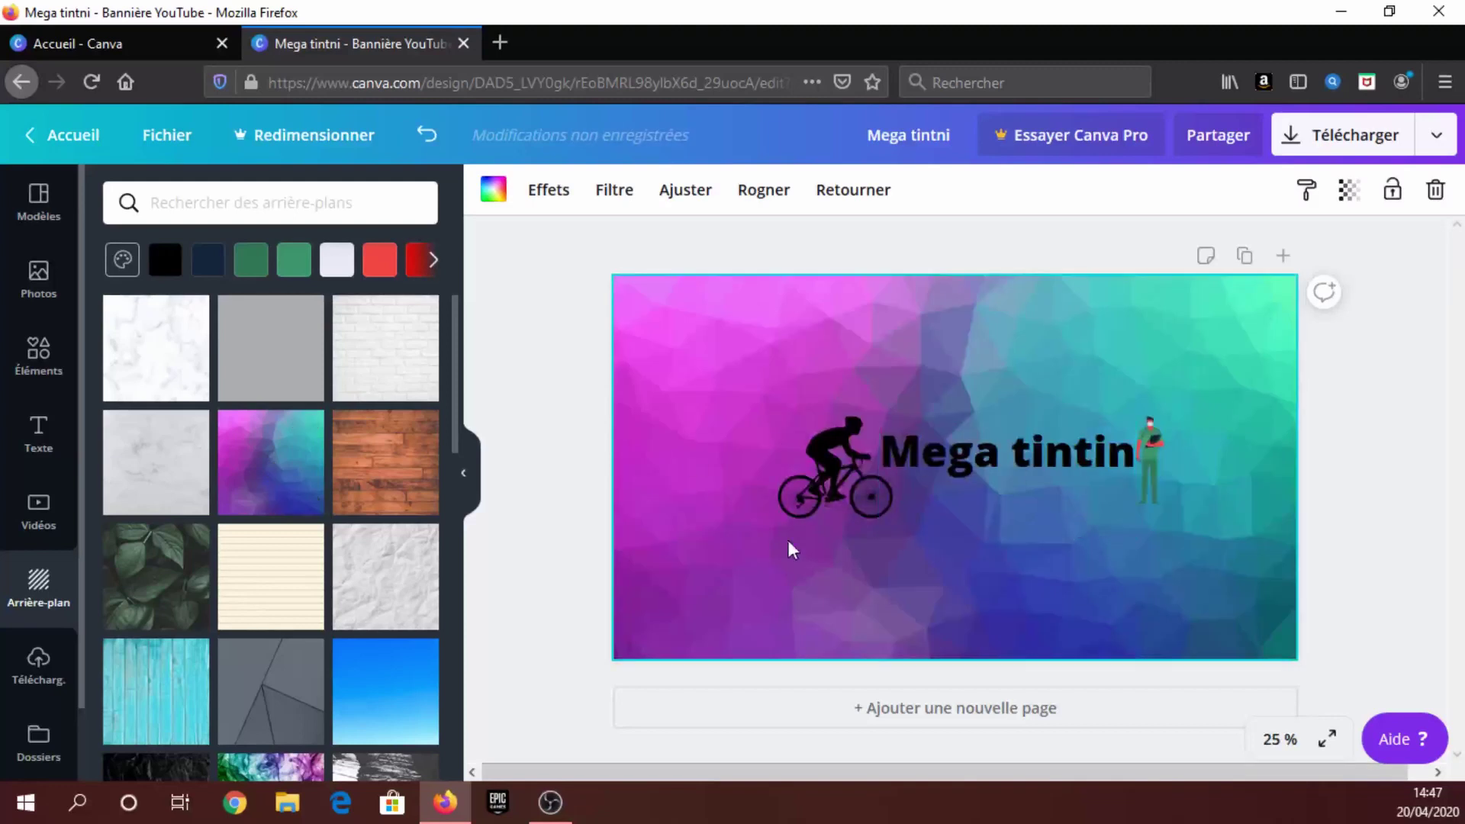
left_click(410, 385)
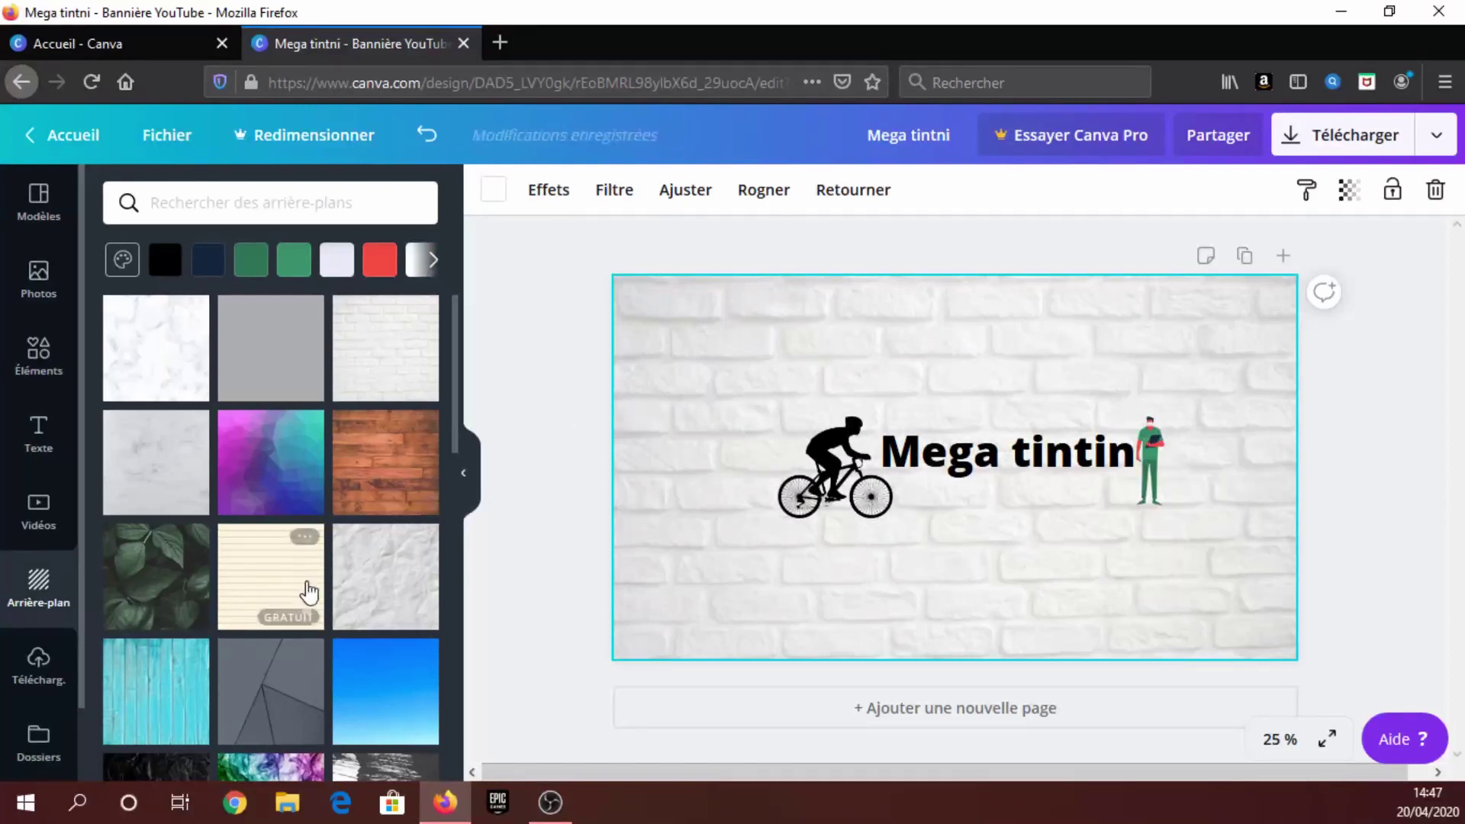
scroll(306, 580, "down", 5)
scroll(309, 555, "up", 3)
left_click(255, 576)
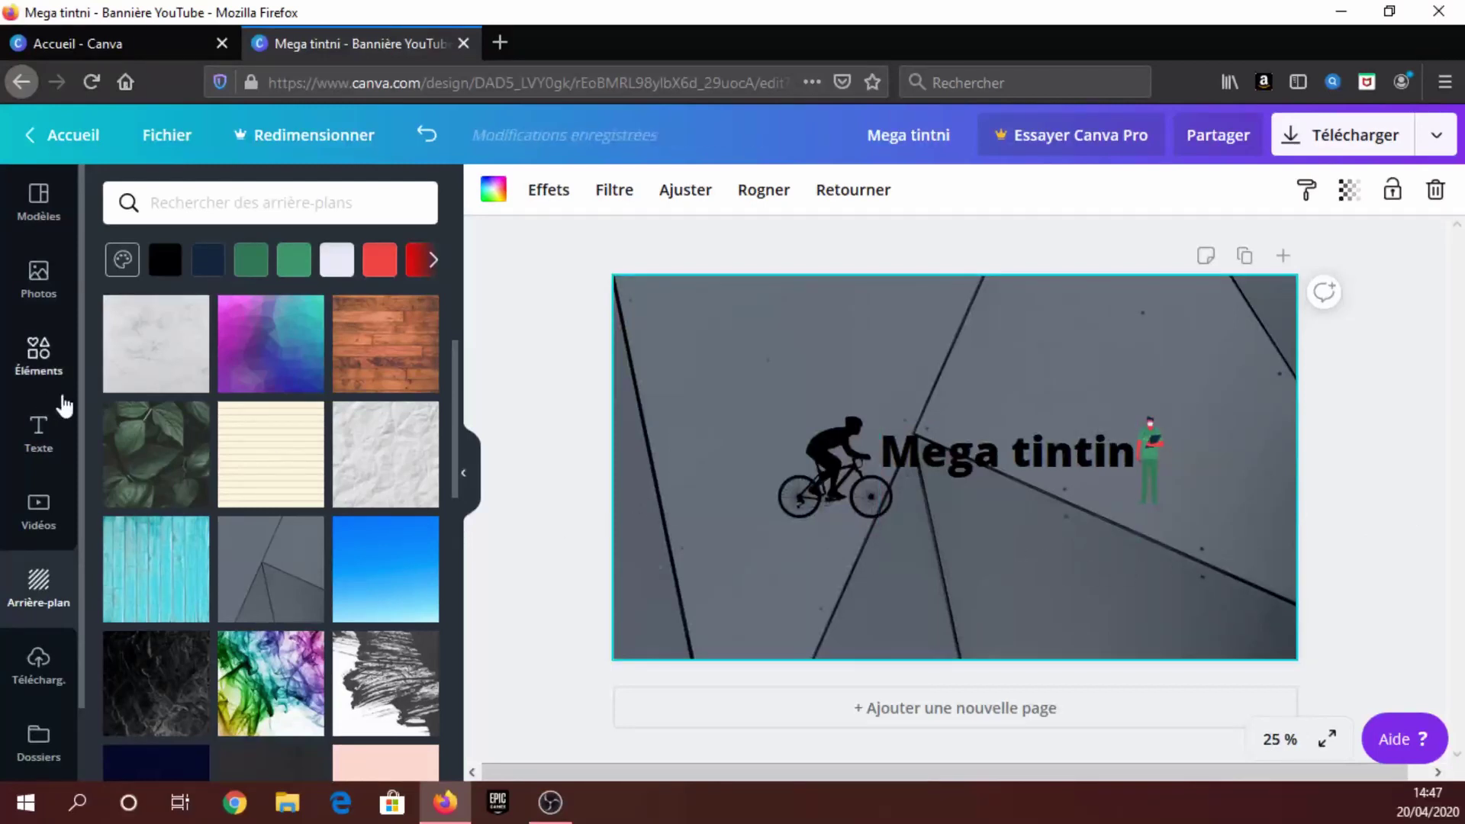
left_click(38, 432)
scroll(160, 414, "down", 5)
scroll(304, 517, "up", 5)
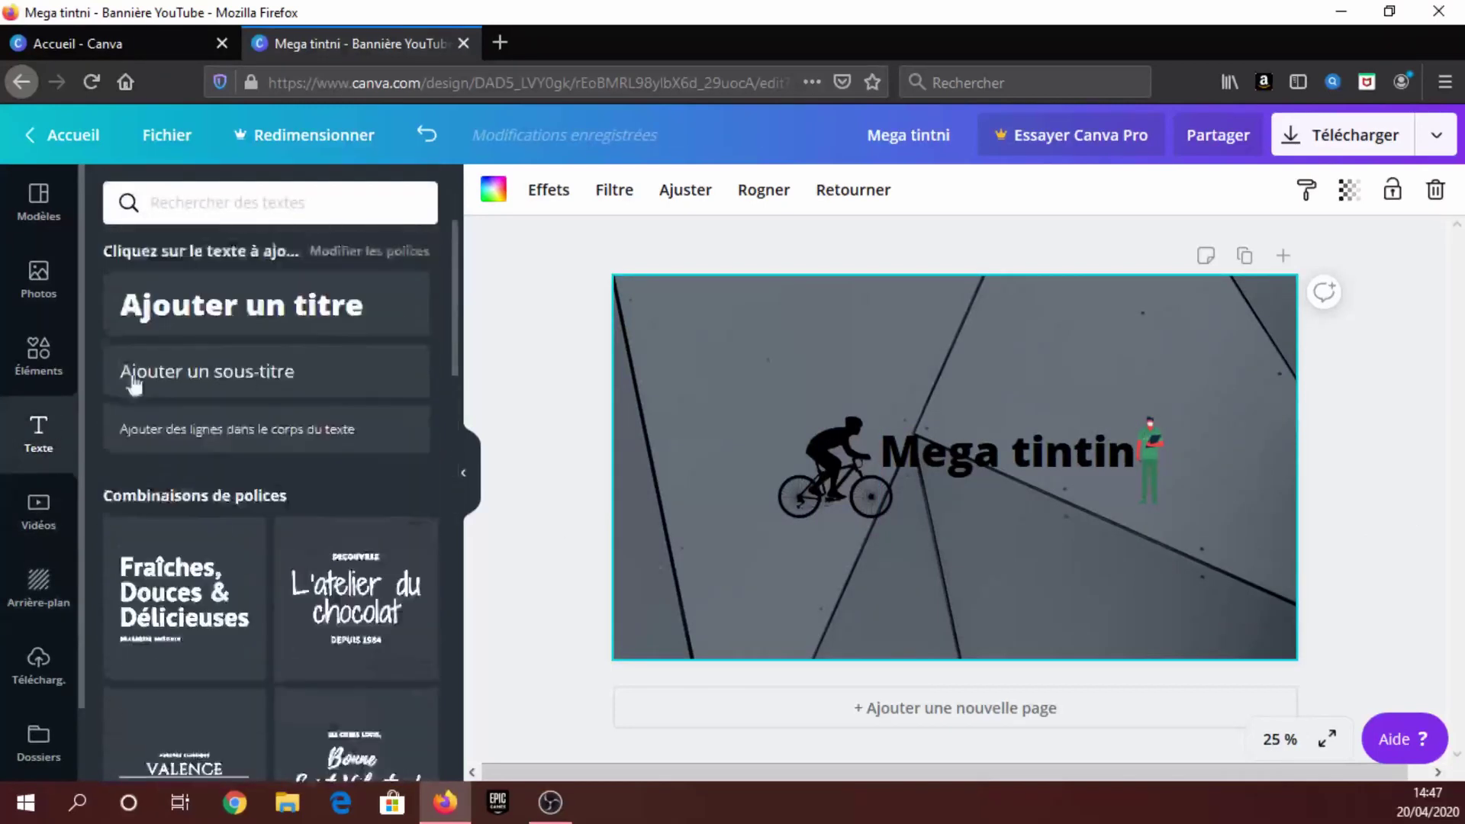
Step: Search the elements for "manette" and examine the results for a usable free game controller graphic
left_click(43, 363)
scroll(317, 478, "down", 3)
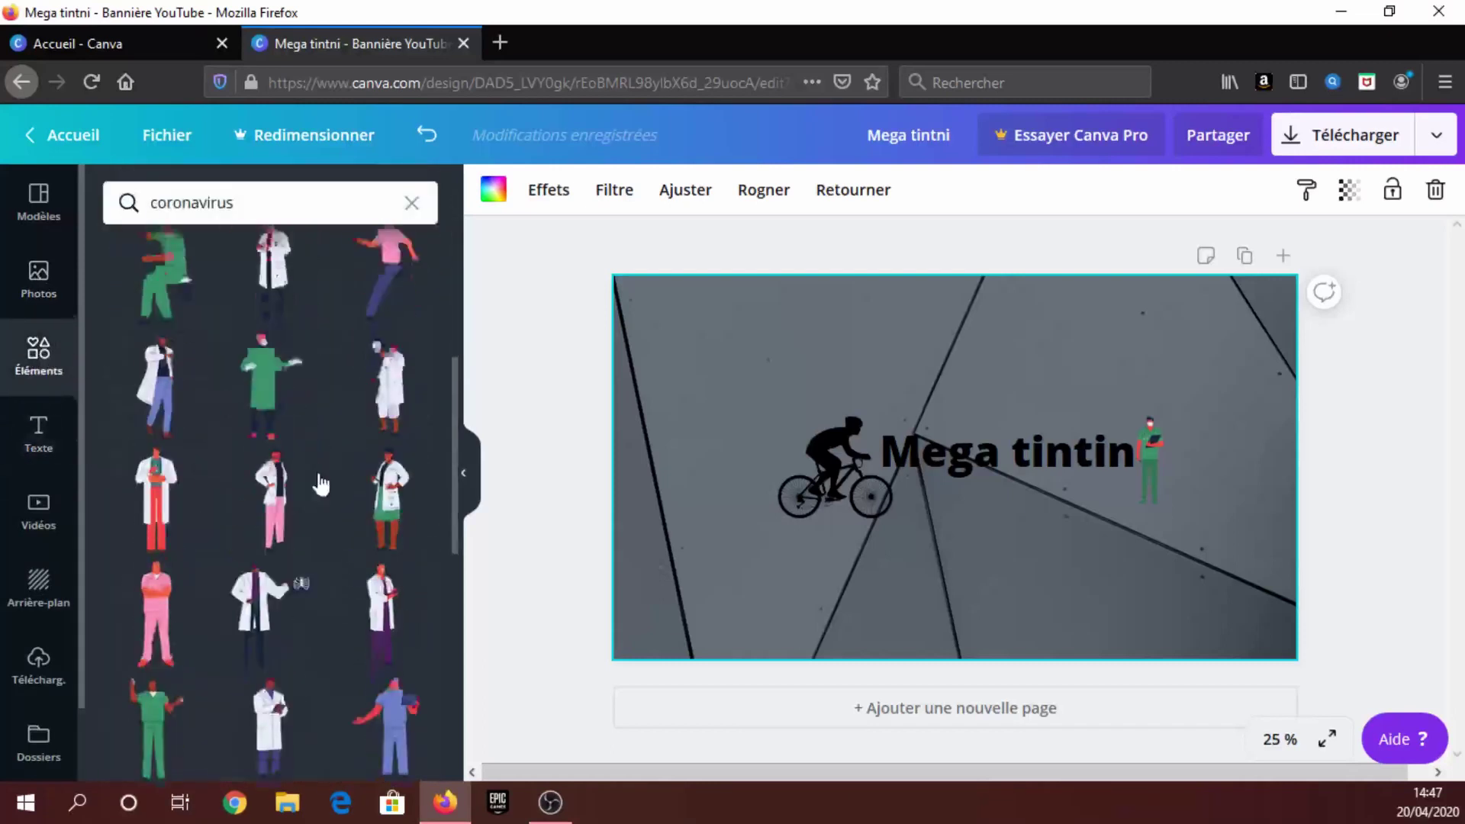
scroll(318, 468, "up", 3)
left_click(411, 202)
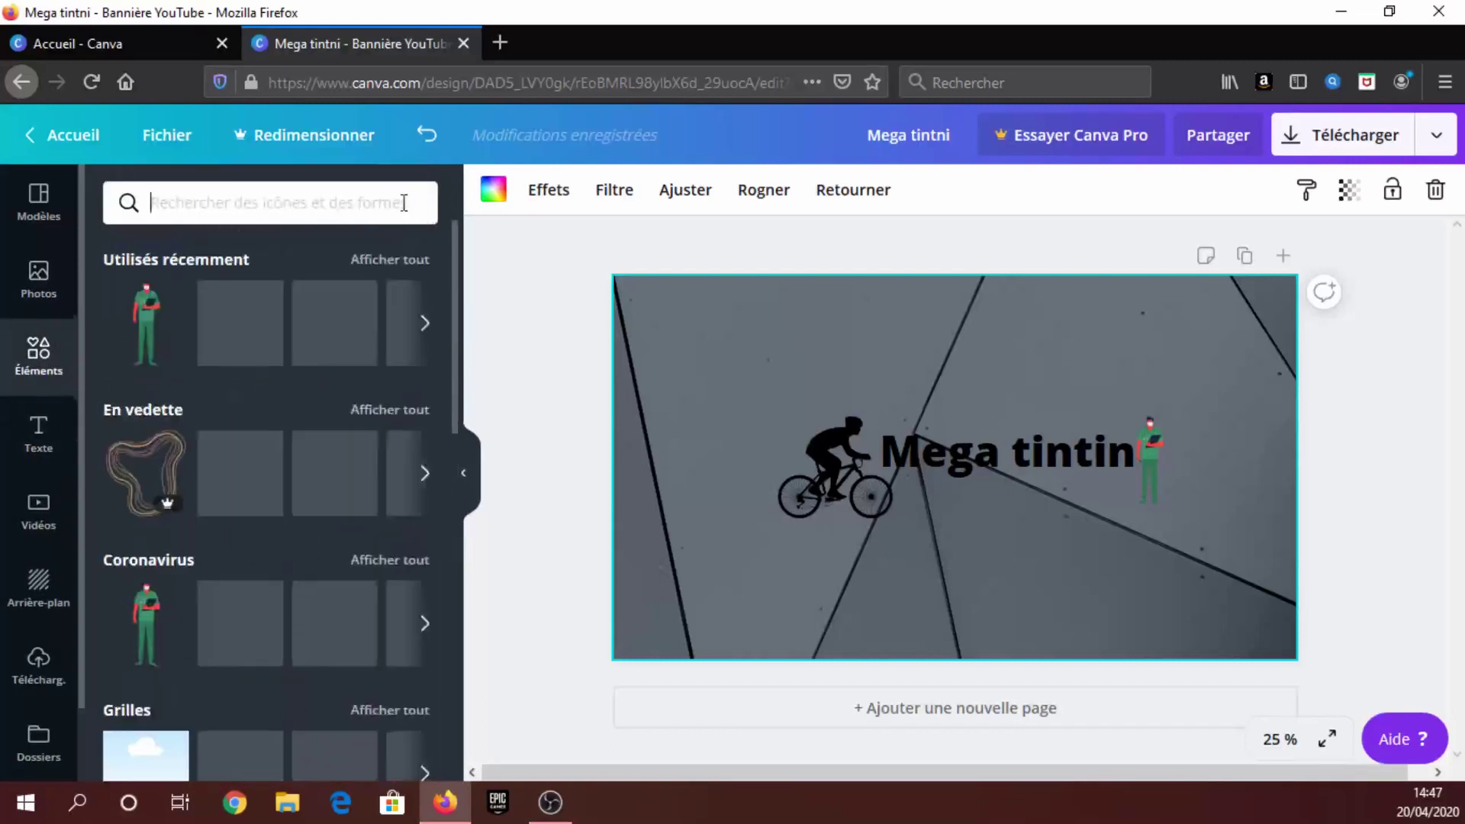
type("manette")
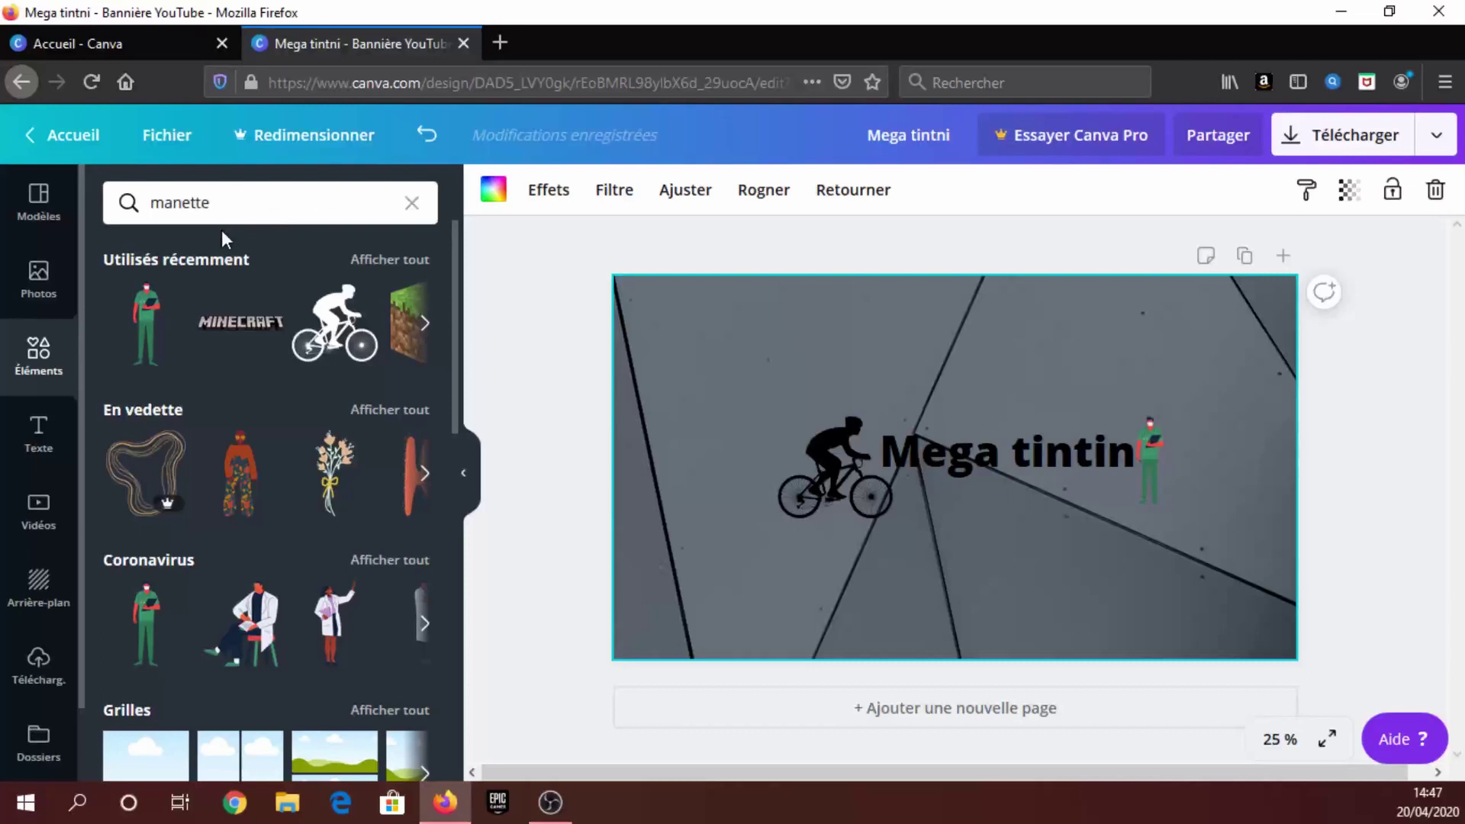
key("Return")
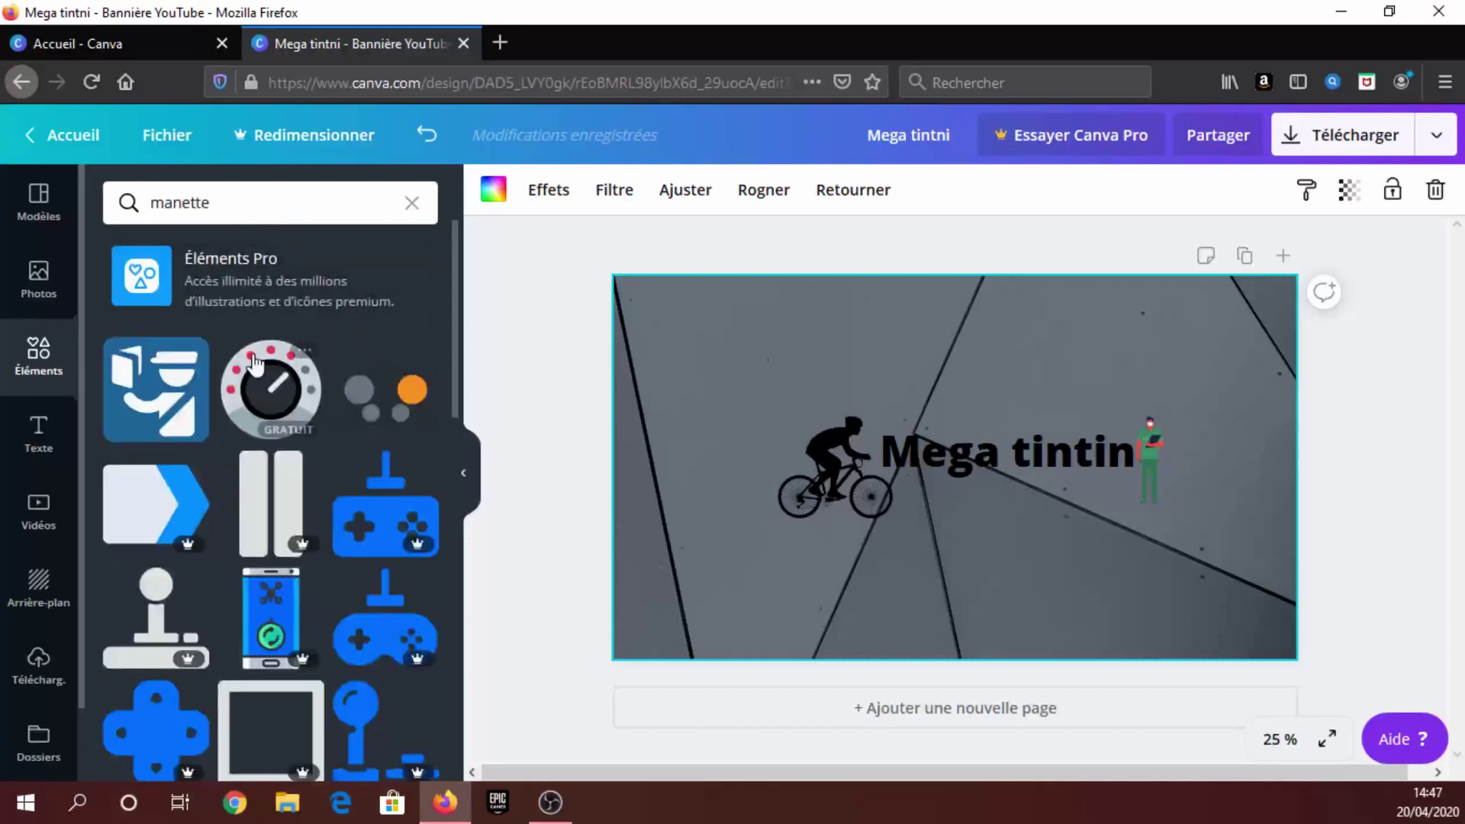
scroll(340, 562, "down", 2)
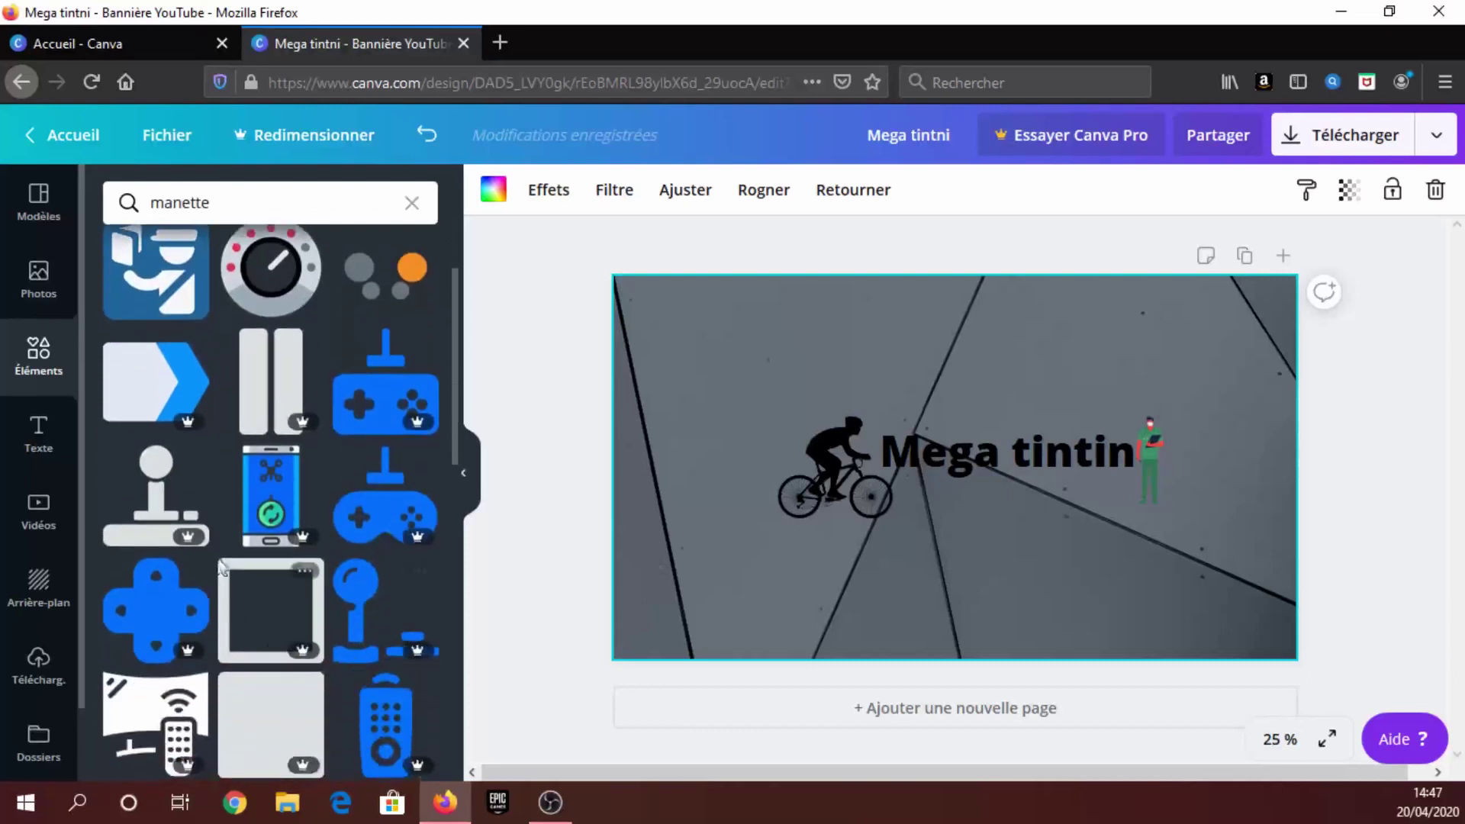
scroll(372, 519, "down", 5)
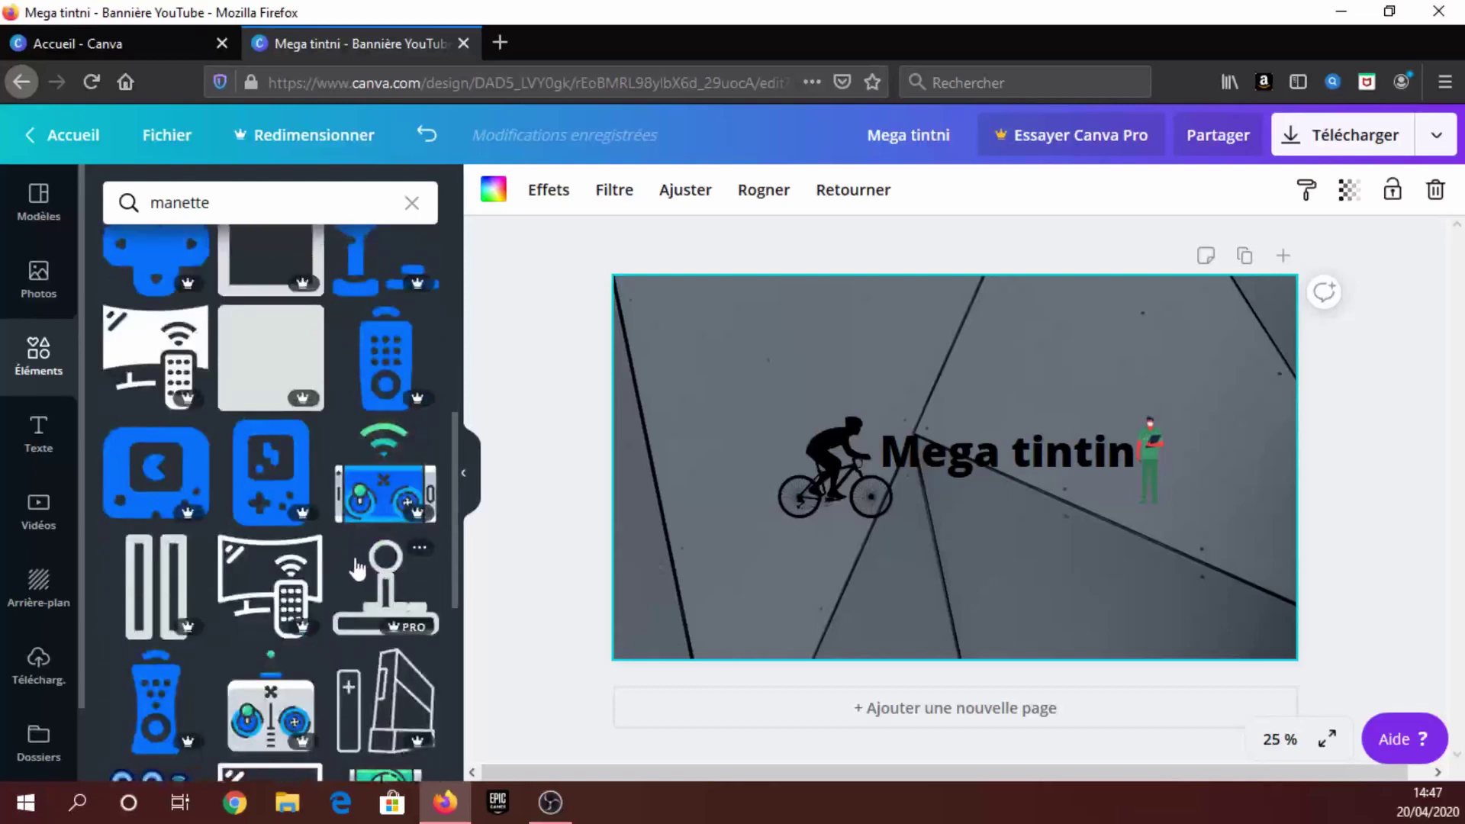
scroll(350, 565, "down", 10)
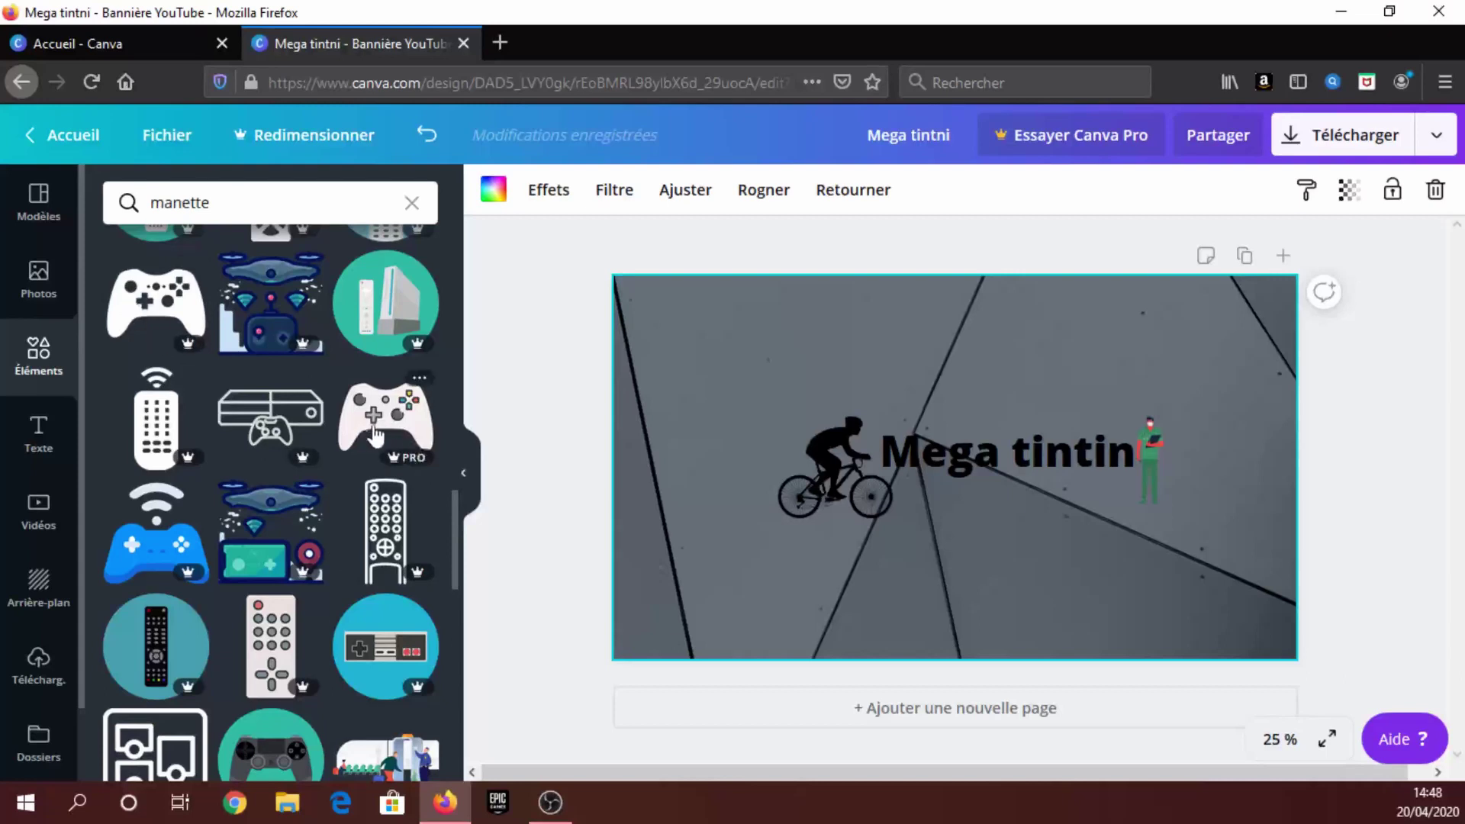
scroll(317, 452, "down", 5)
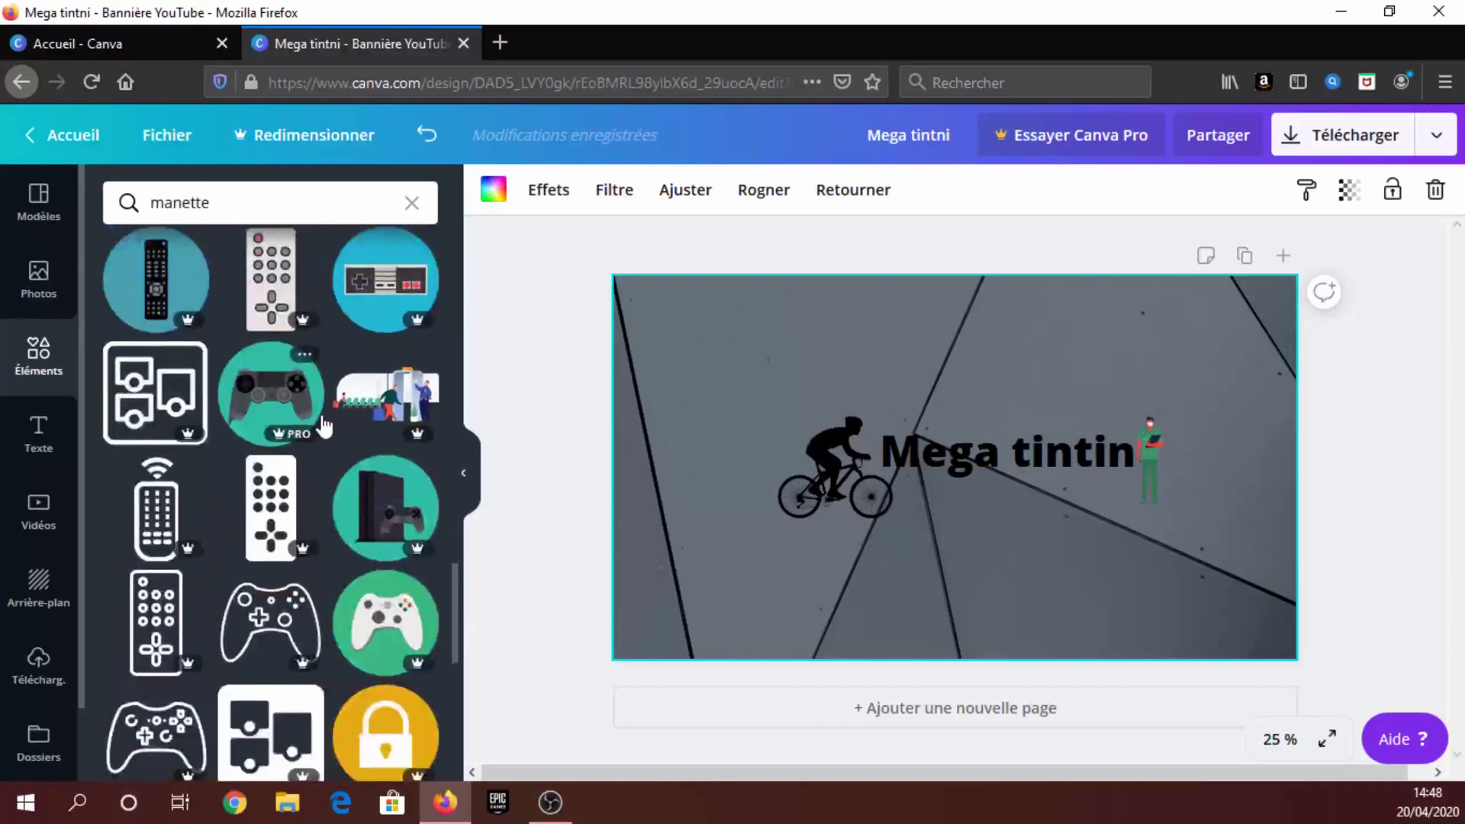
scroll(331, 373, "down", 3)
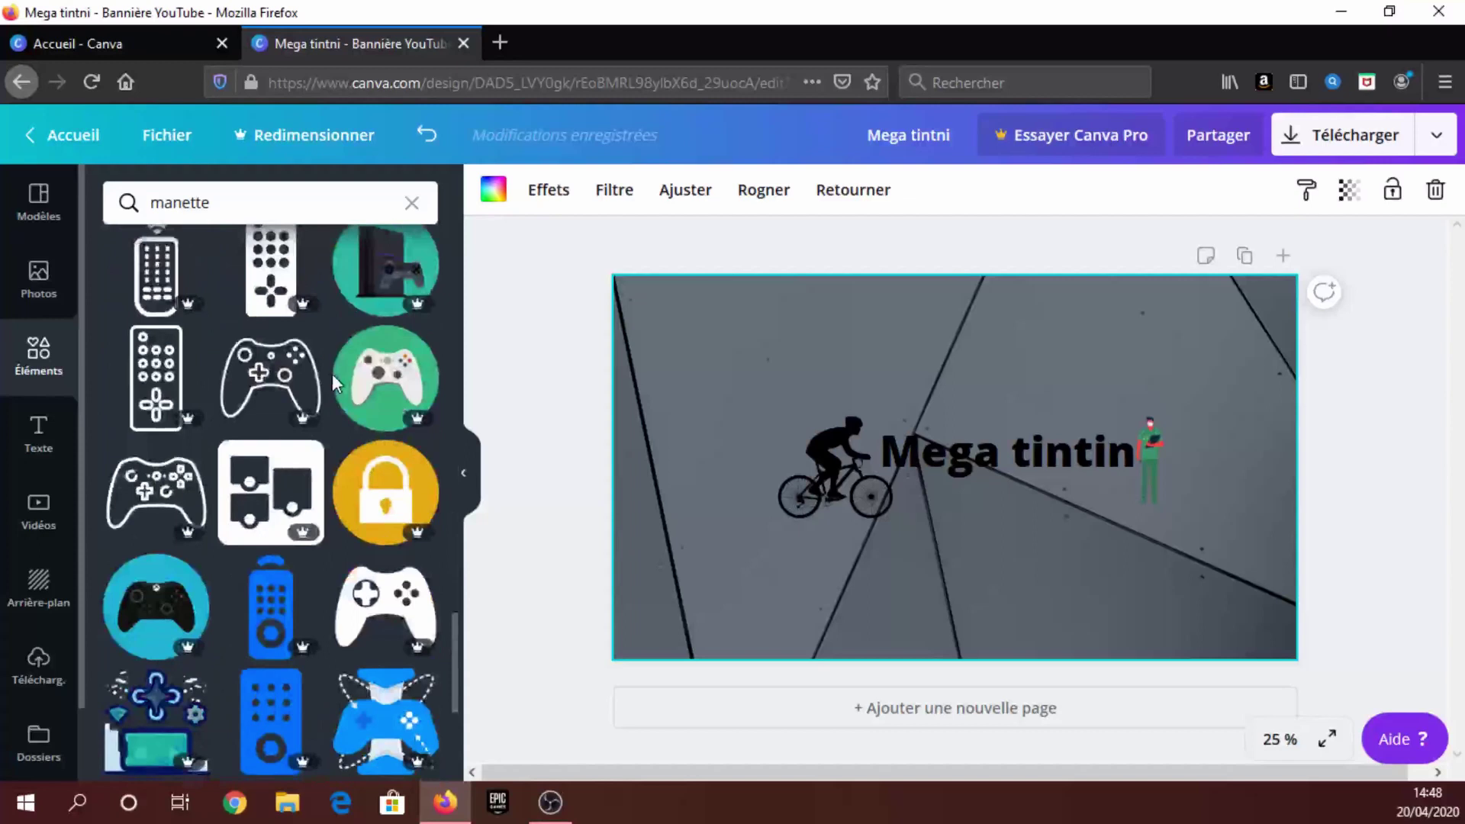
scroll(332, 374, "up", 10)
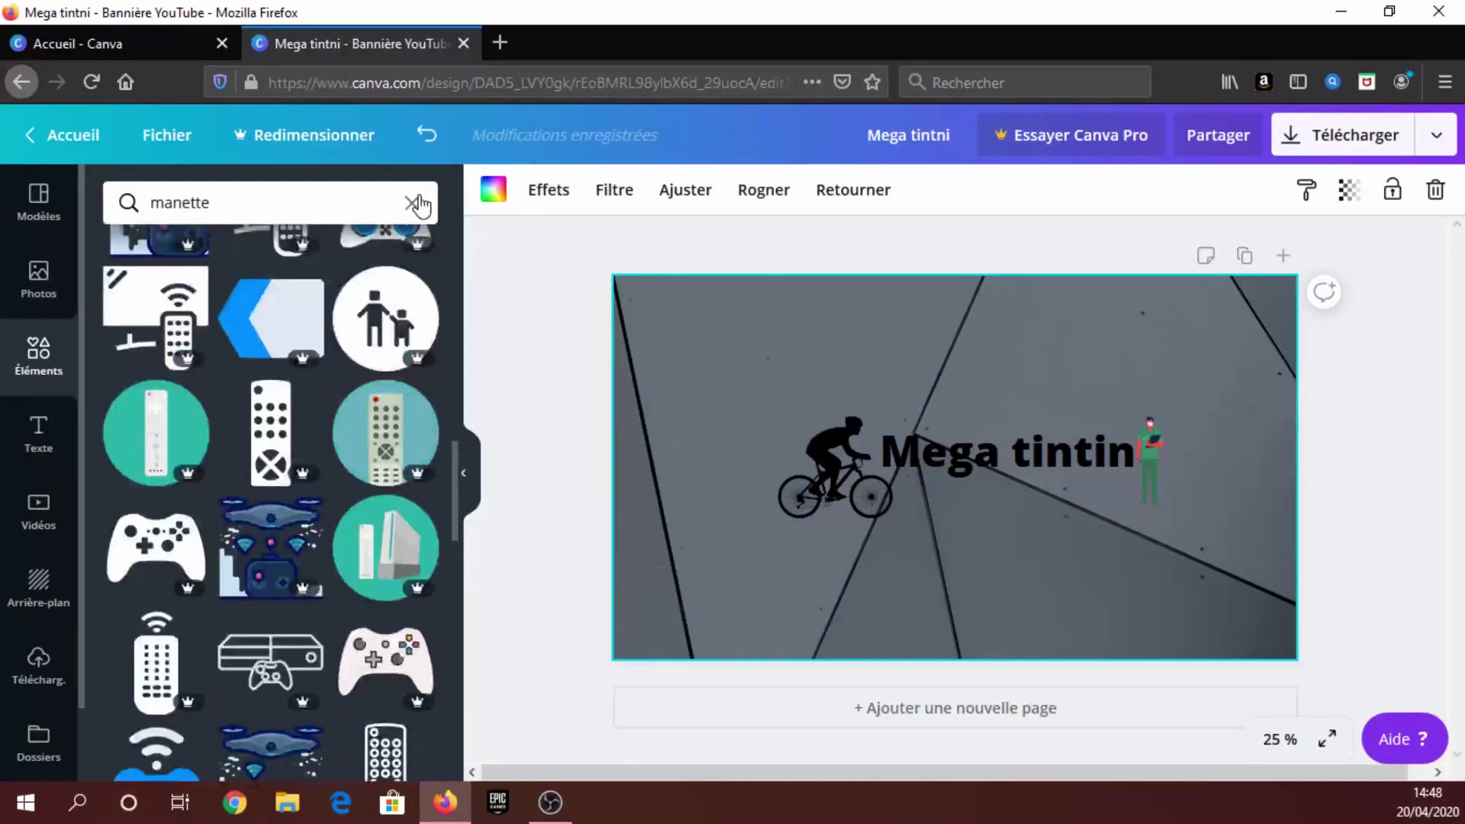
Step: Search the elements for "ps4", add the round blue Ps icon, and place it, scaled down, under the end of the title
left_click(413, 203)
type("ps")
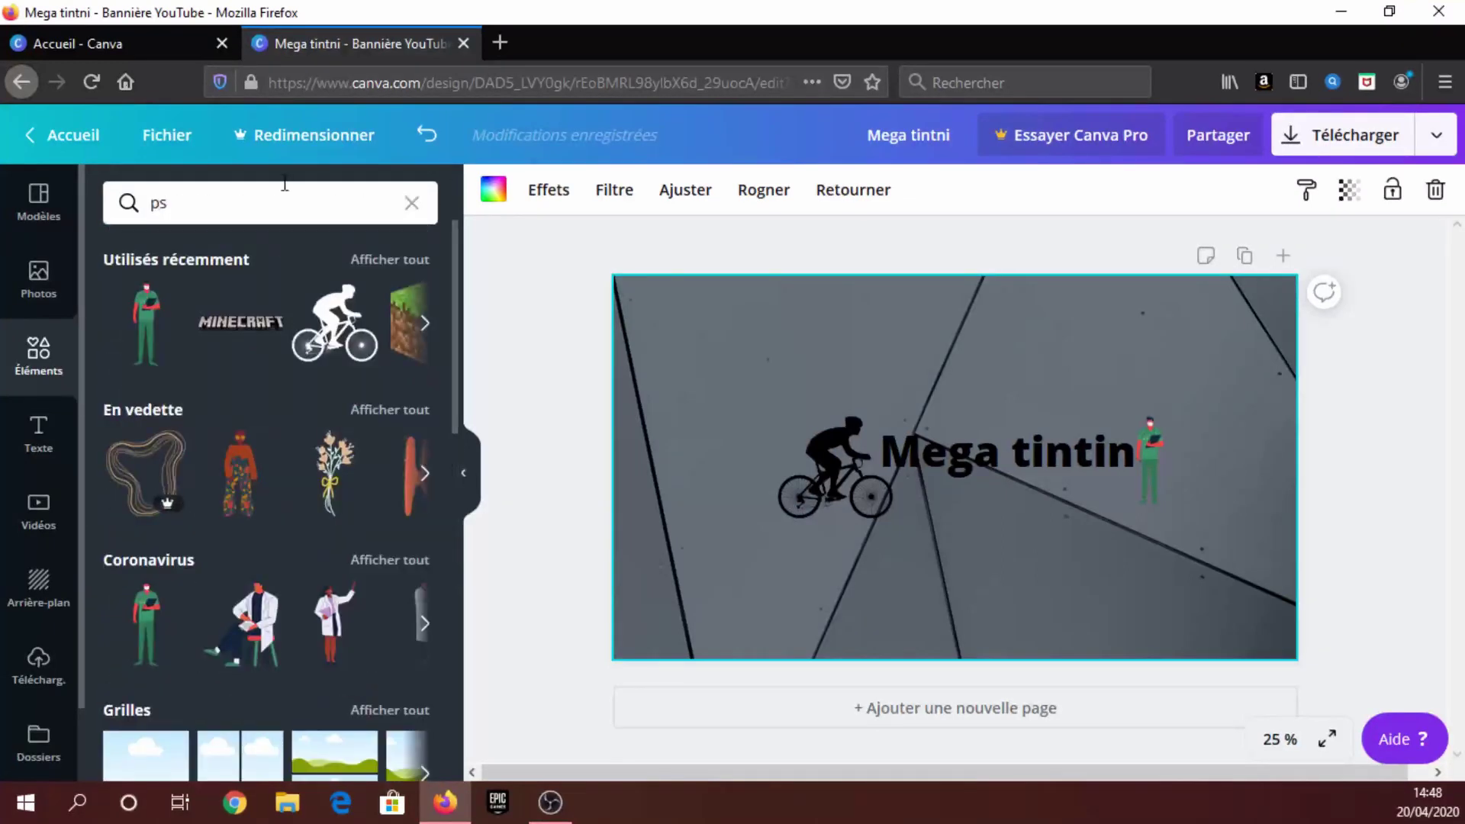
type("4")
key("Return")
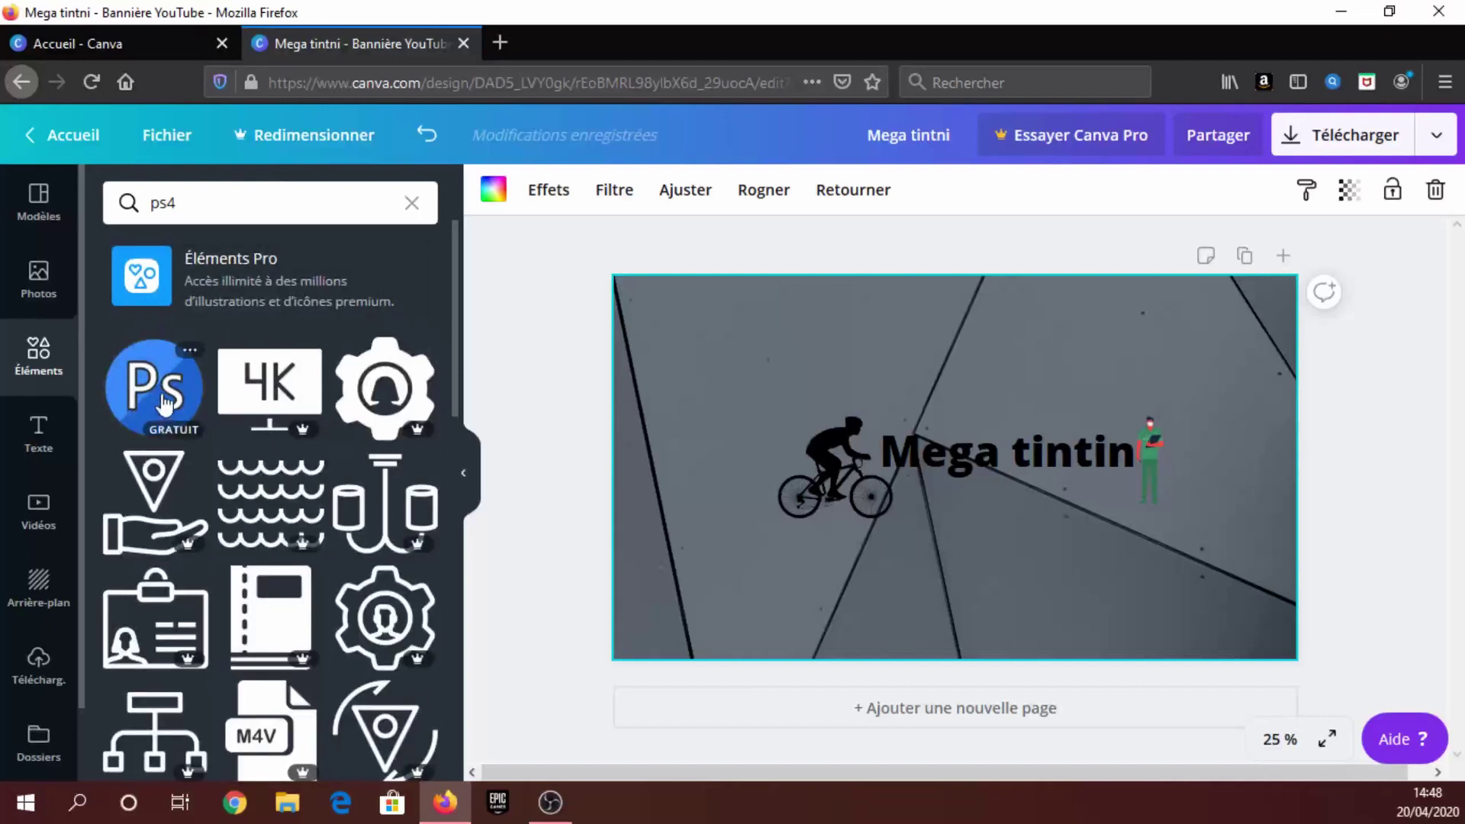
left_click(152, 404)
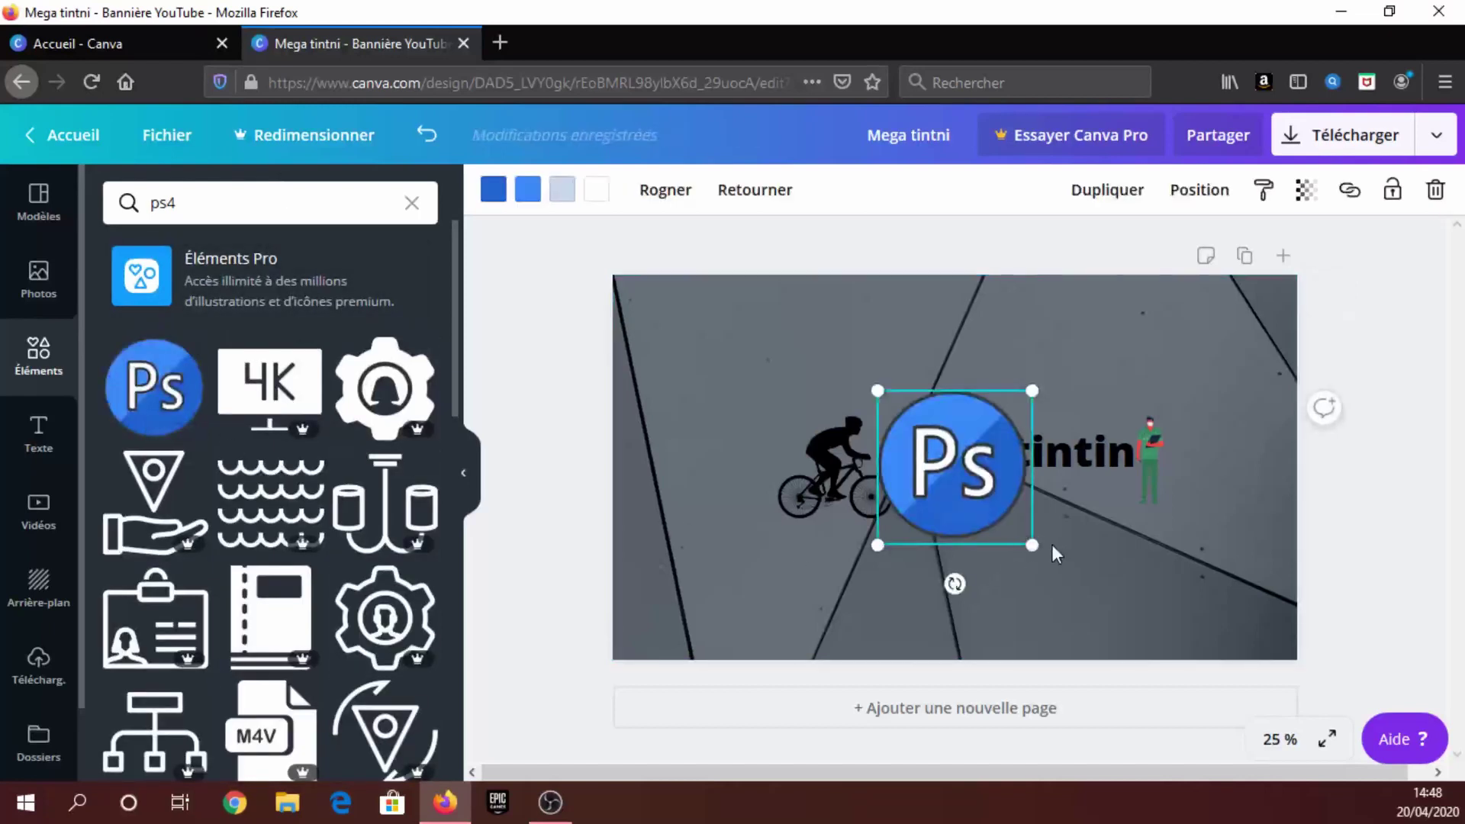
left_click_drag(1031, 544, 1081, 488)
left_click(1350, 567)
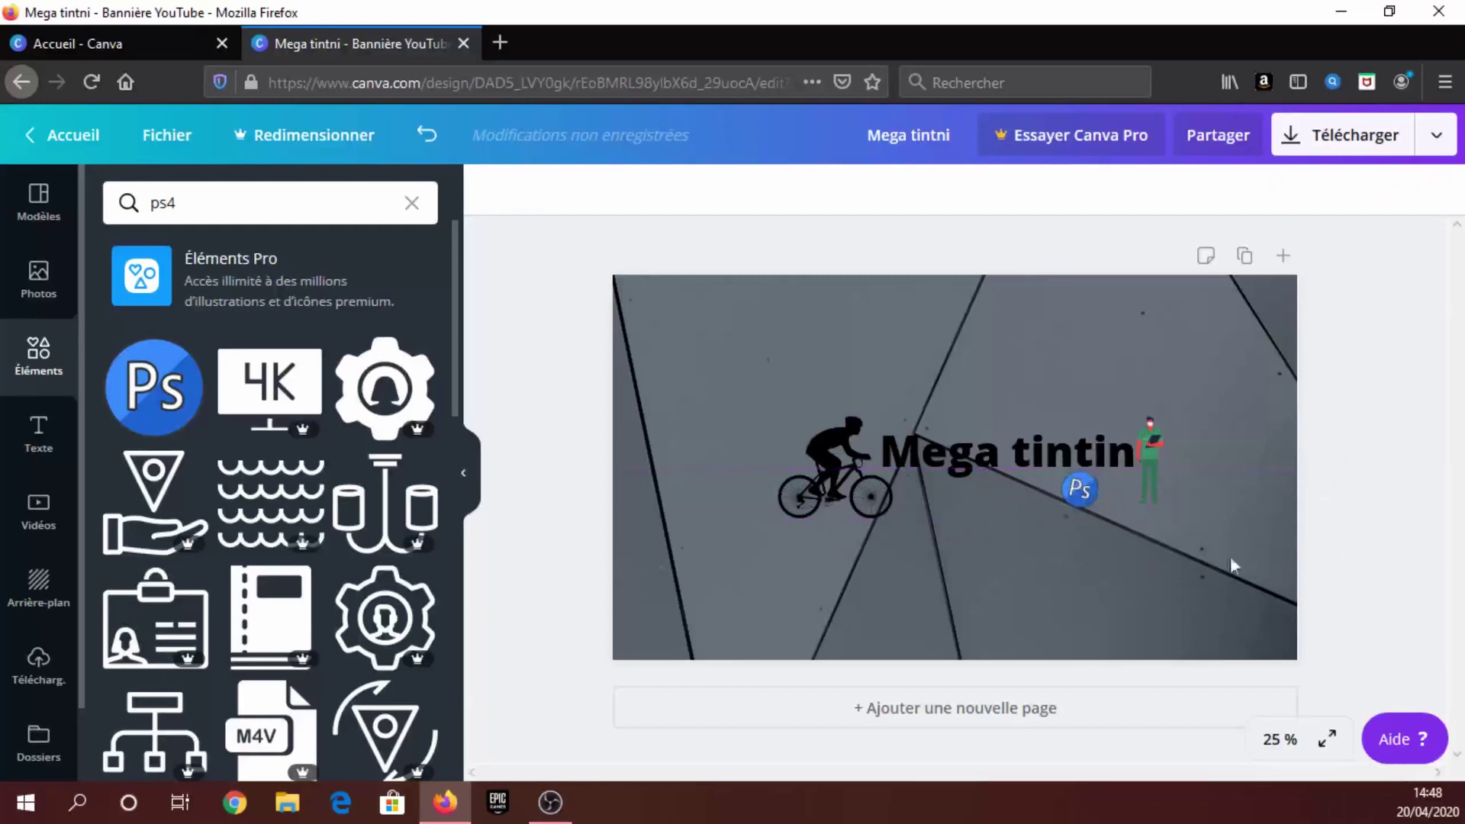
left_click(412, 204)
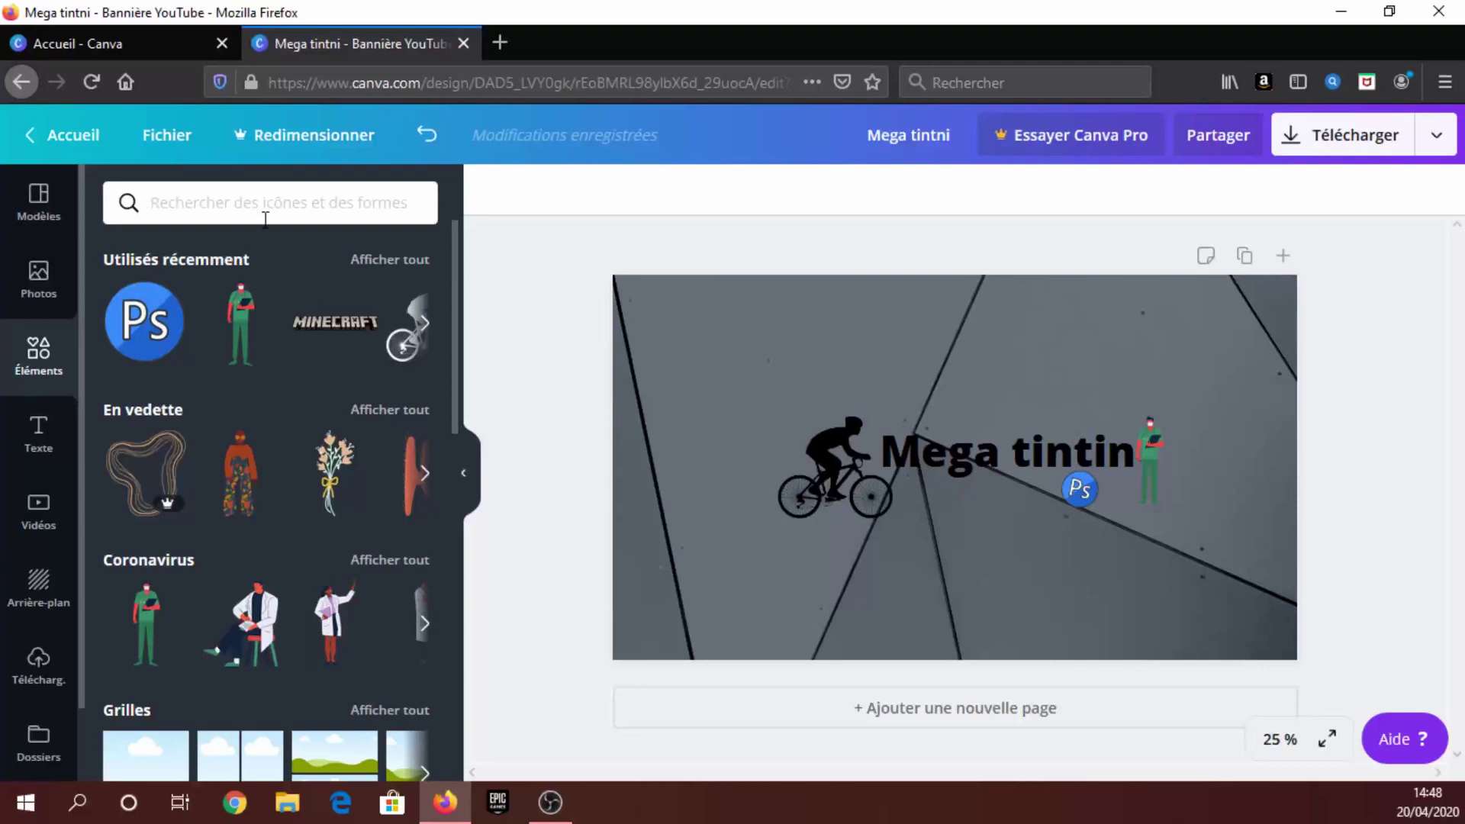
Step: Search the elements for "jeux vidéo" and examine the results for a usable free graphic
type("jeux vidéo")
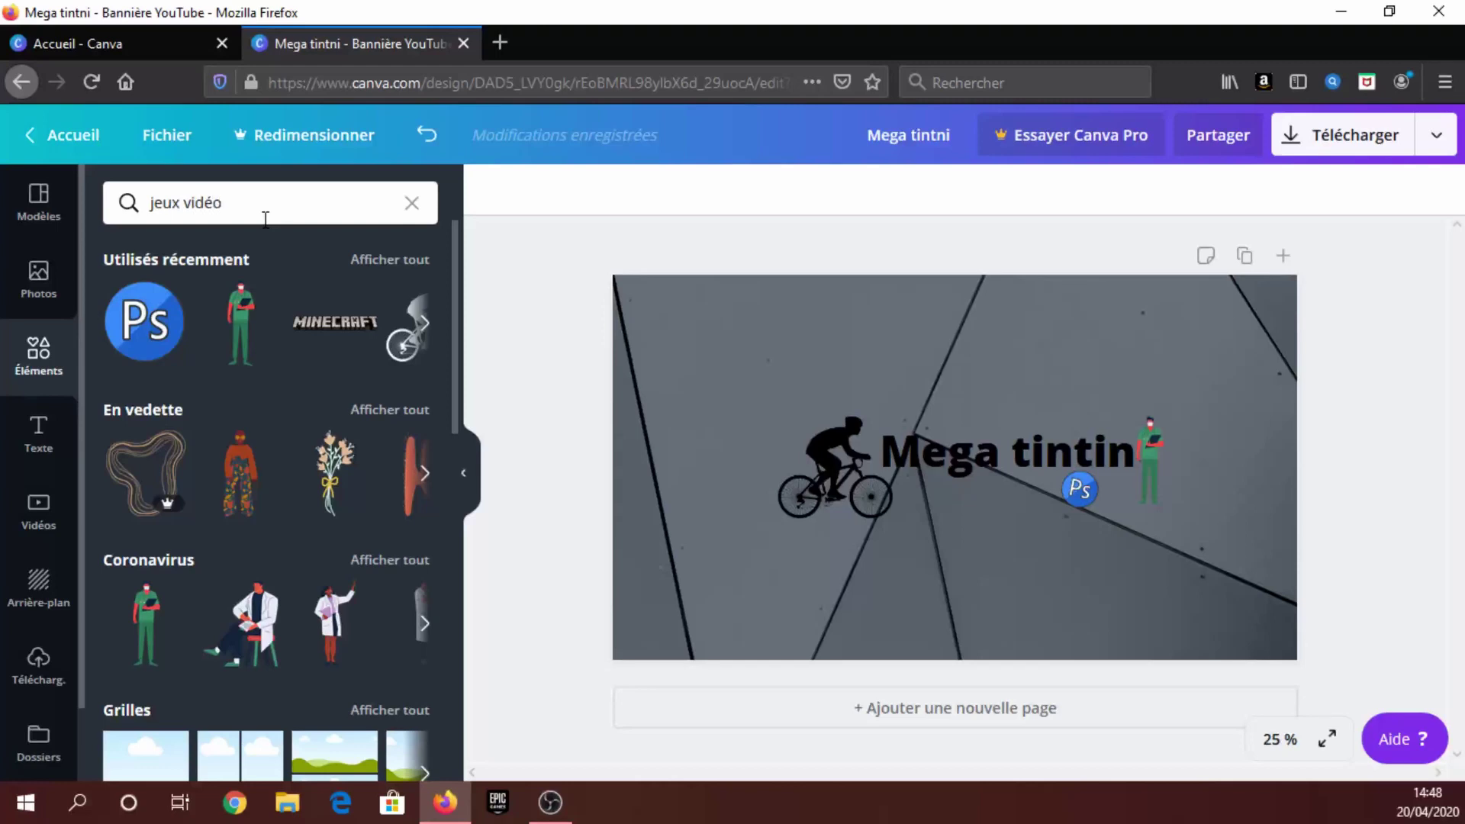
key("Return")
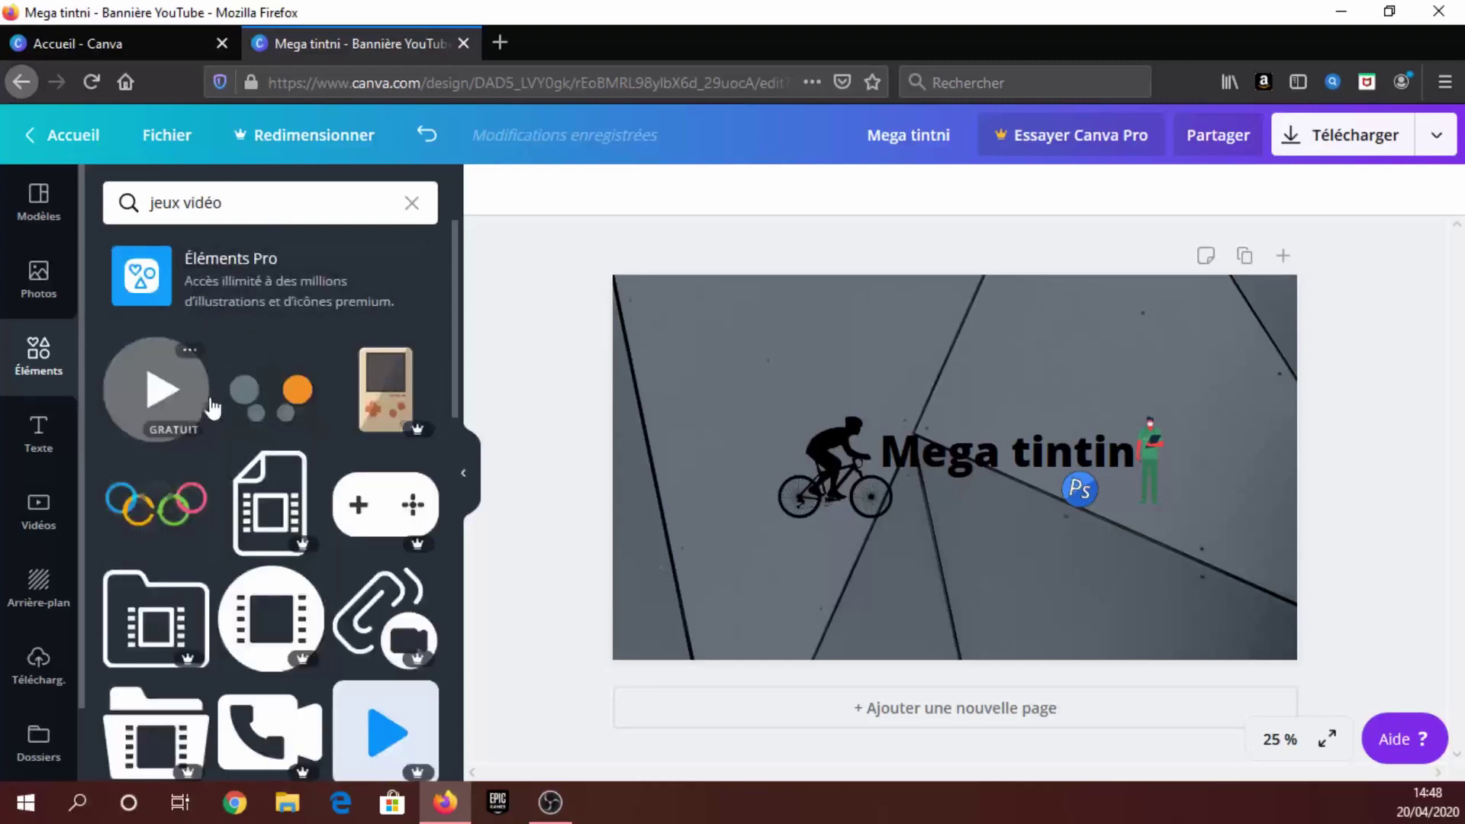
scroll(326, 671, "down", 4)
scroll(322, 652, "down", 5)
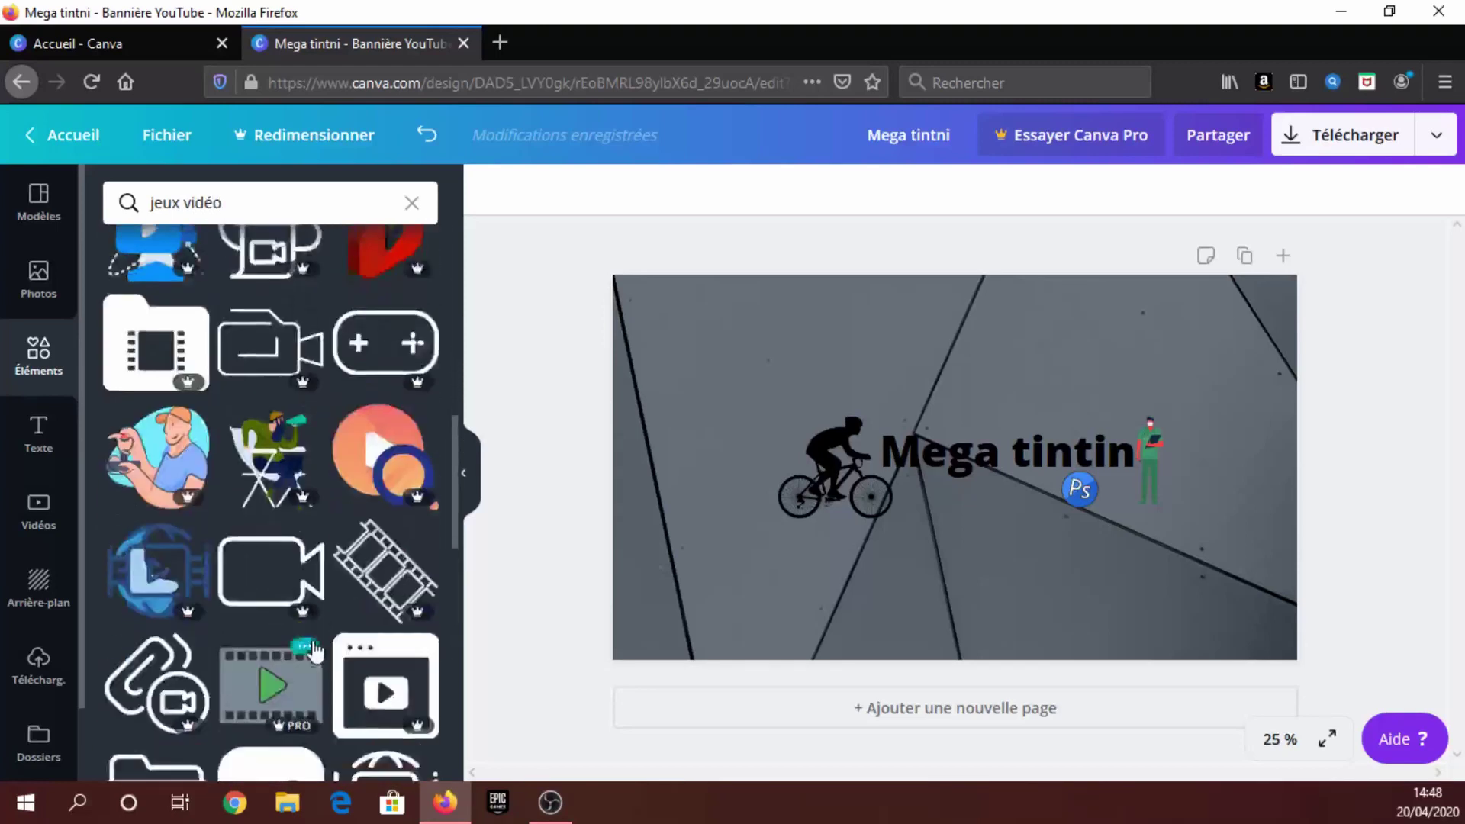
scroll(322, 652, "up", 2)
left_click(411, 203)
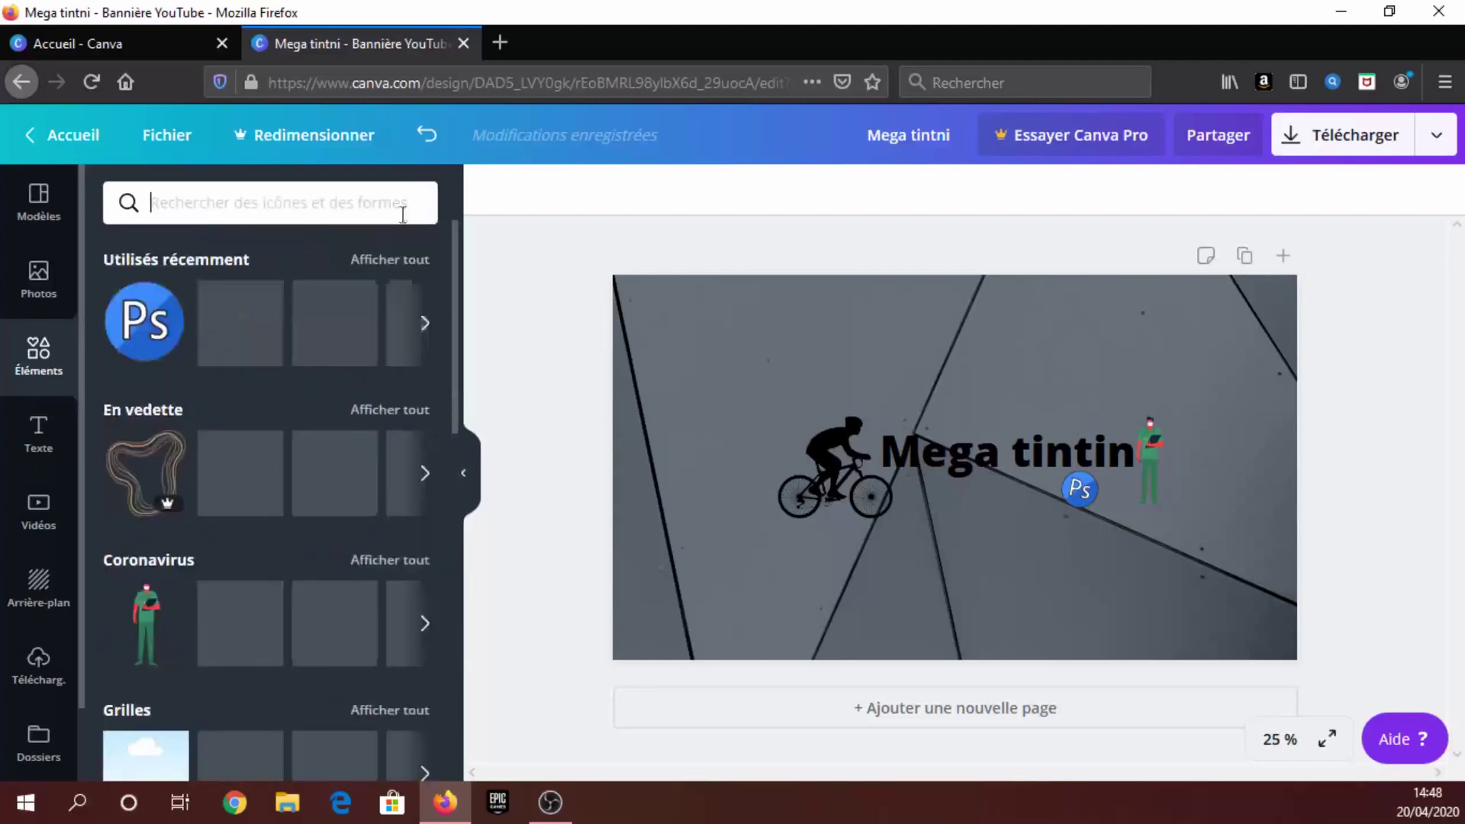
type("yotuube")
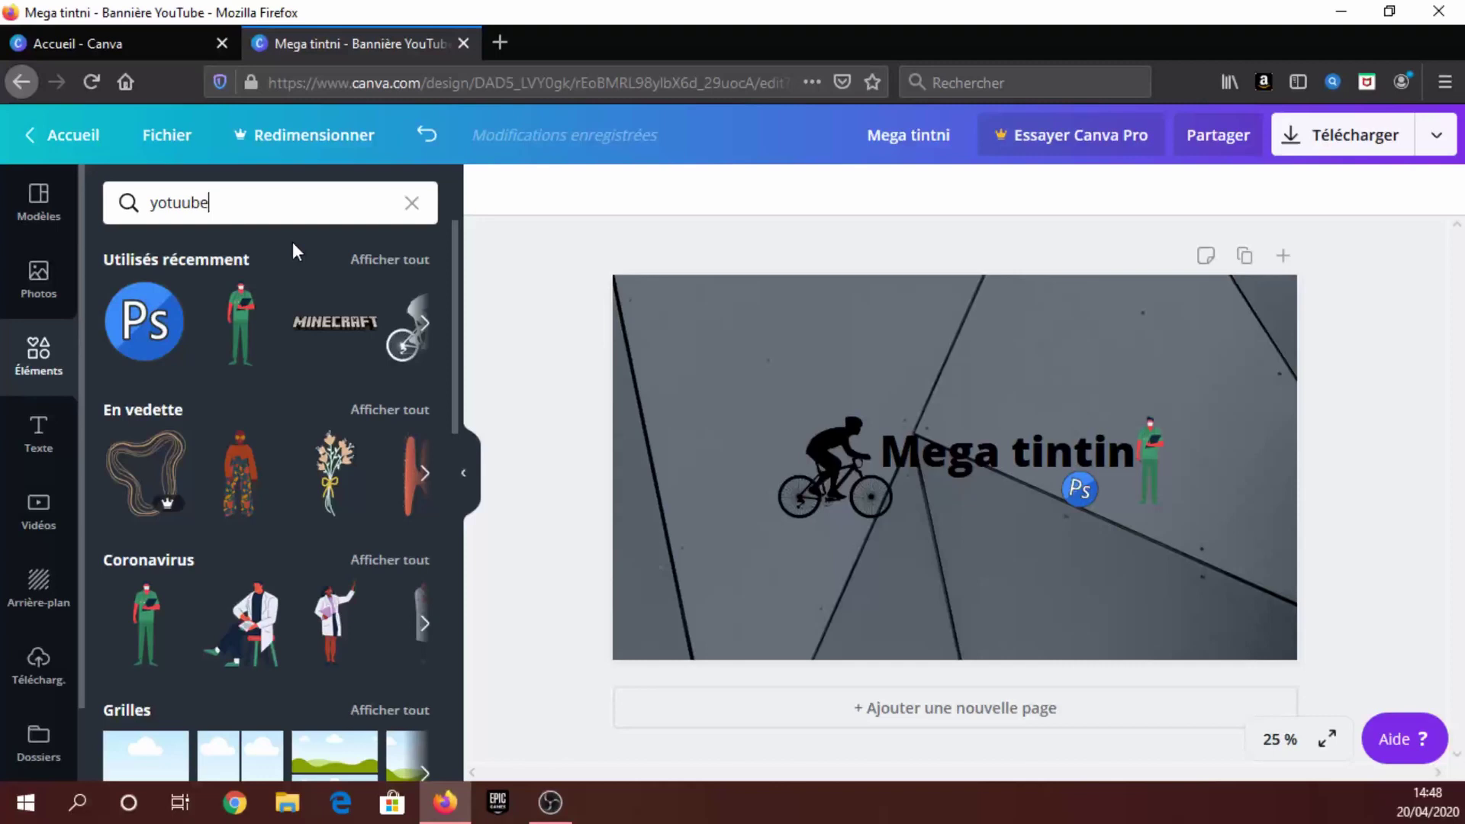
key("Return")
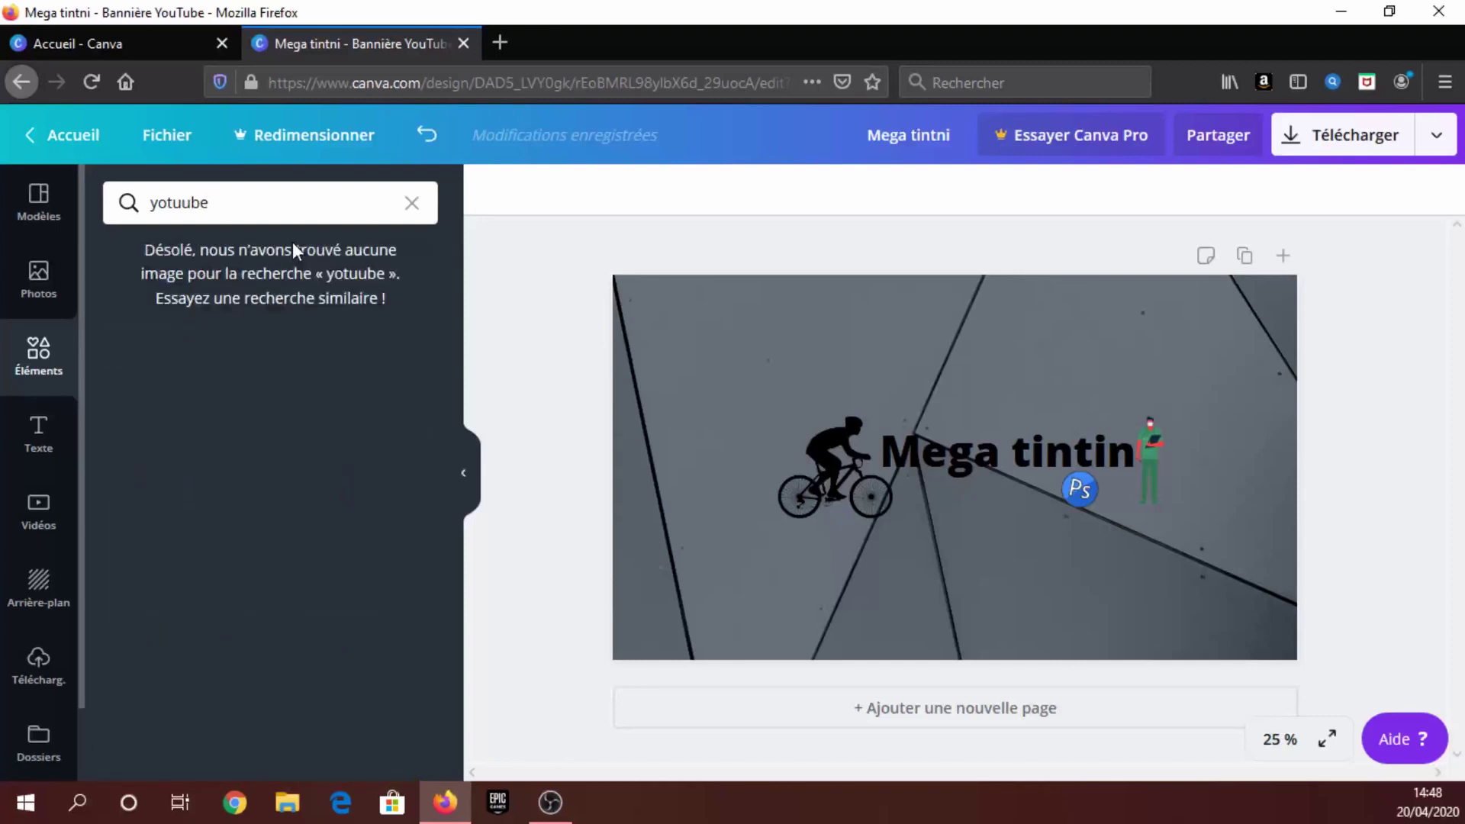
left_click(411, 203)
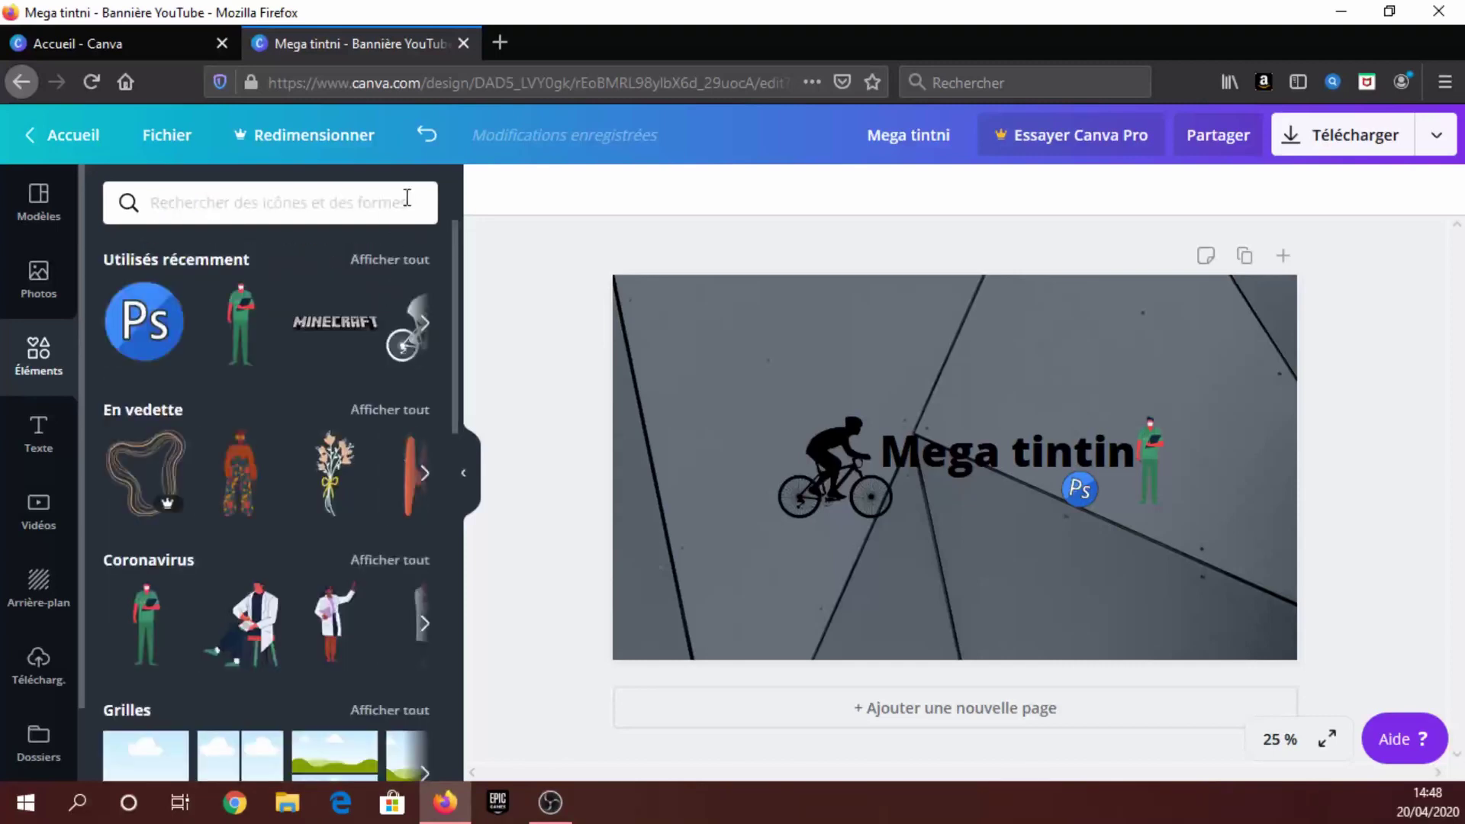
Step: Search the elements for "youtube", add the free YouTube logo with wordmark, and place it, scaled down, under the start of the title
type("youtube")
key("Return")
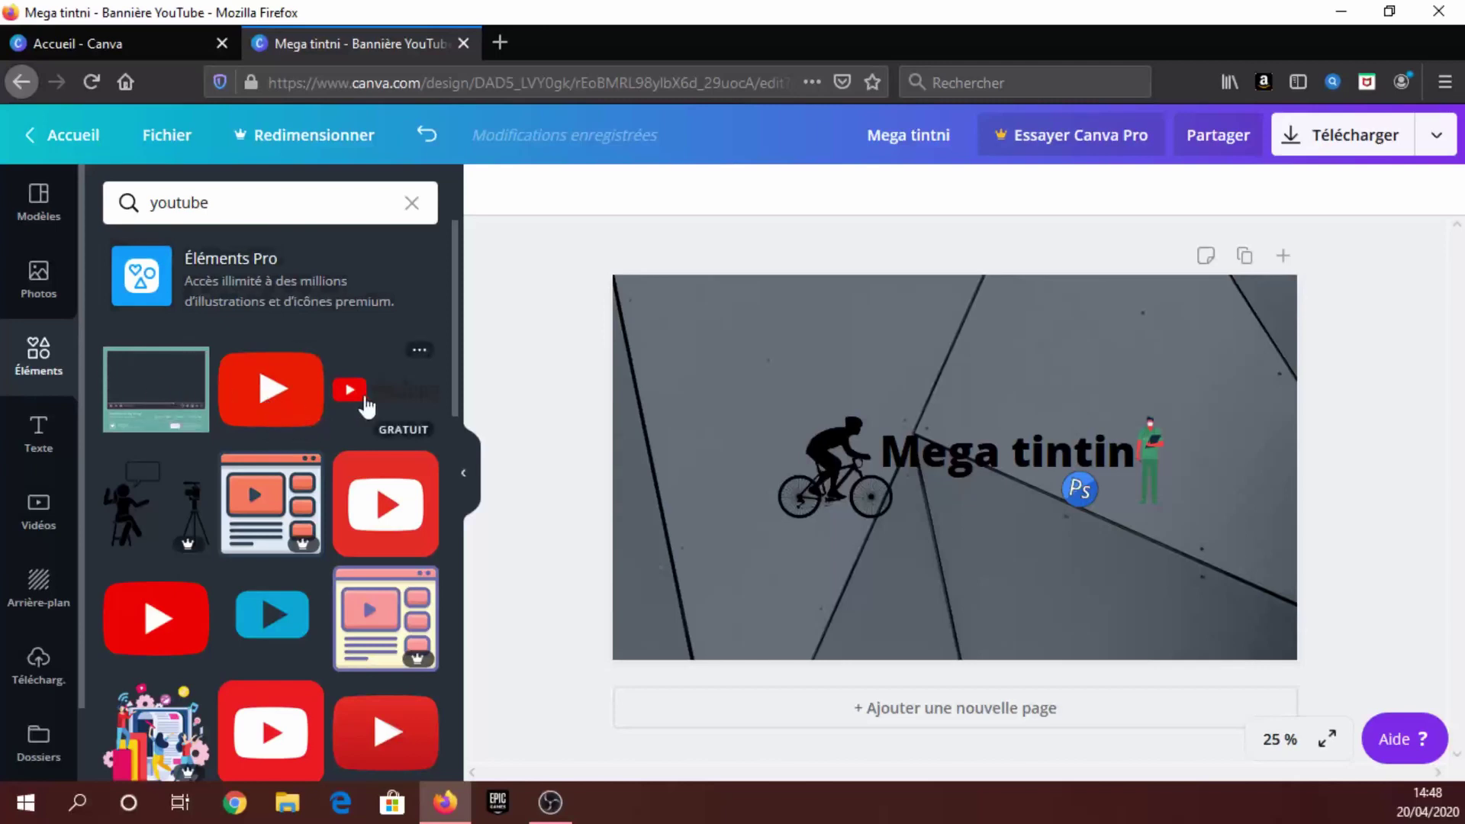
left_click(361, 395)
left_click_drag(1087, 500, 933, 463)
left_click_drag(835, 457, 934, 501)
left_click(1394, 663)
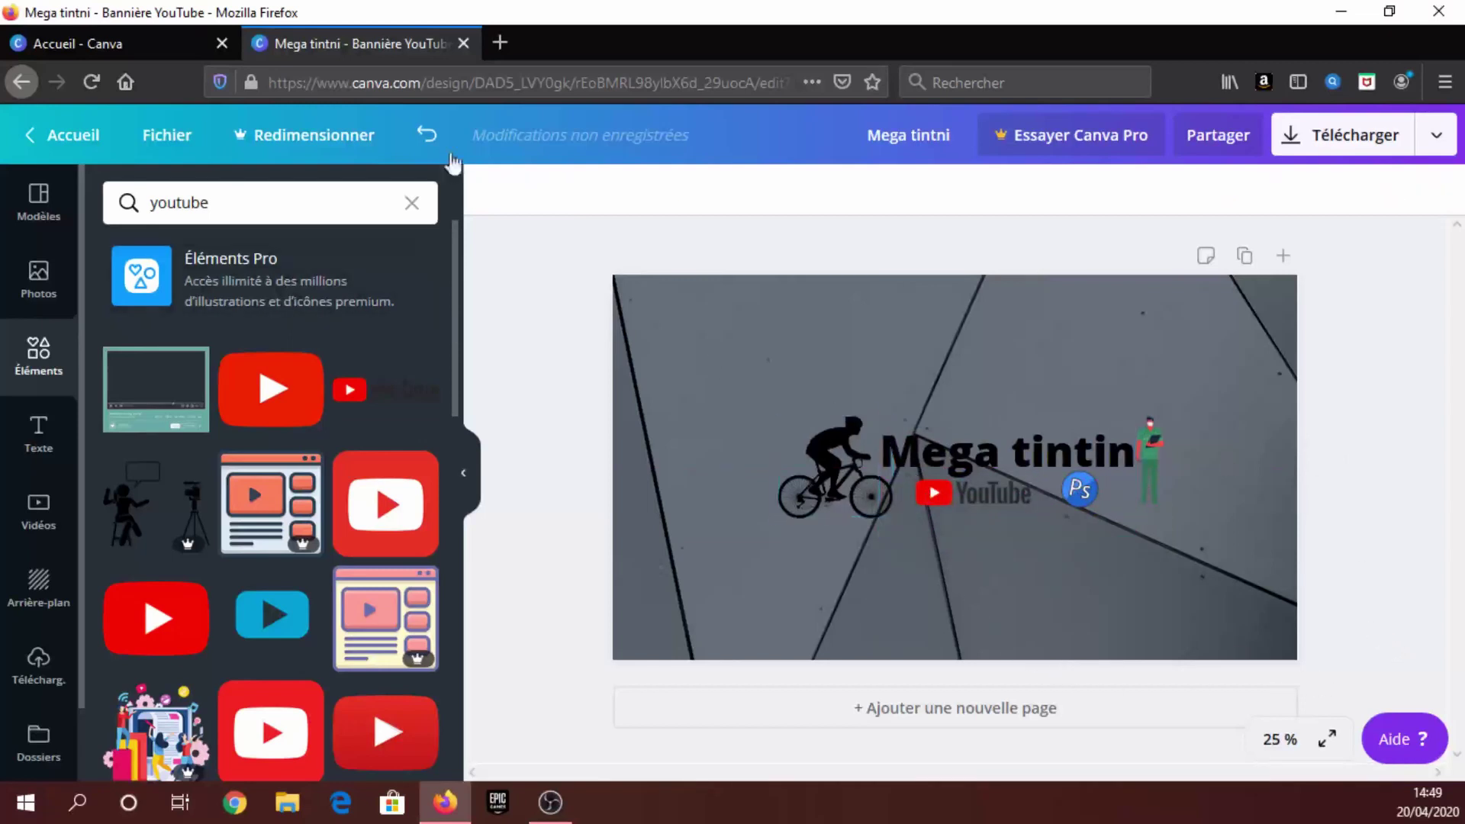
Step: Open the Google home page in a new browser tab by way of a Bing search for "google"
left_click(499, 42)
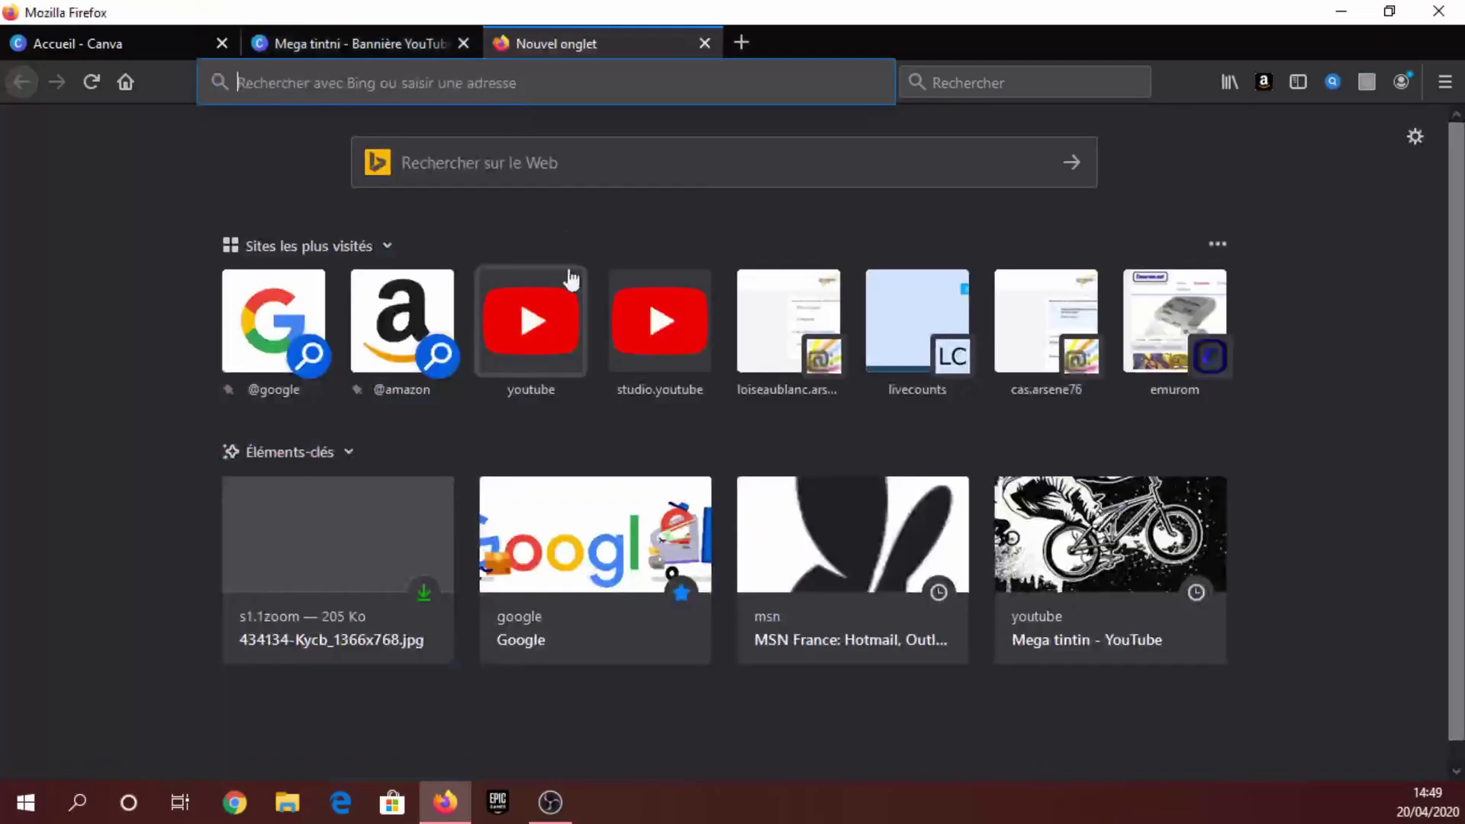
type("google")
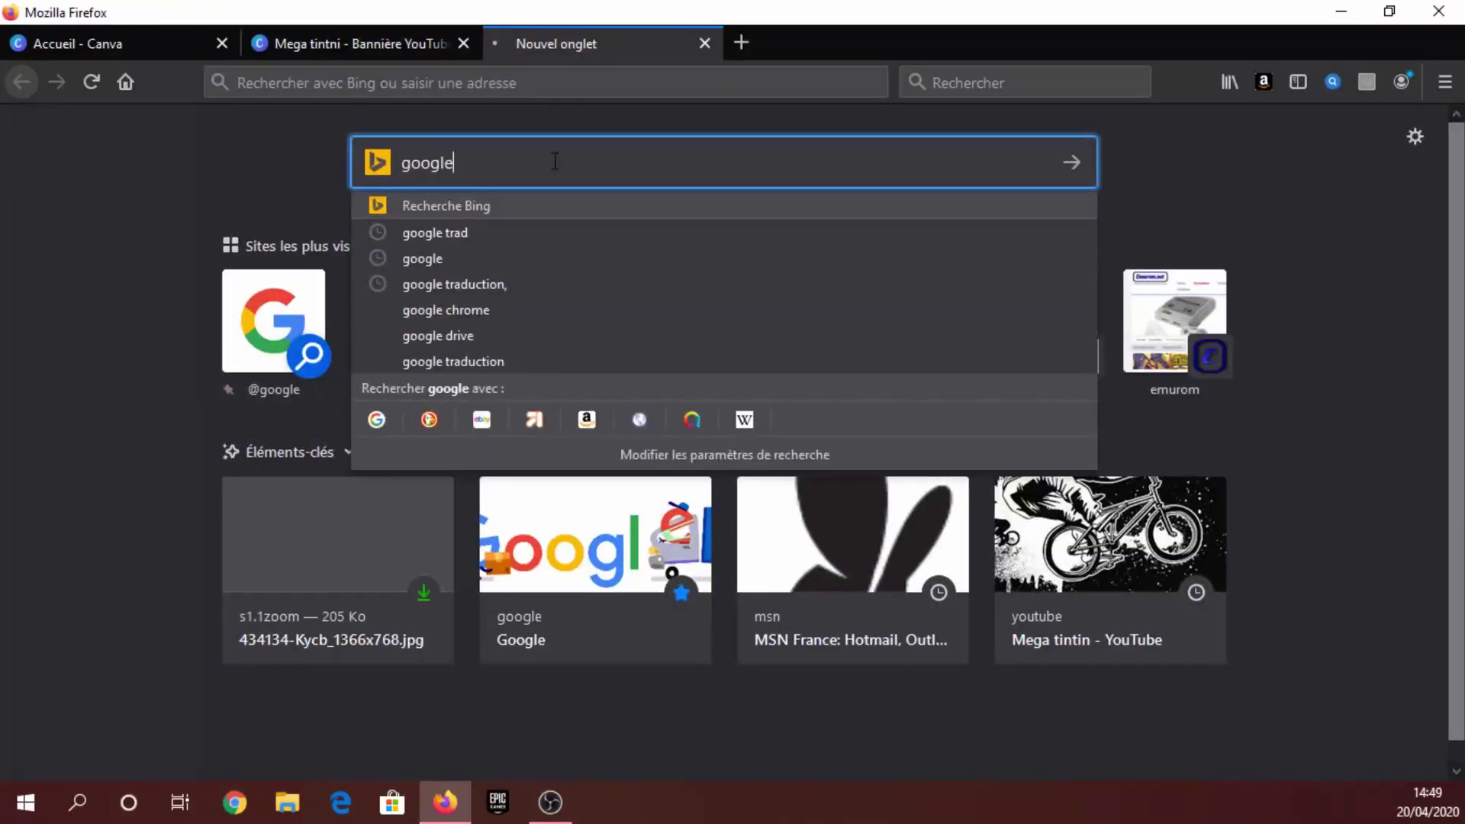
key("Return")
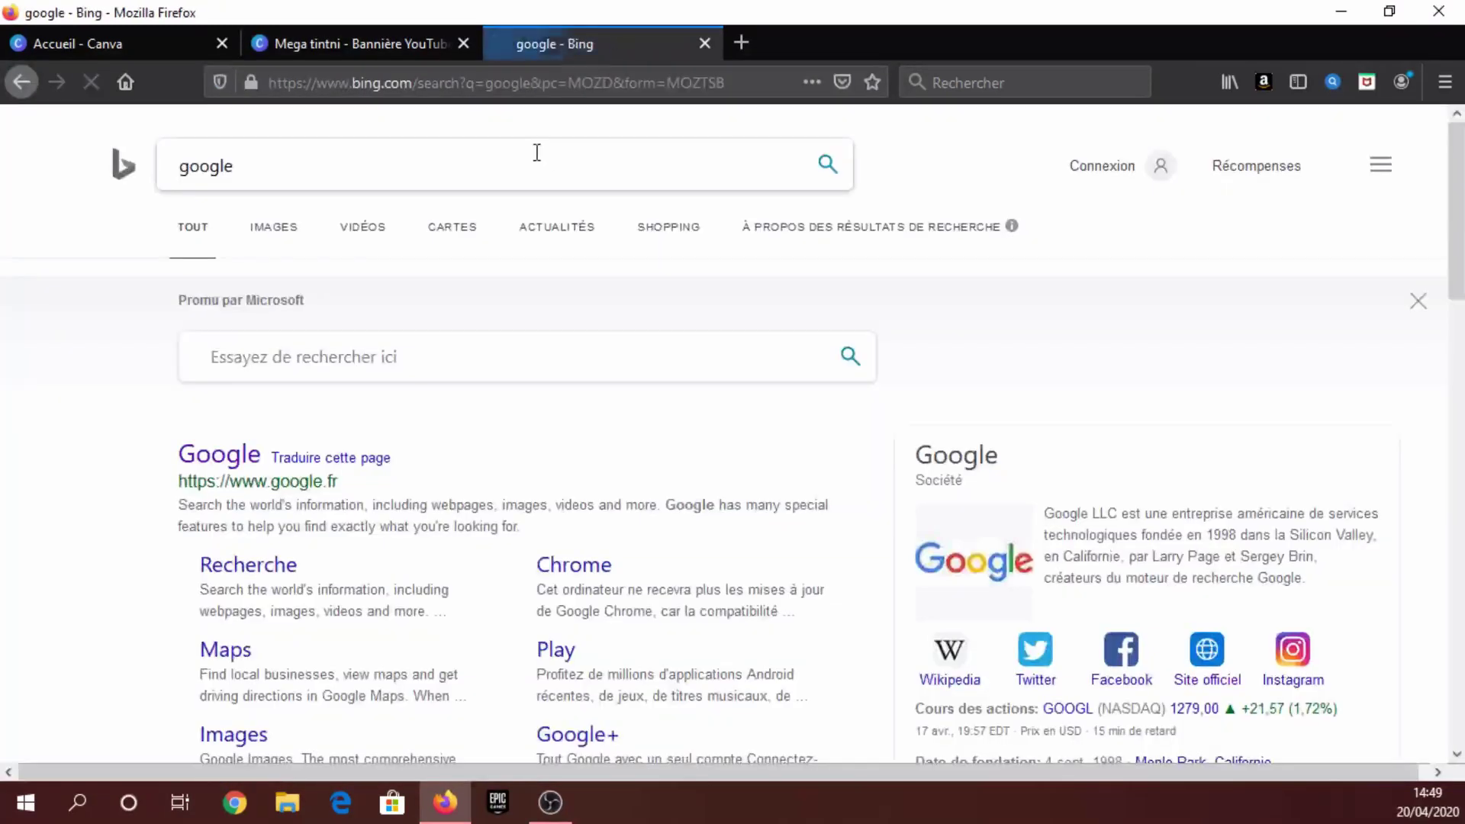
left_click(219, 456)
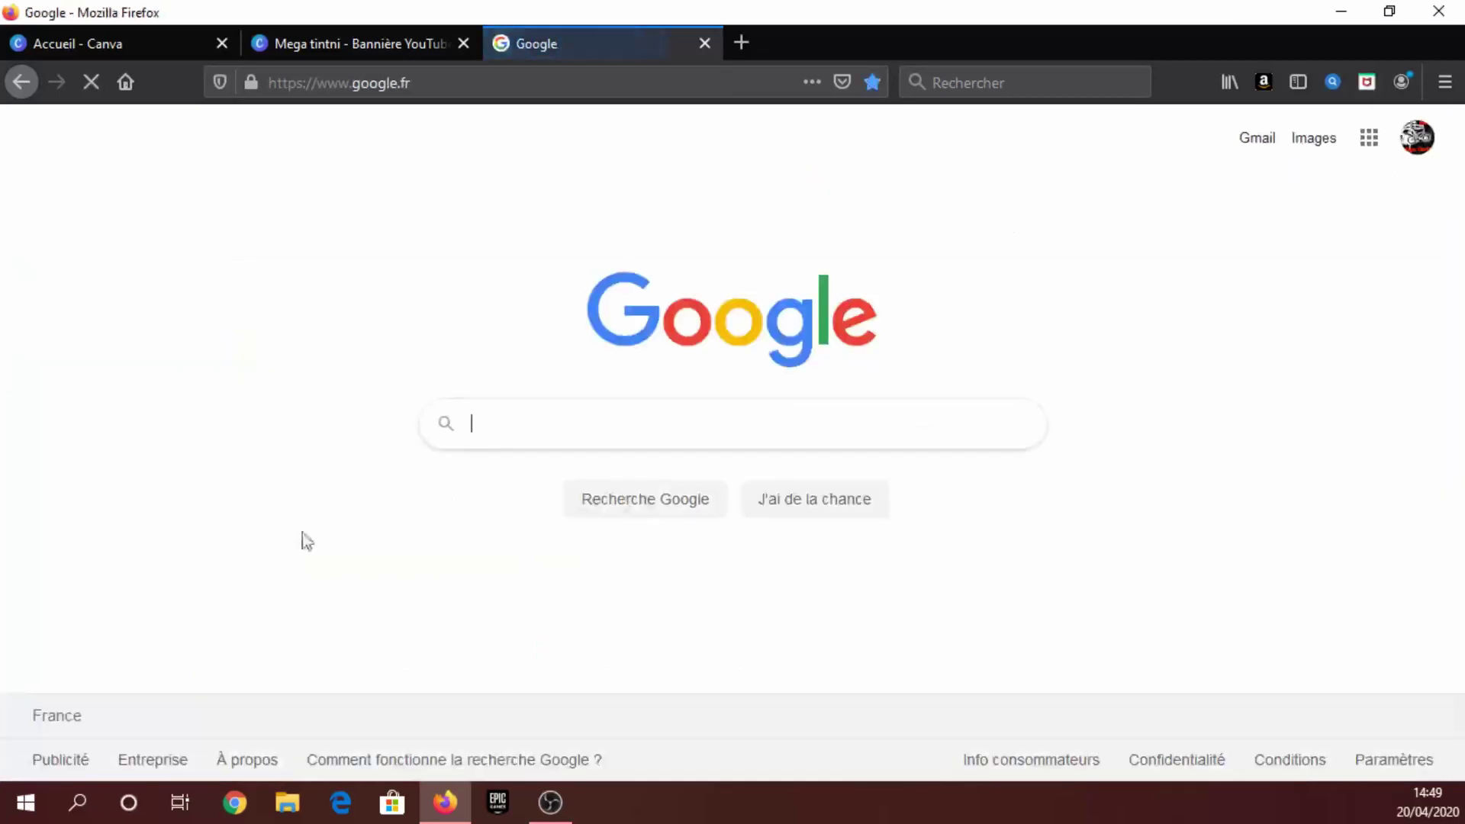
Step: Search Google for "minecraft personage png" and show the image results
left_click(538, 424)
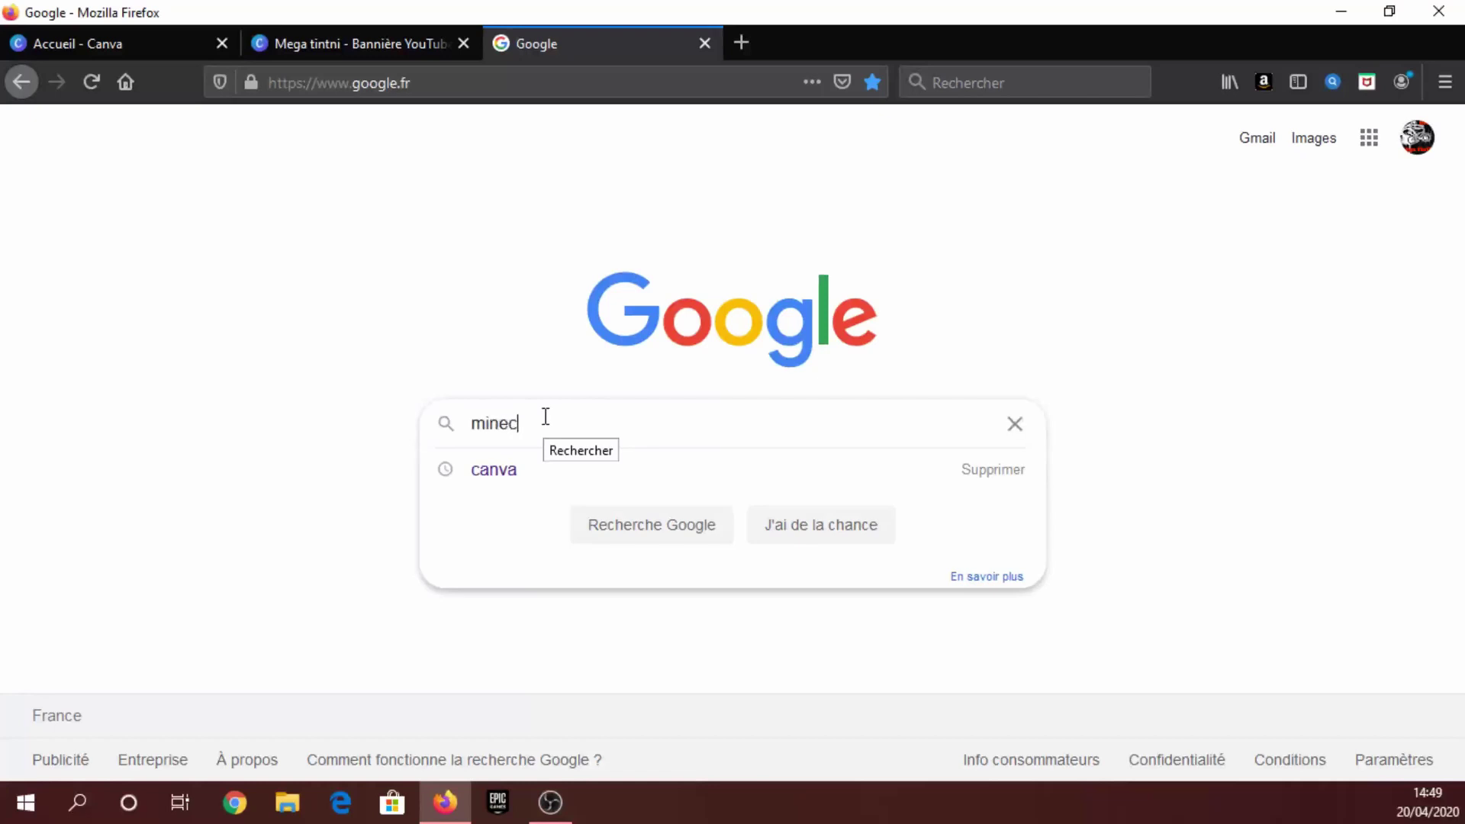
type("personage png")
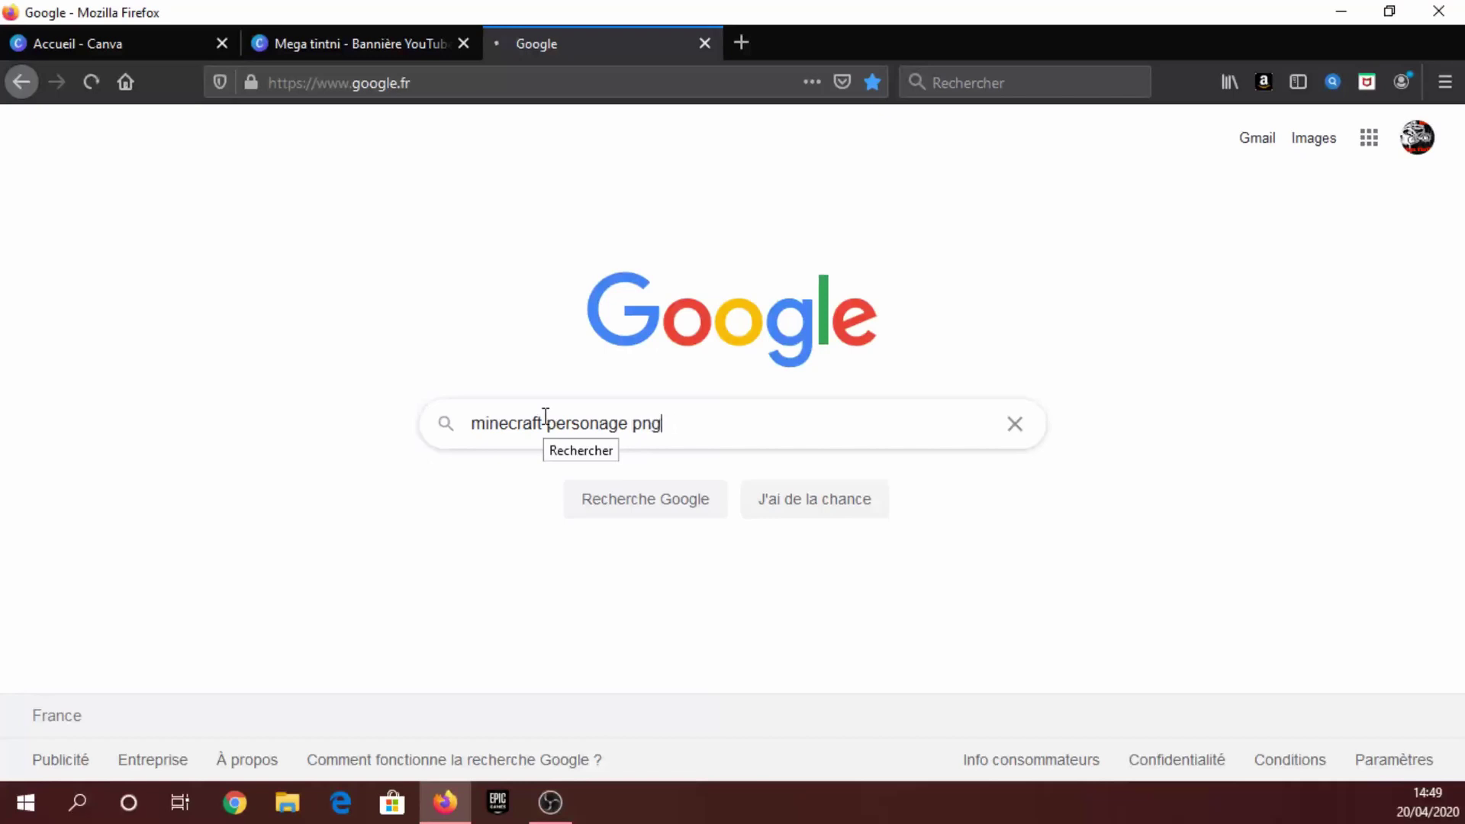
key("Return")
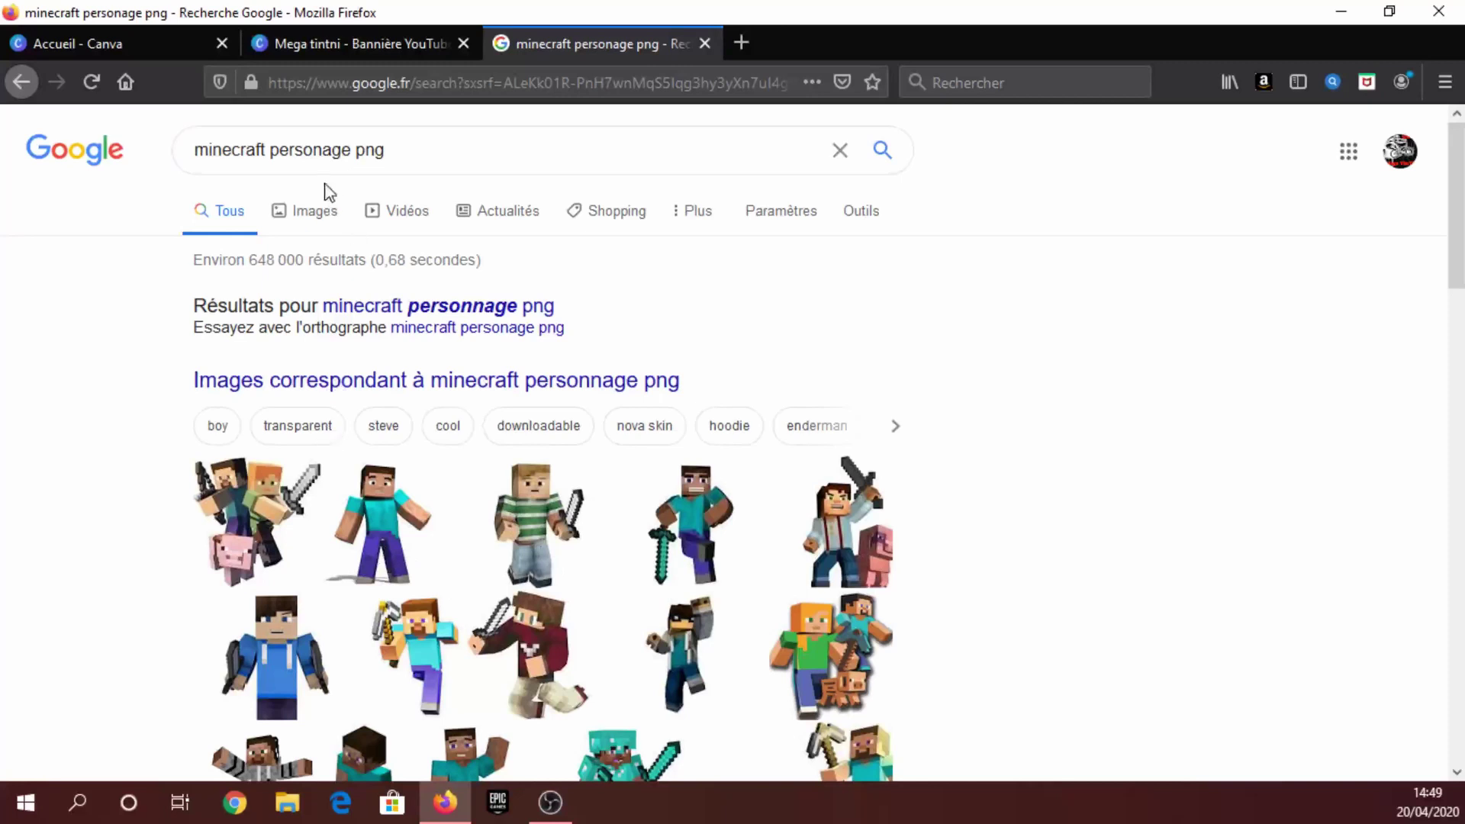
left_click(310, 211)
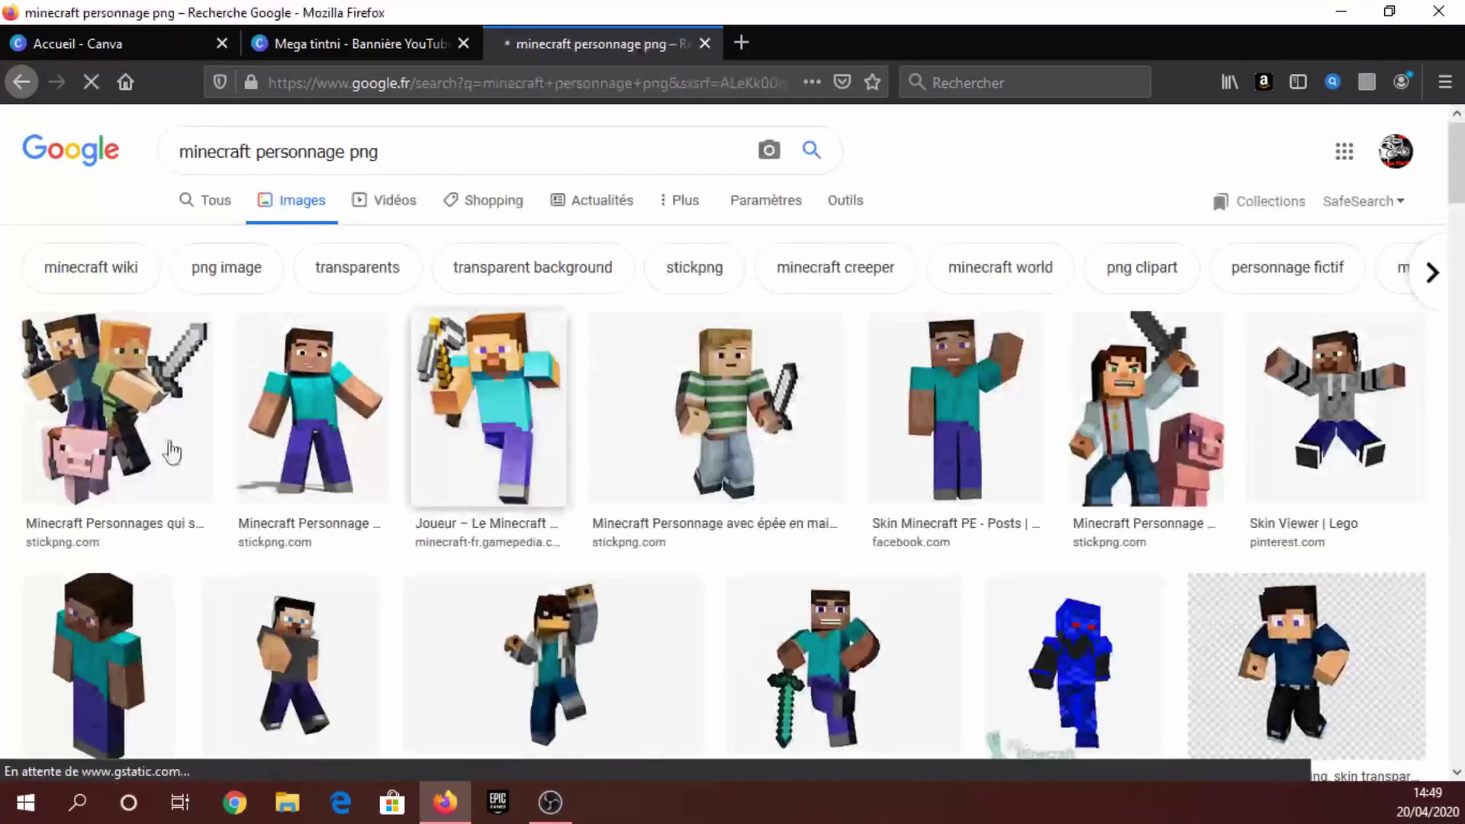
Step: Open the Minecraft character in a grey hoodie with outstretched arms from the image results and save the picture to the computer
scroll(916, 469, "down", 3)
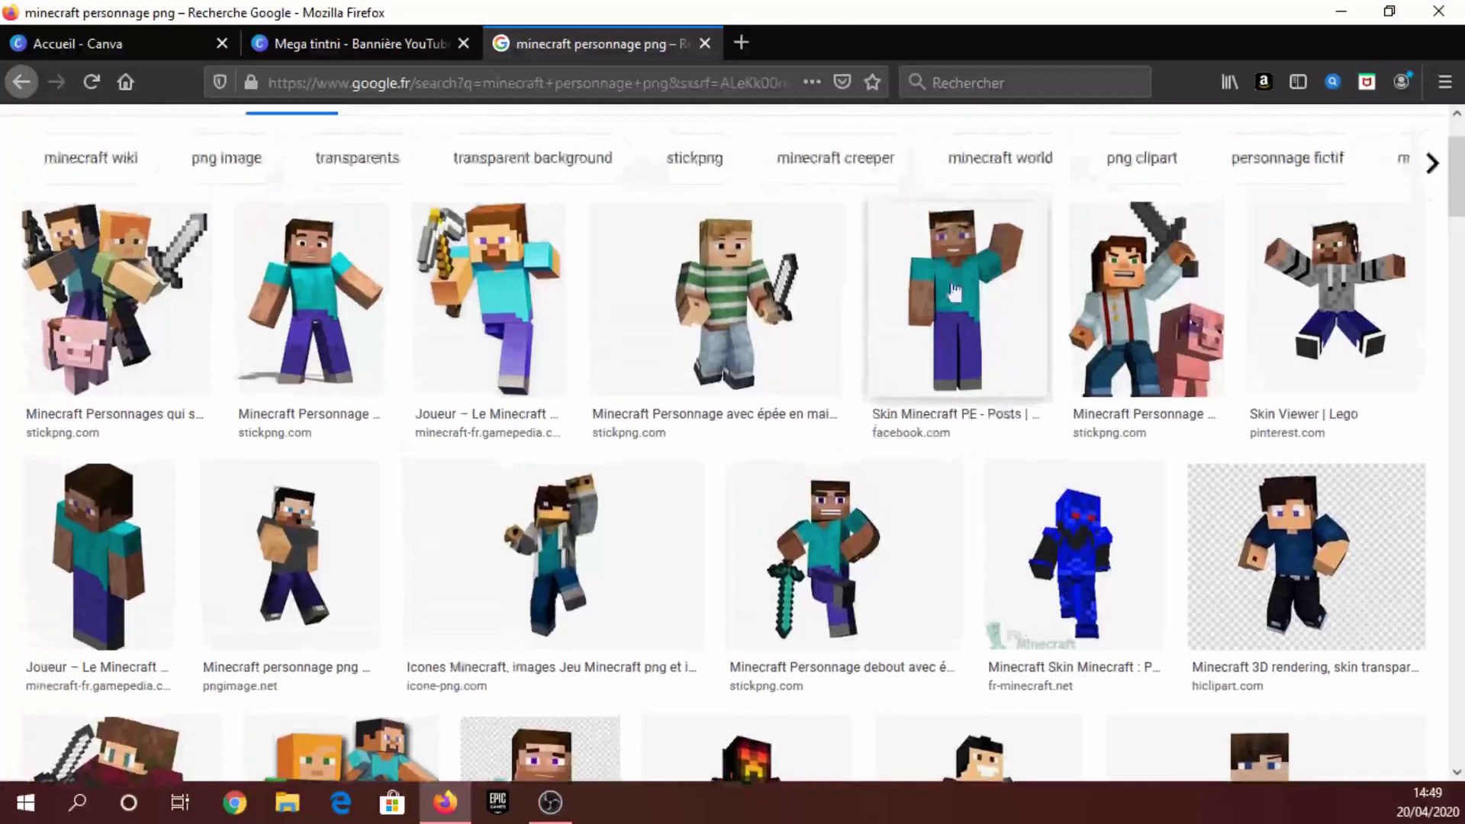
left_click(939, 307)
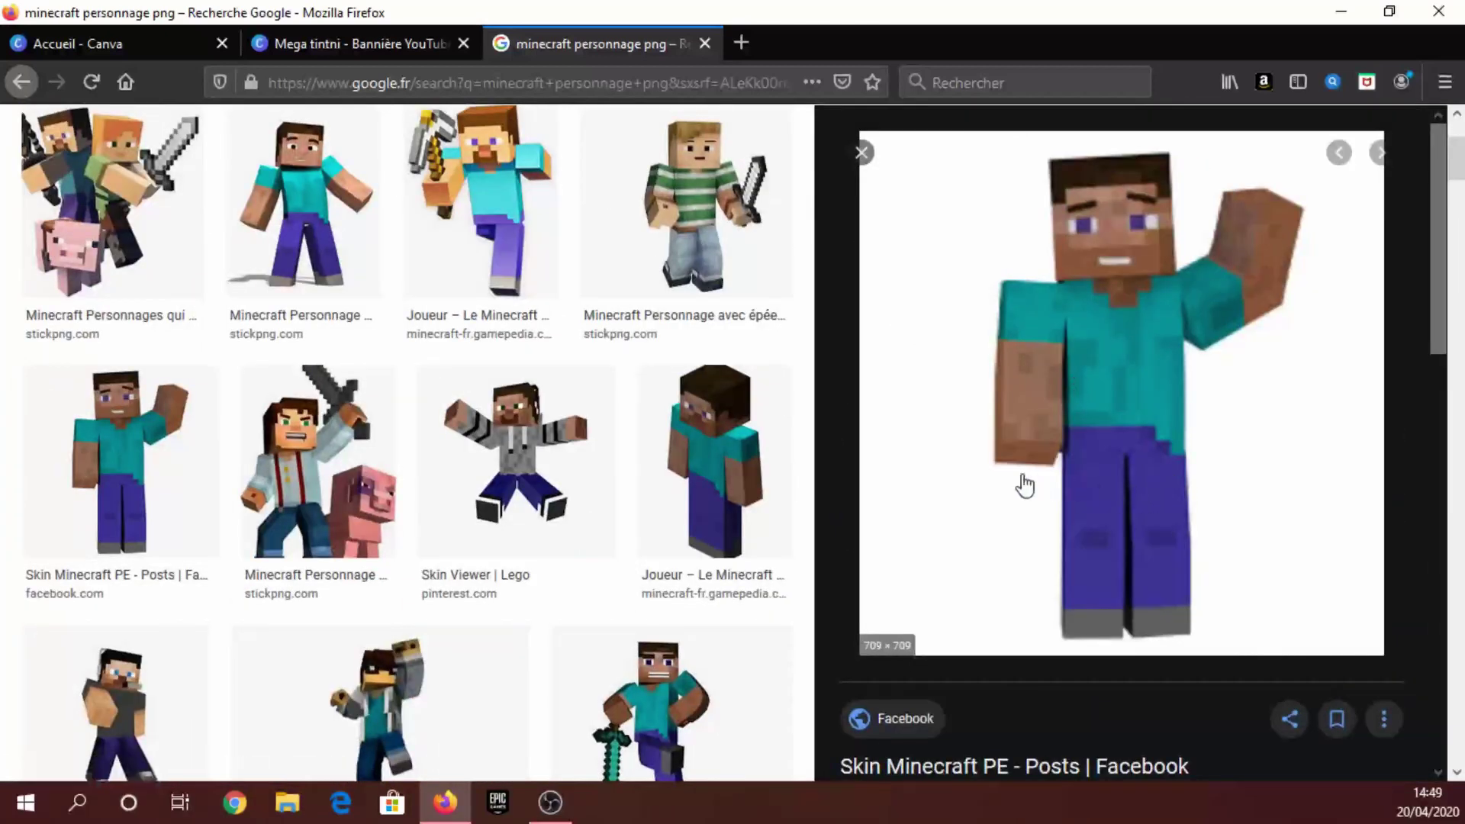
left_click(444, 445)
right_click(1119, 418)
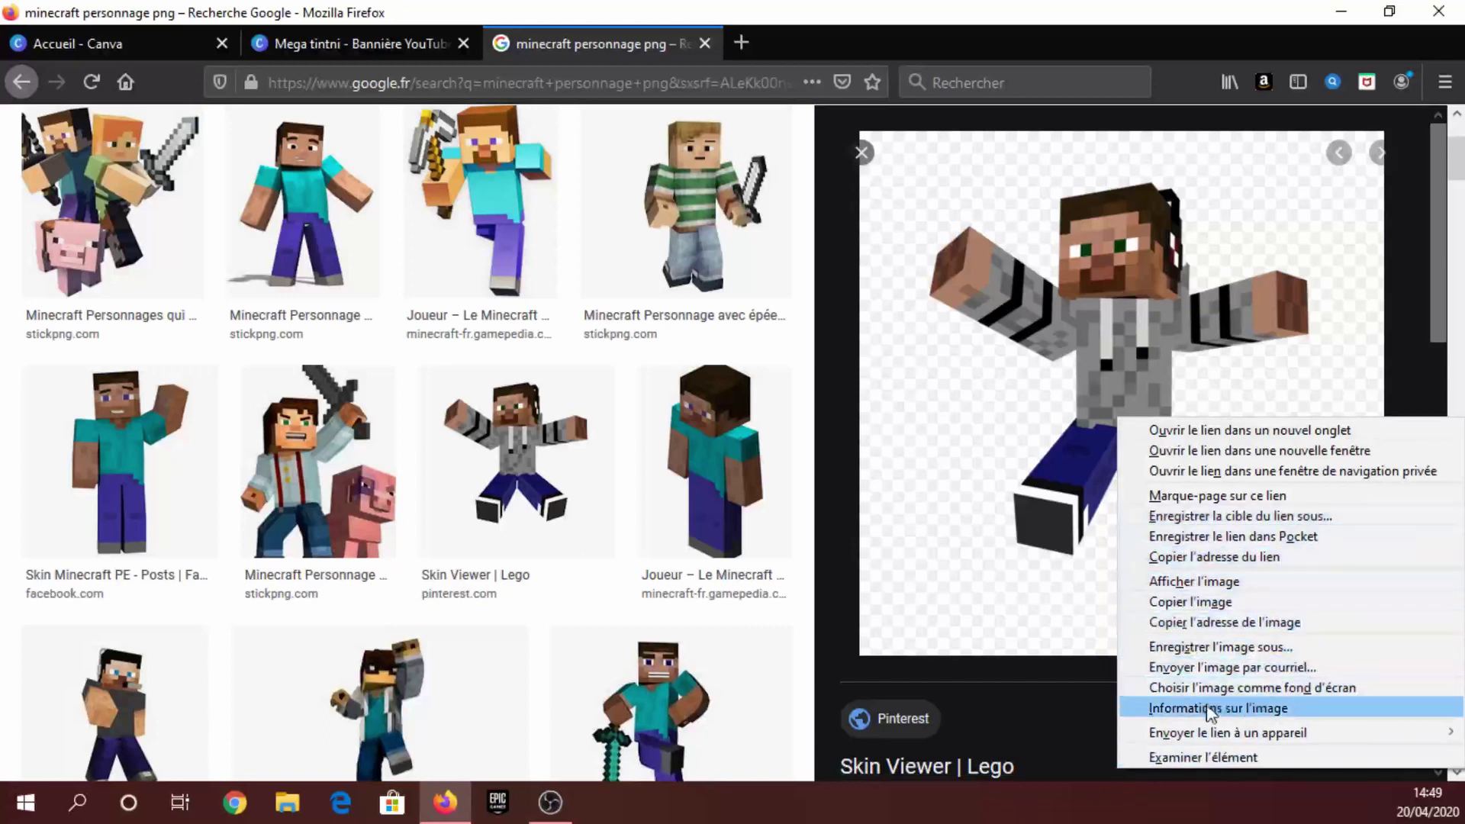
left_click(1206, 649)
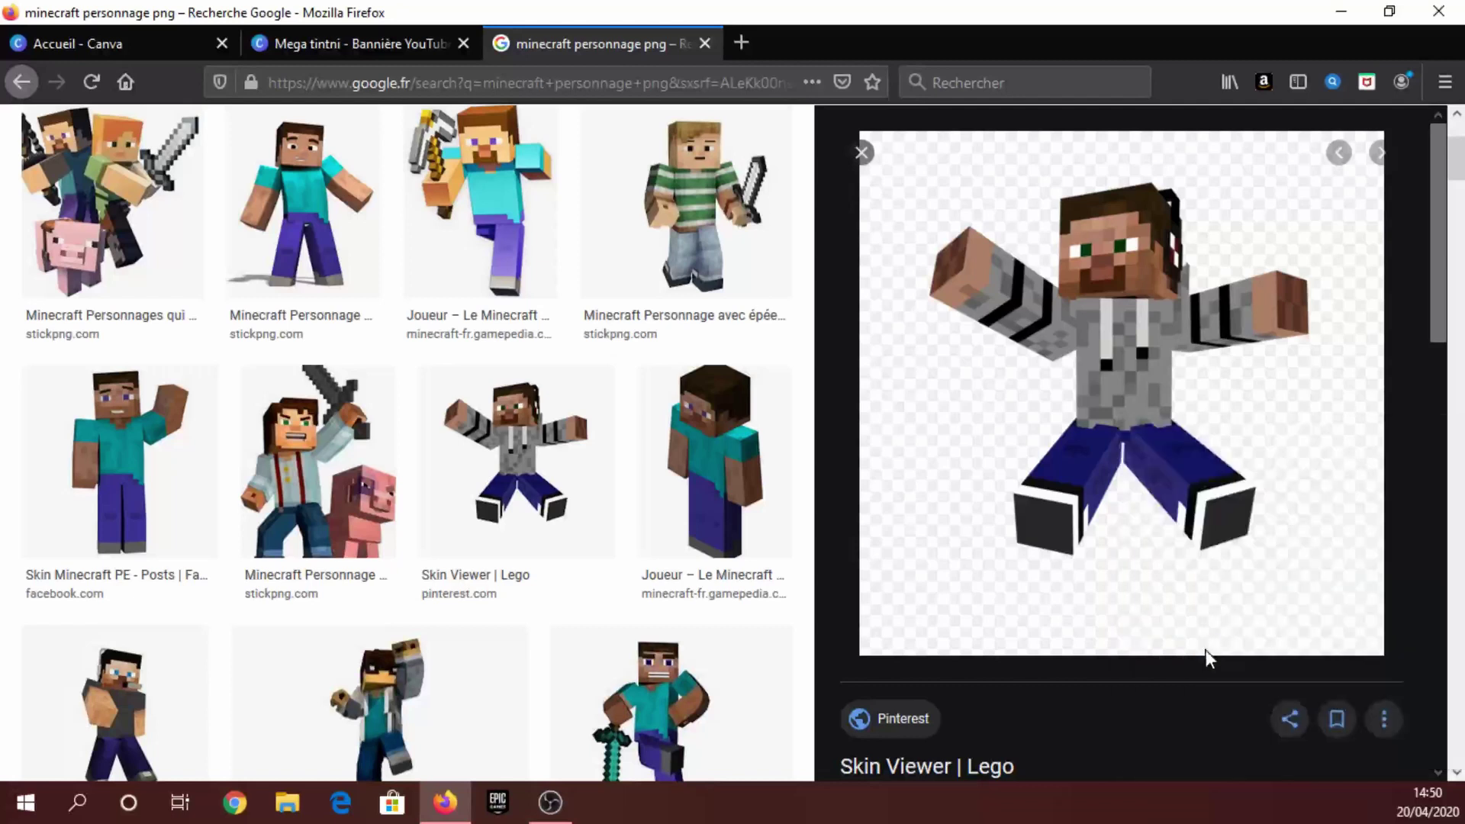
Step: Switch back to the Canva banner, upload the saved Minecraft character image, and add it to the banner below the title
left_click(346, 34)
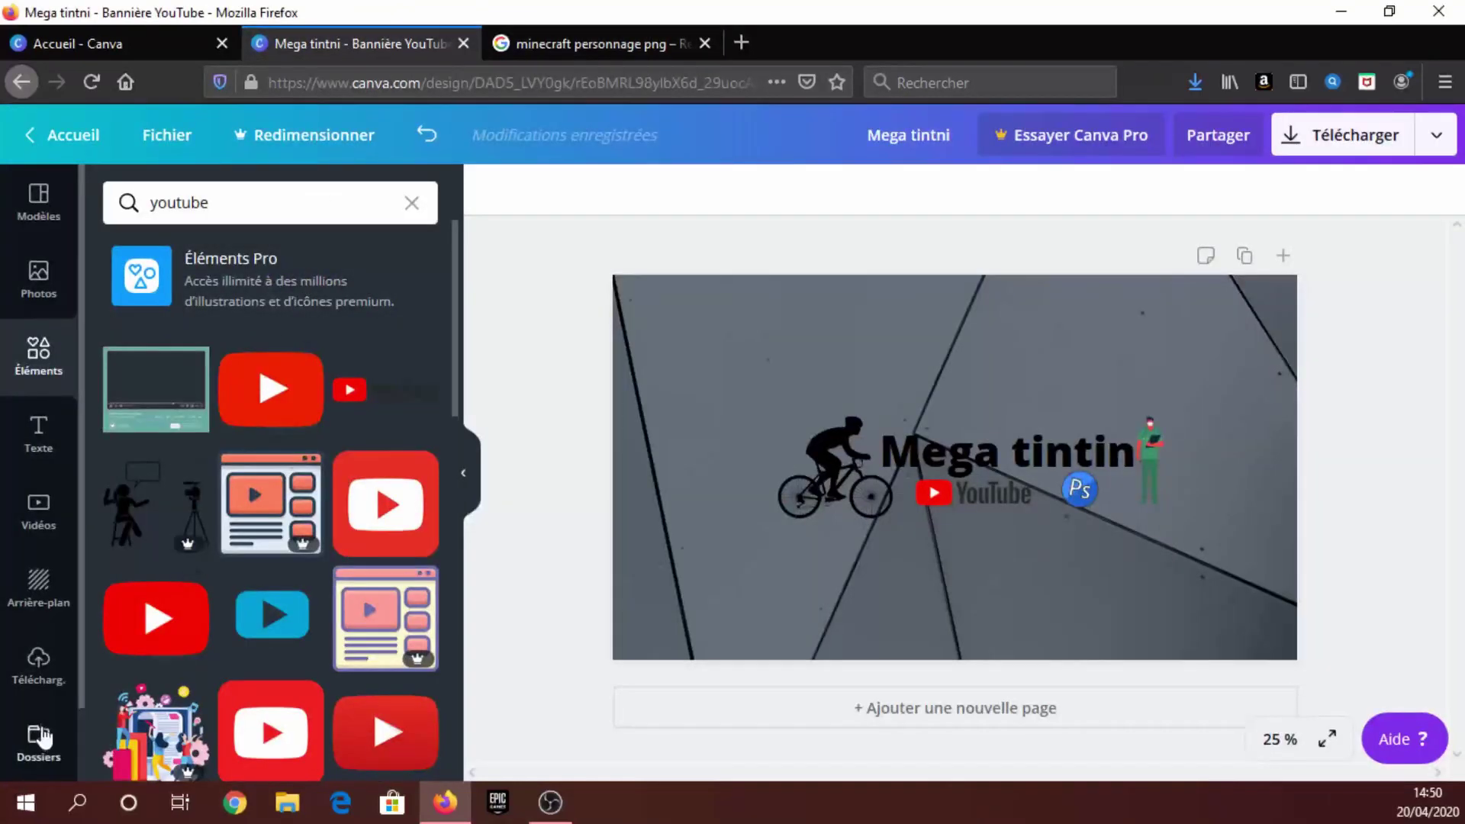
left_click(38, 662)
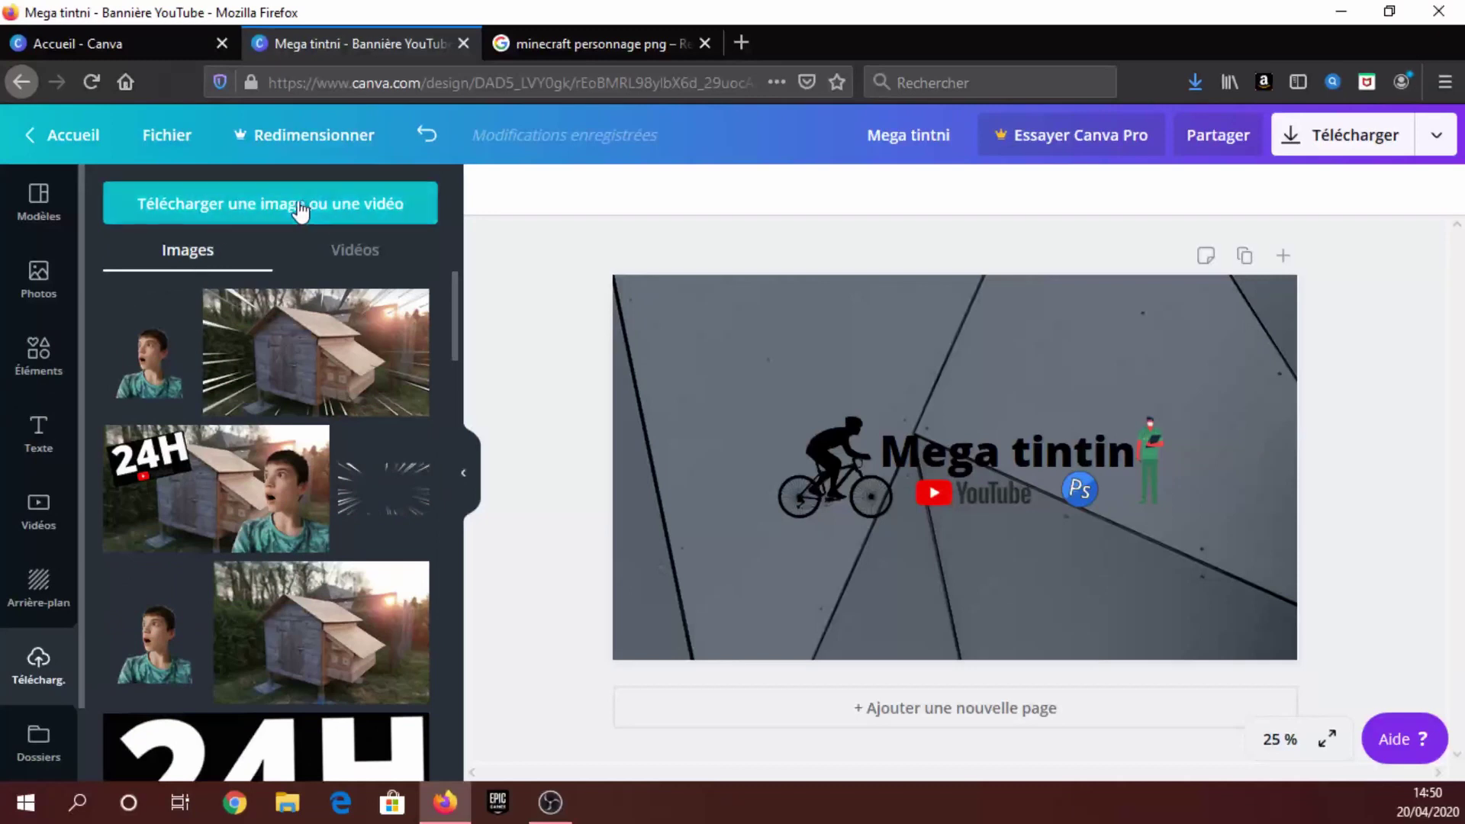
key("ctrl+v")
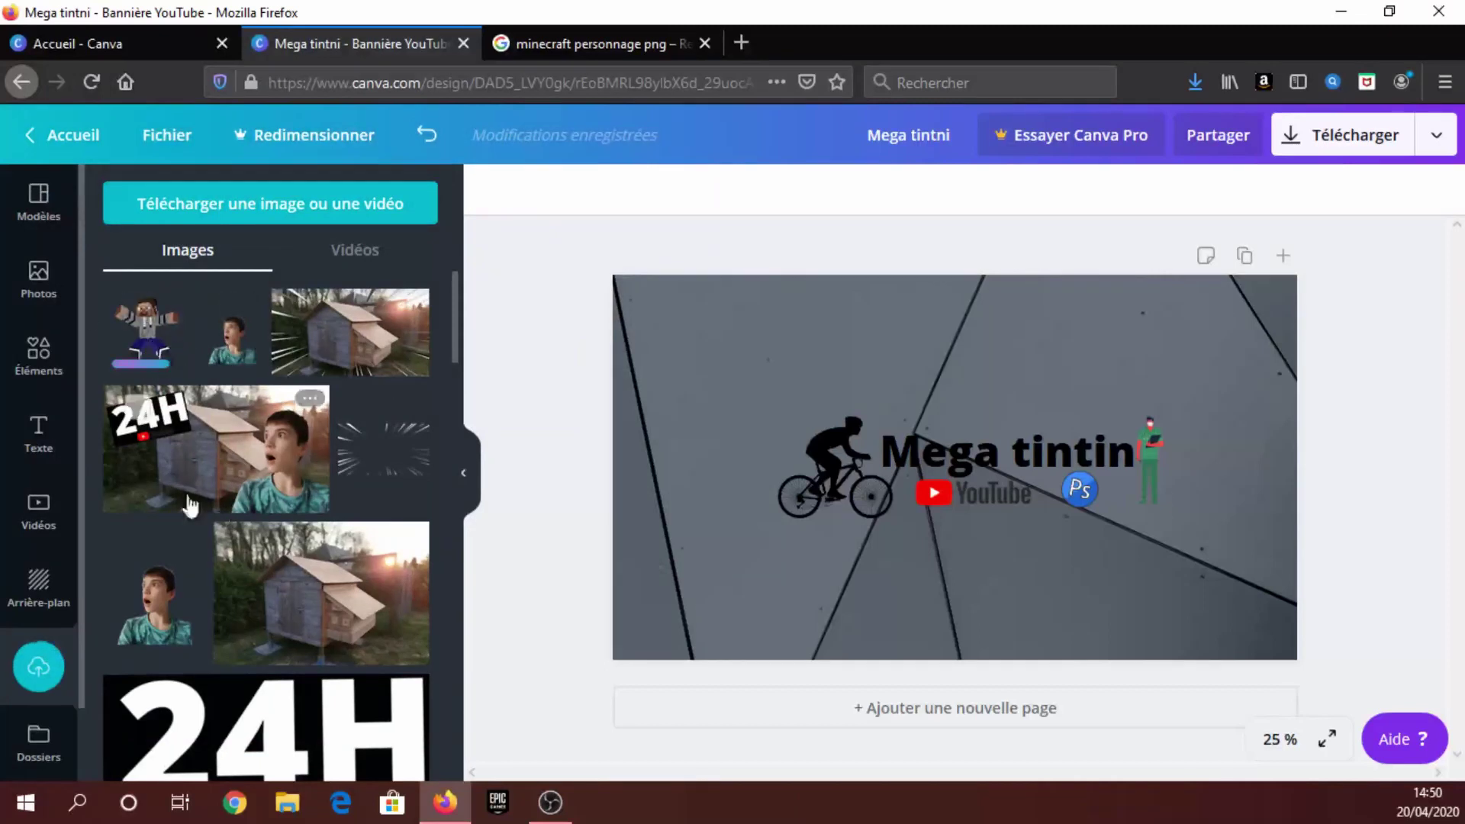
left_click(157, 367)
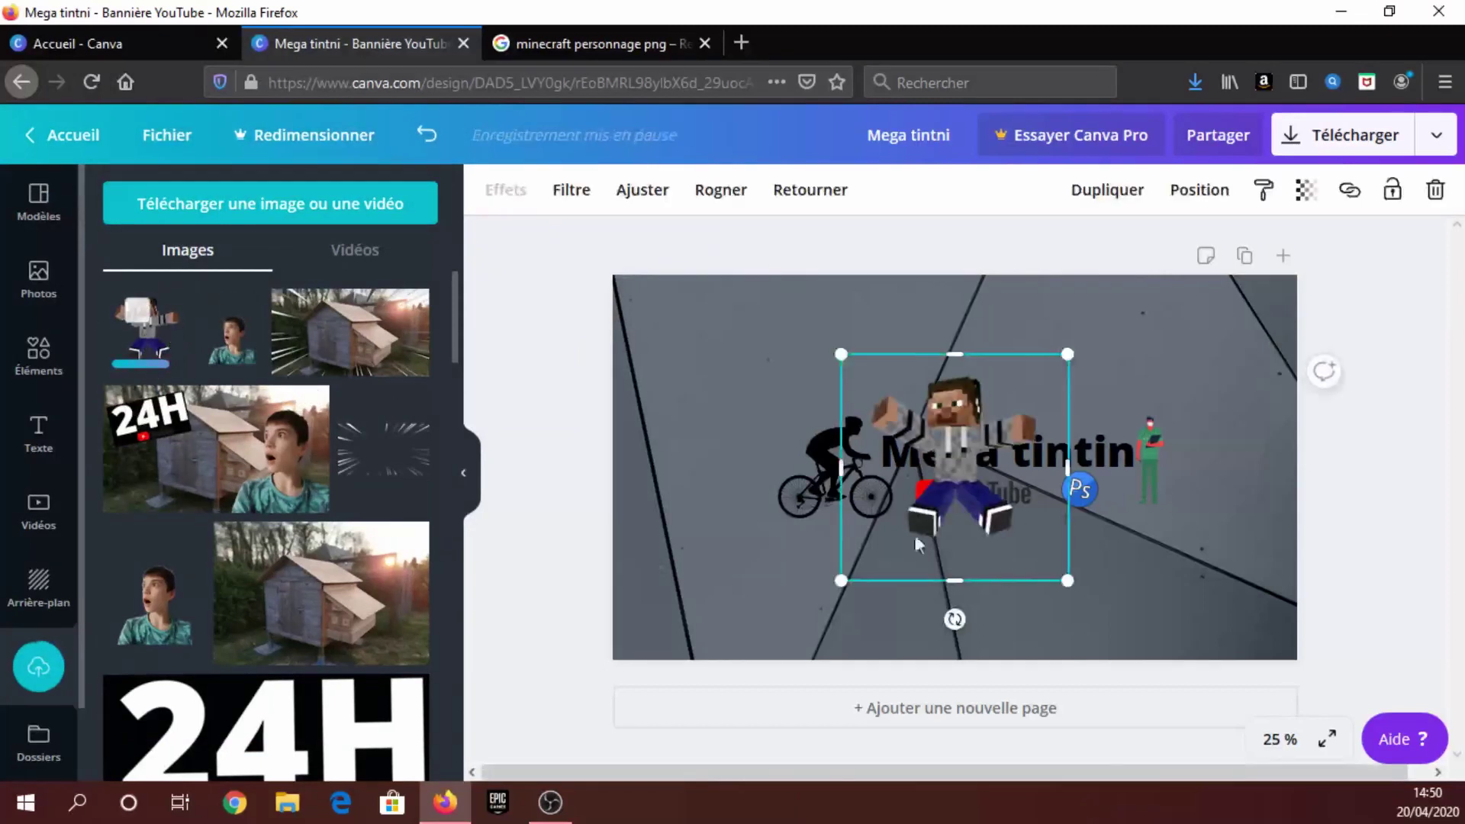
left_click_drag(968, 531, 1089, 665)
Step: Delete the green medical worker figure at the end of the title
left_click(1160, 441)
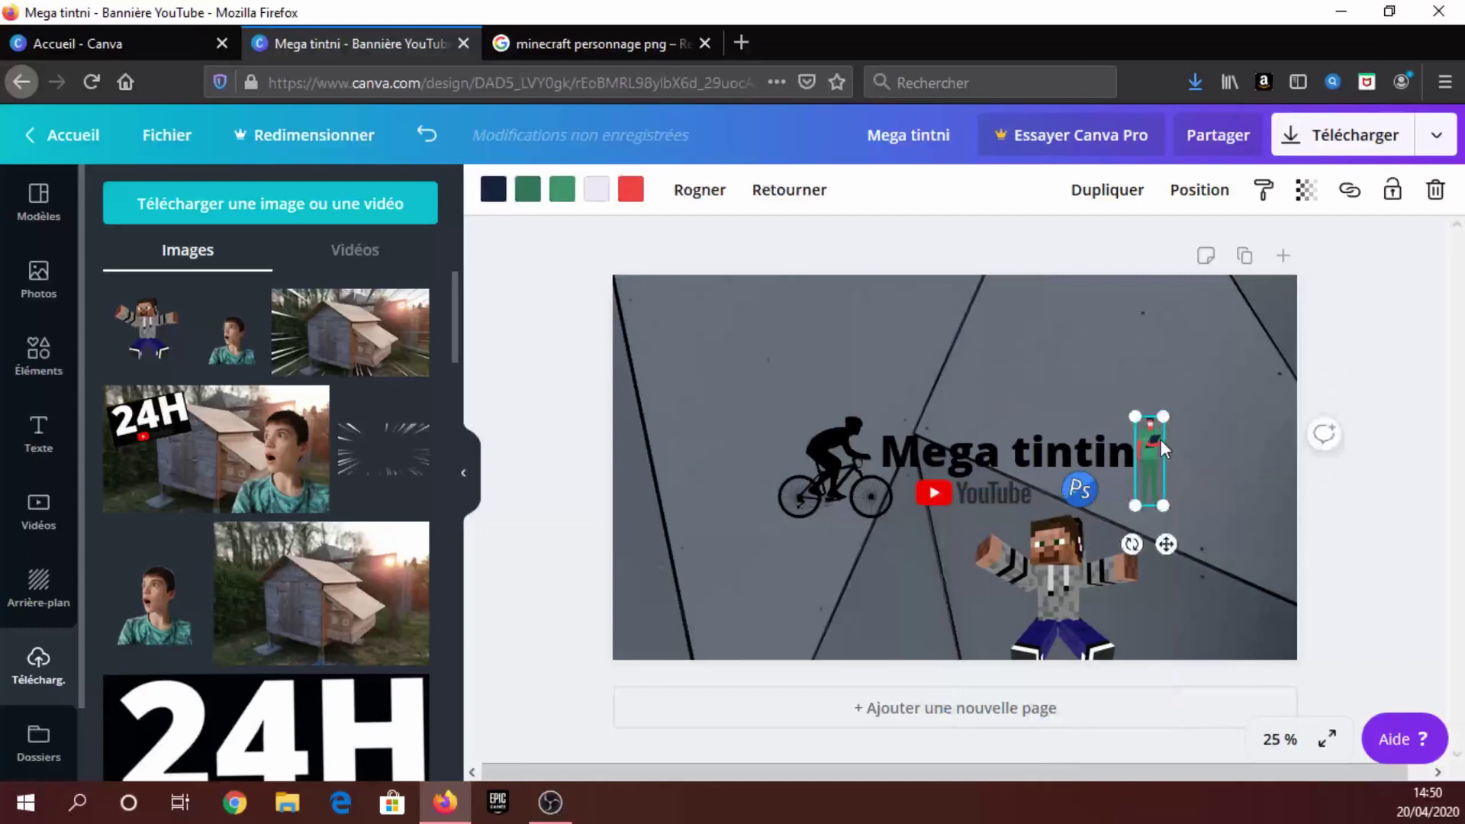
right_click(1160, 439)
left_click(985, 562)
Step: Scale down the Minecraft character and place it at the end of the title, beside the Ps icon
left_click_drag(992, 561, 1158, 439)
left_click_drag(1284, 582, 1241, 538)
left_click_drag(1150, 434, 1159, 457)
left_click_drag(1249, 562, 1227, 544)
left_click_drag(1160, 470, 1173, 475)
left_click(1230, 638)
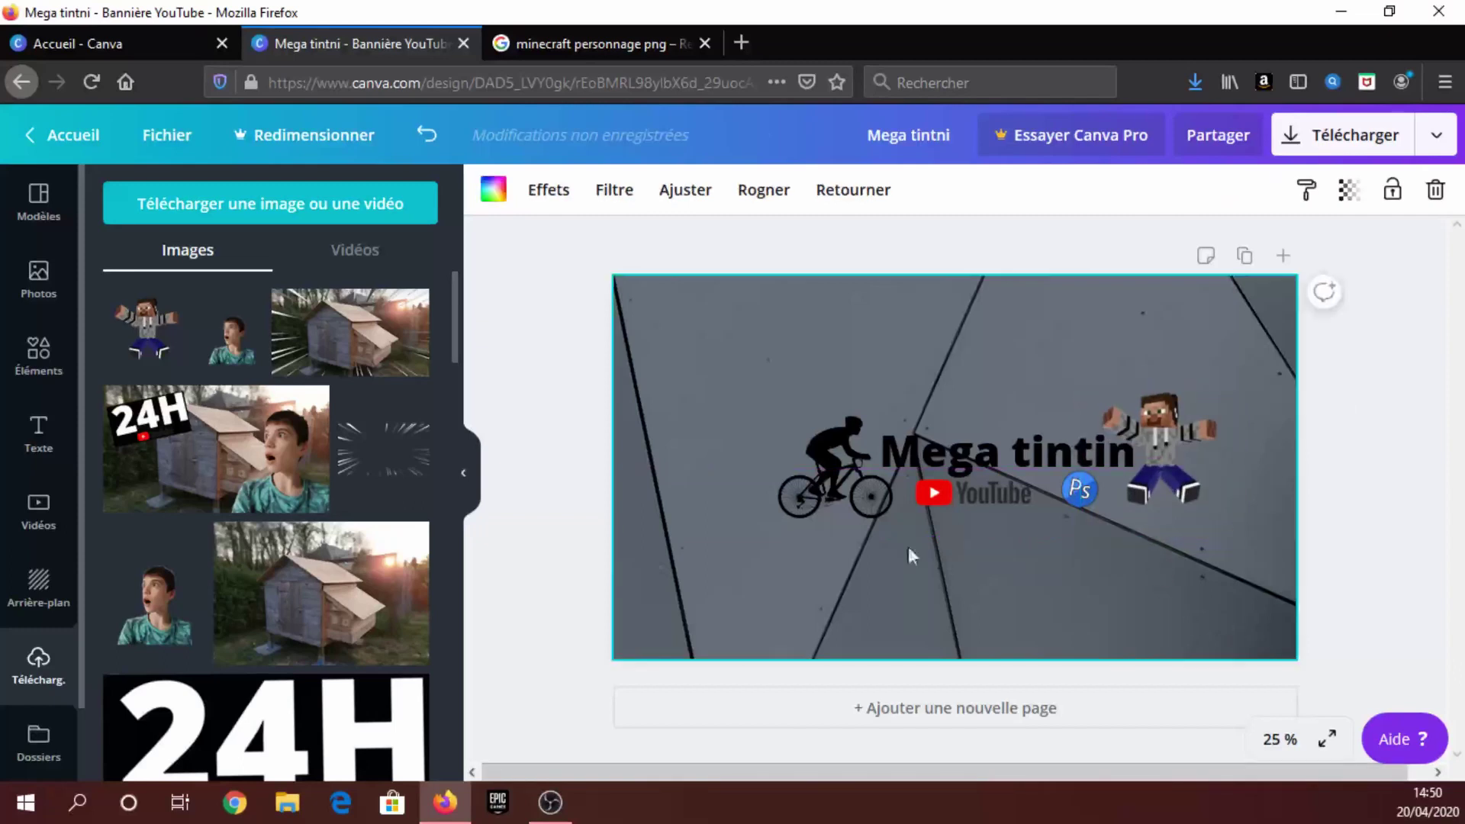
Step: Delete the cyclist silhouette in front of the title
left_click(849, 496)
right_click(849, 496)
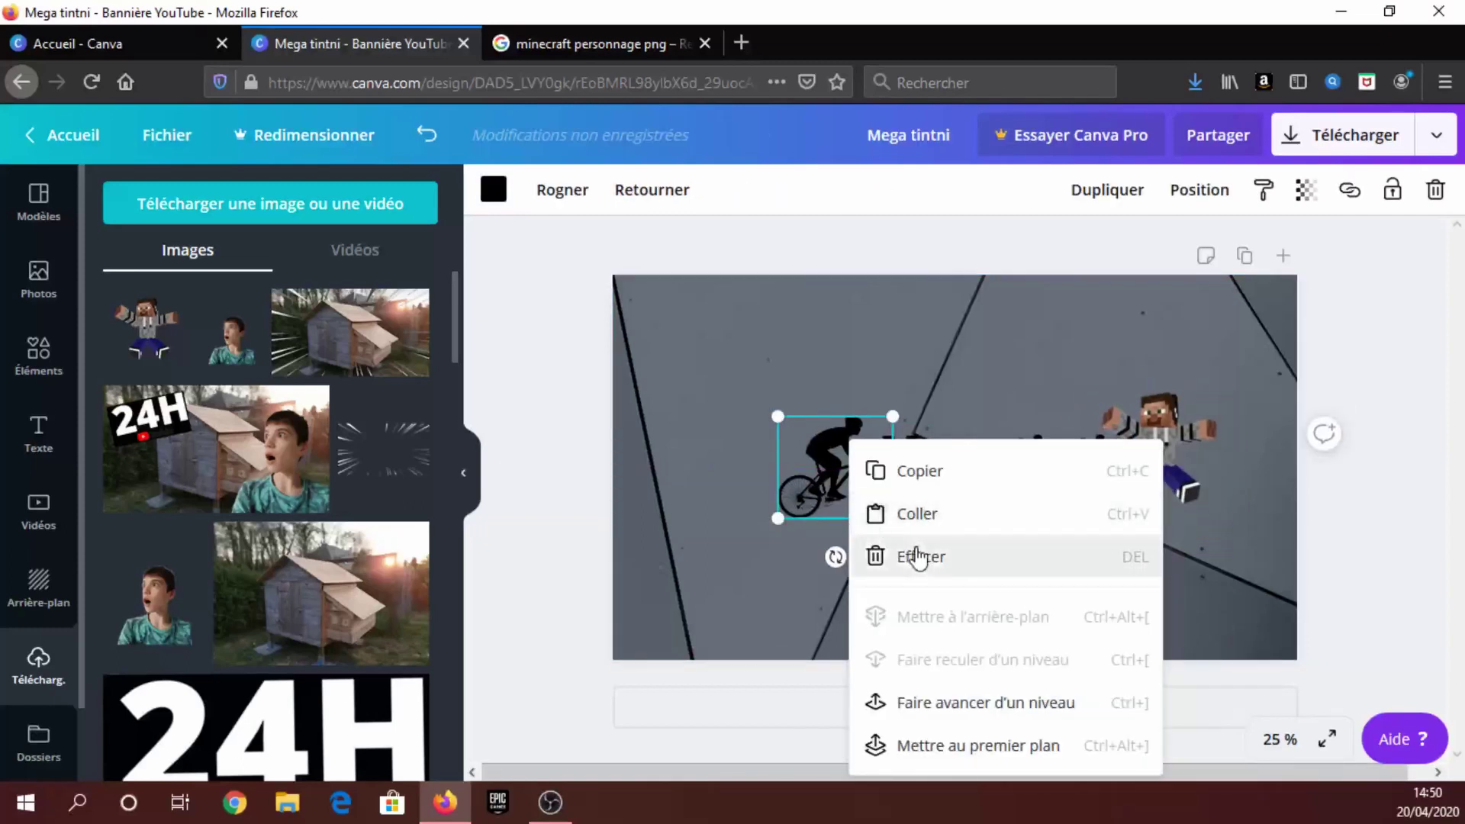
left_click(920, 556)
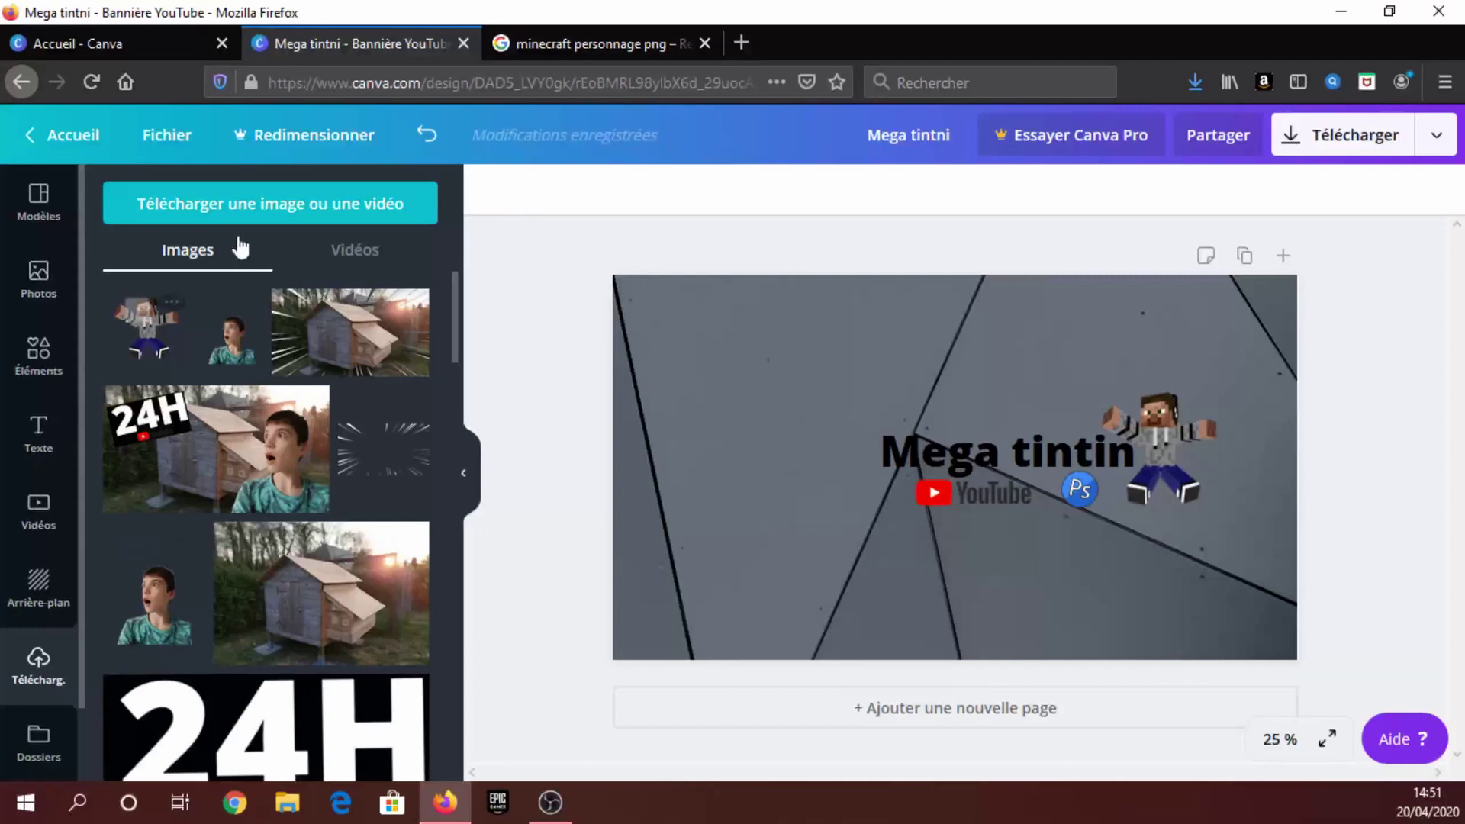
Step: Clear the element search, switch to the Google Images tab, and search for "moto cross wheeling png"
left_click(45, 365)
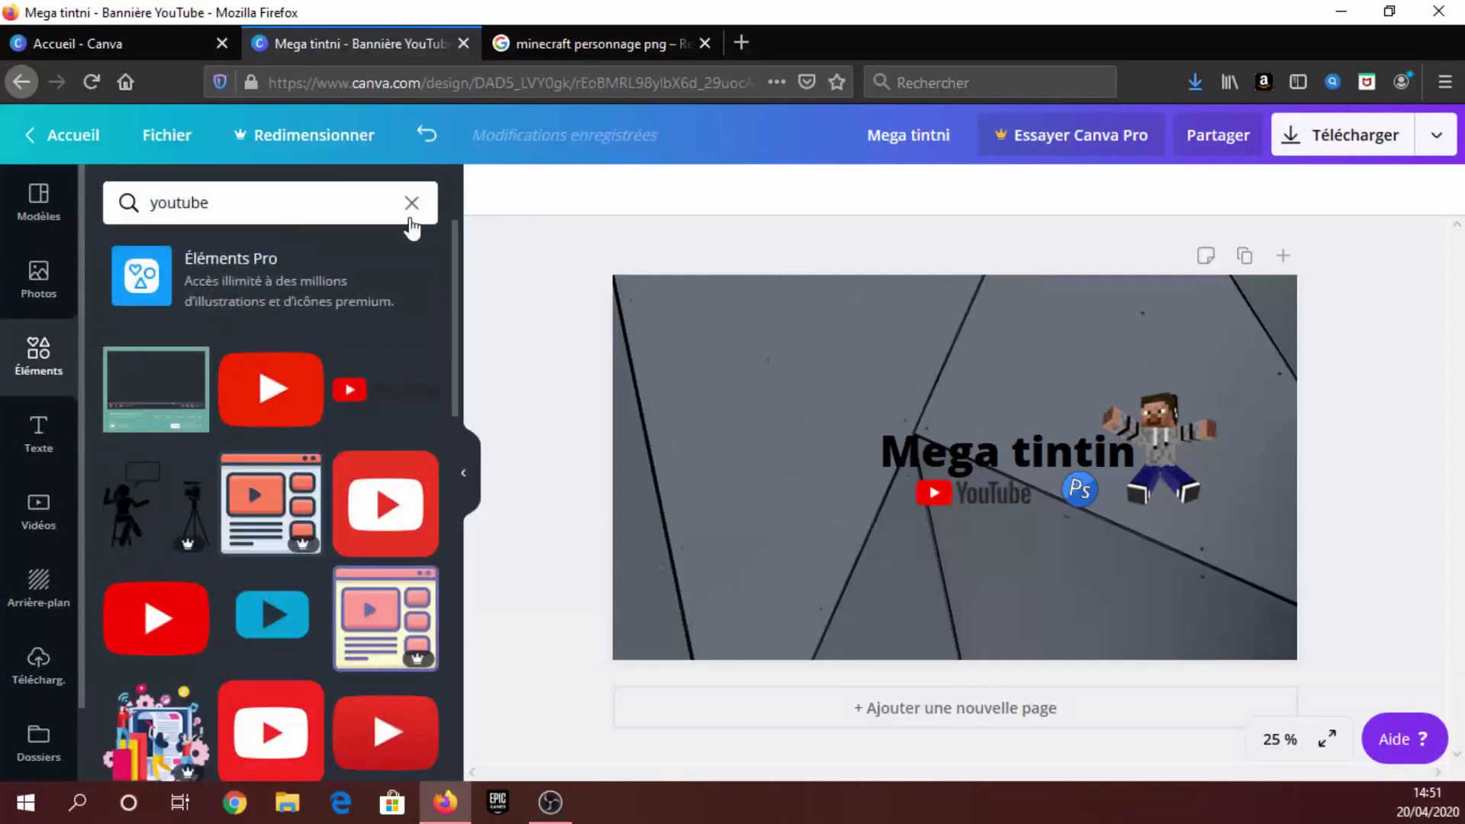
left_click(412, 204)
left_click(520, 38)
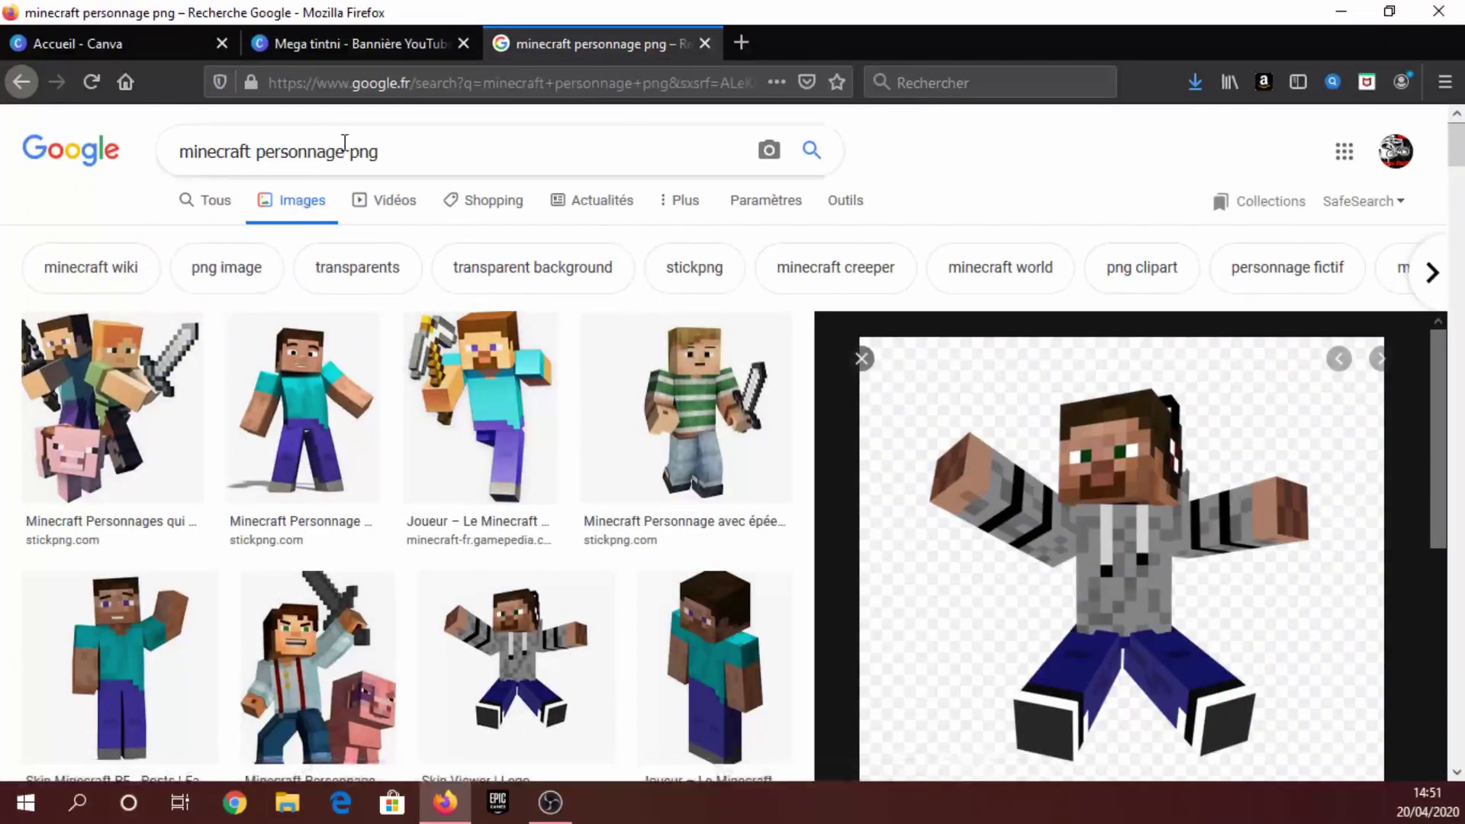
left_click_drag(342, 145, 99, 151)
type("moto cross wheeling")
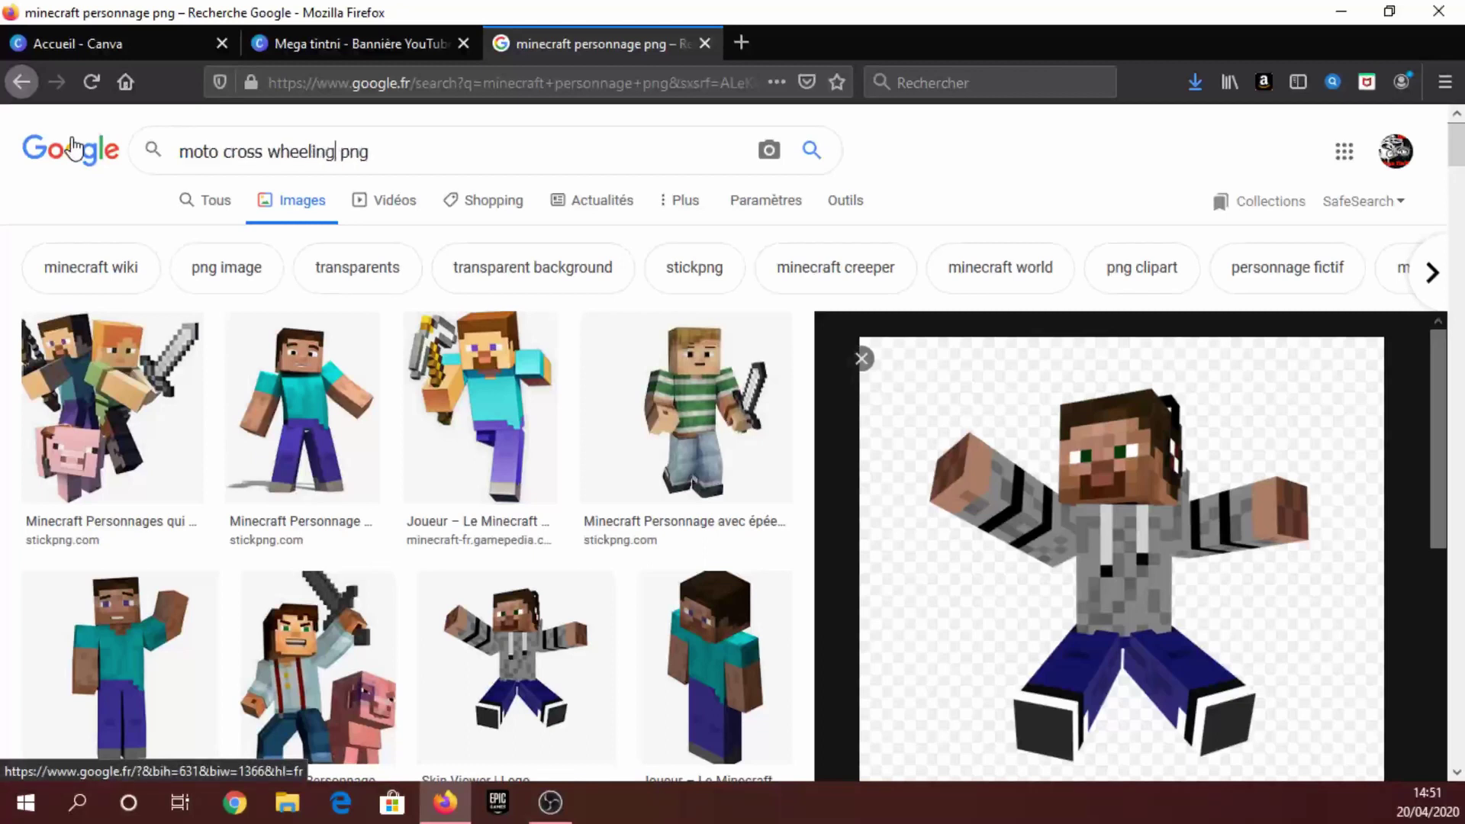
key("Return")
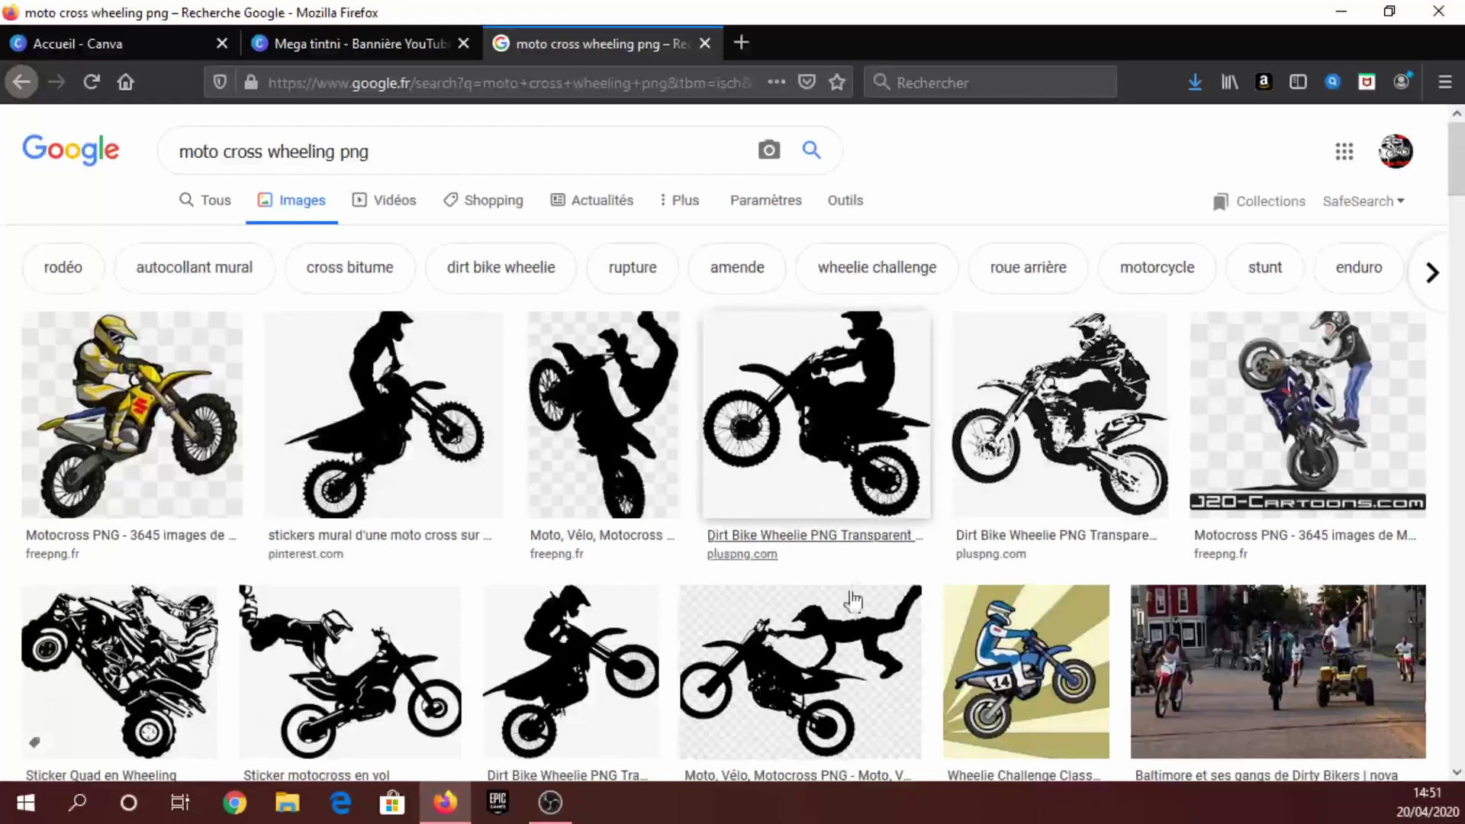
Step: Copy the motocross silhouette with the rider flying off the bike from the image results and add it to the Canva banner
scroll(763, 641, "down", 1)
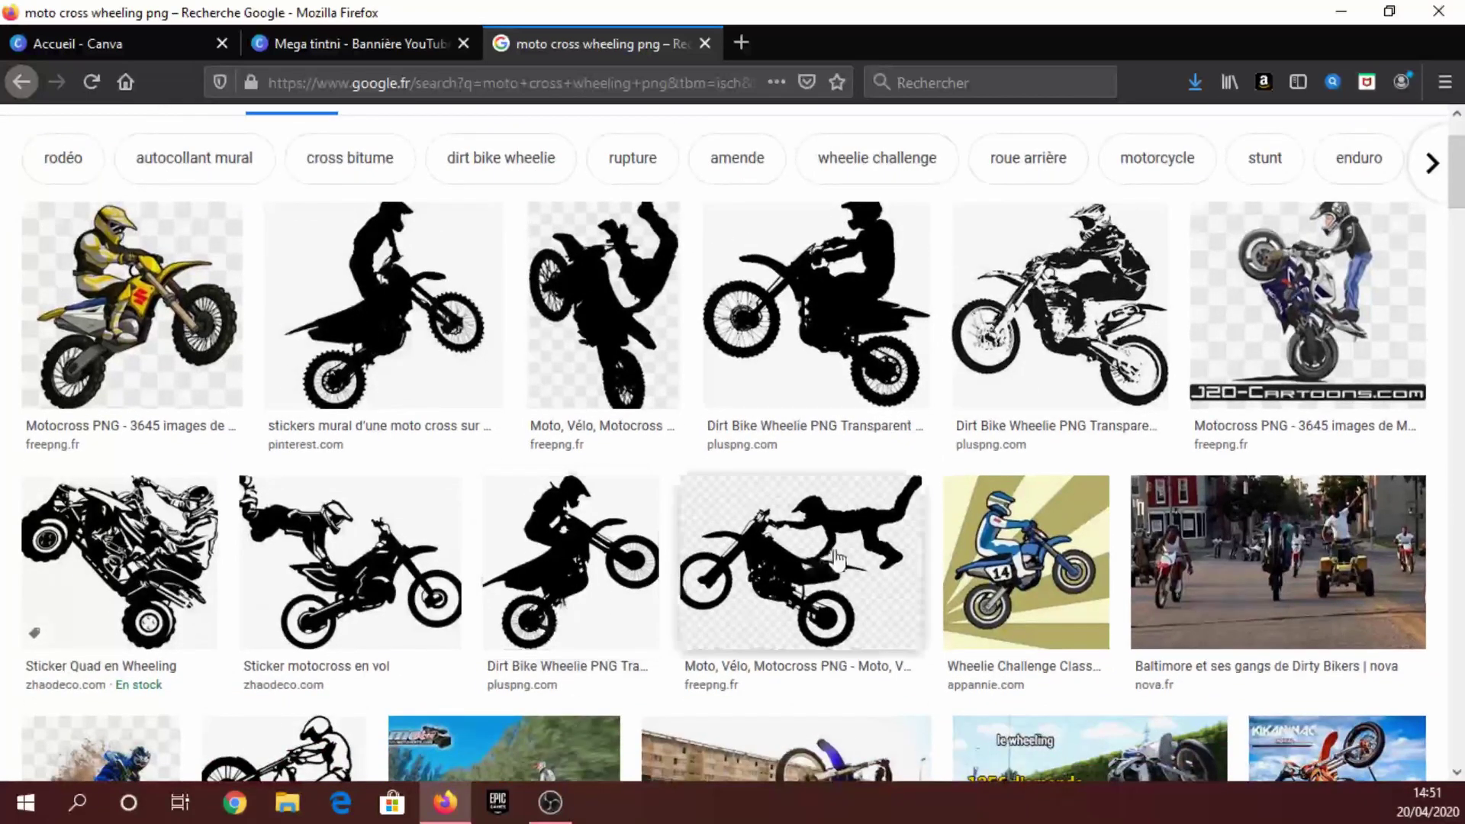
left_click(831, 574)
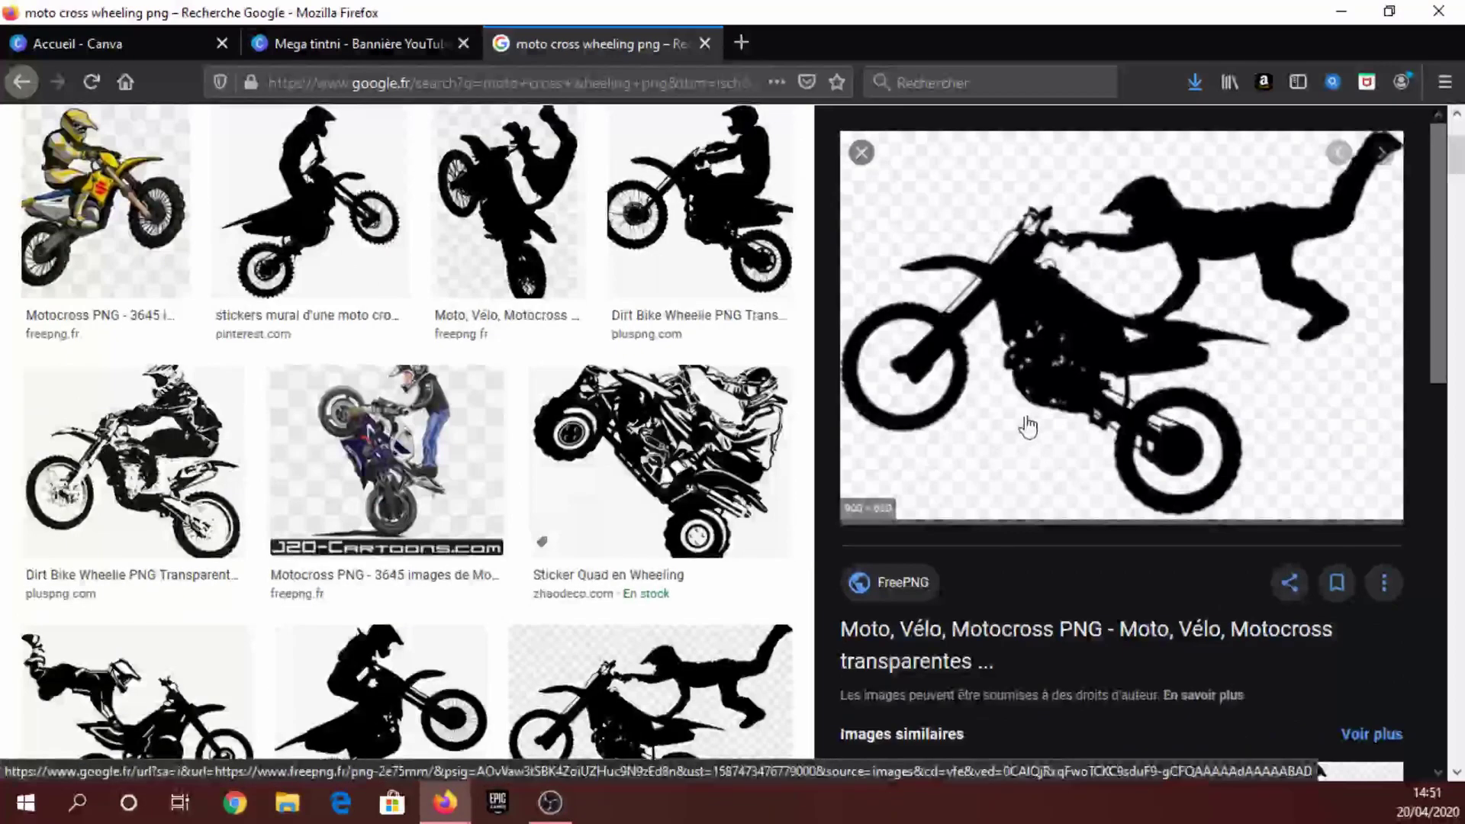
right_click(1050, 388)
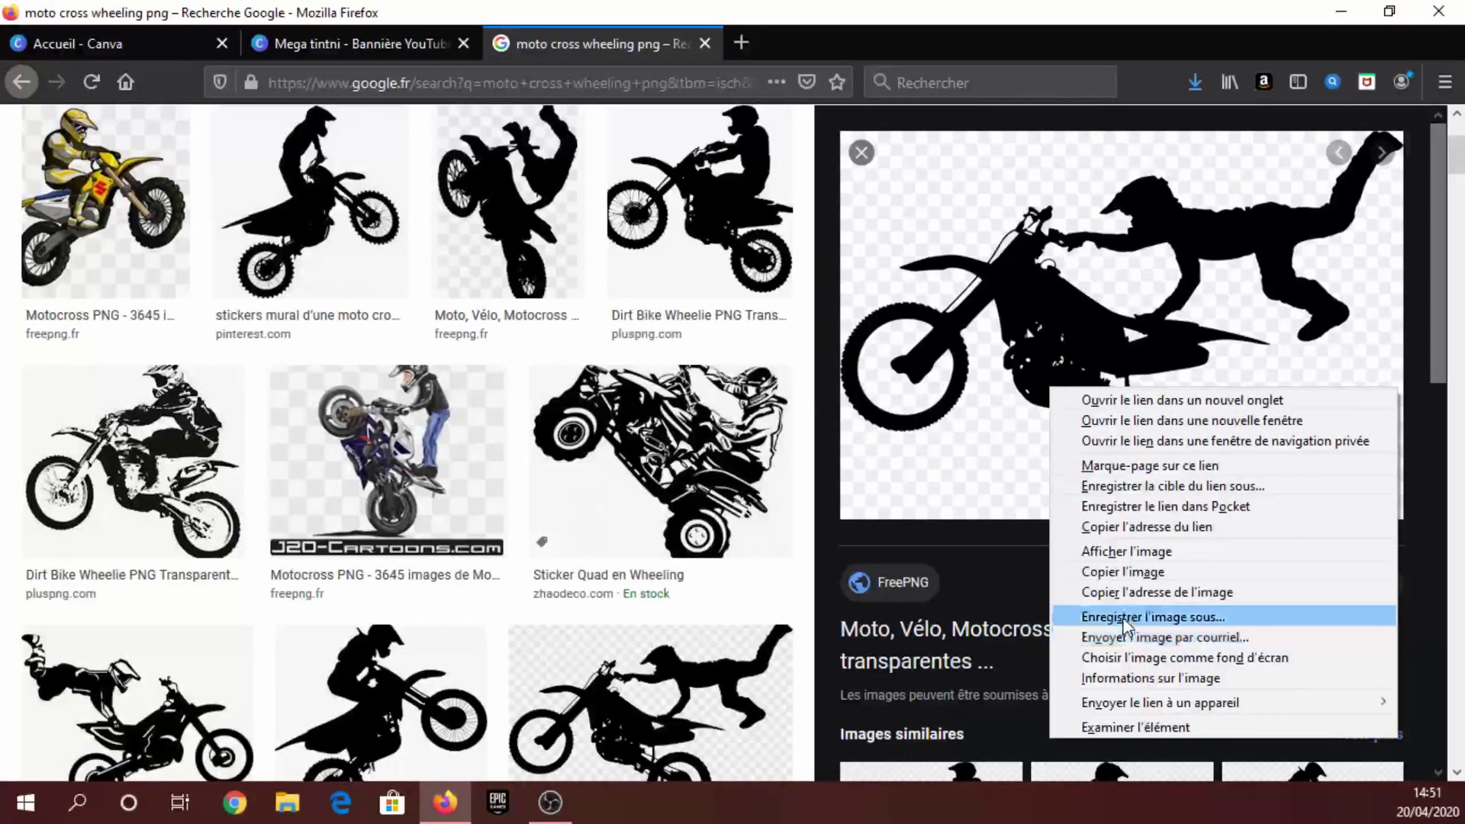
left_click(1123, 571)
left_click(358, 44)
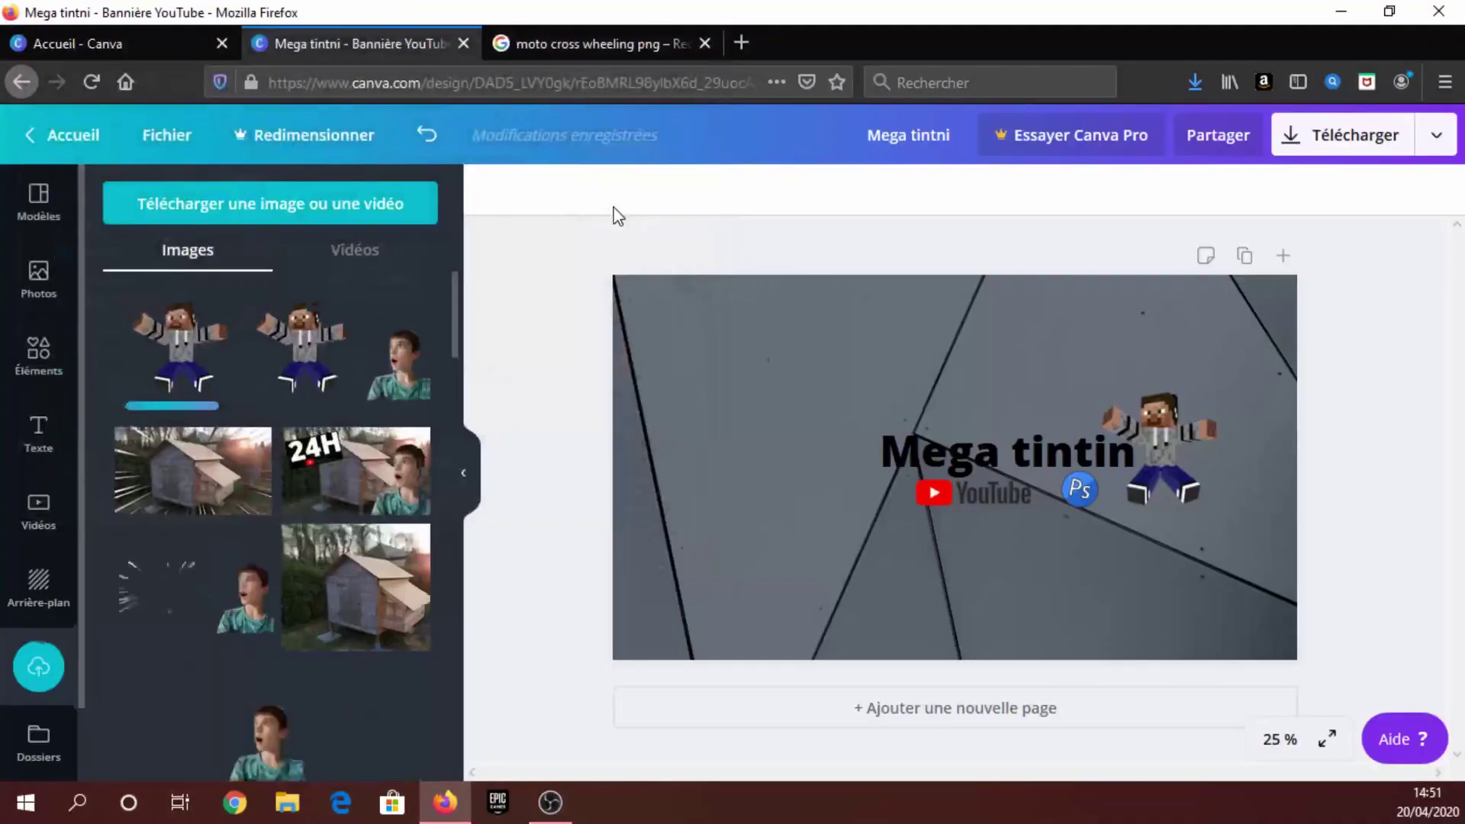
key("ctrl+v")
left_click(231, 353)
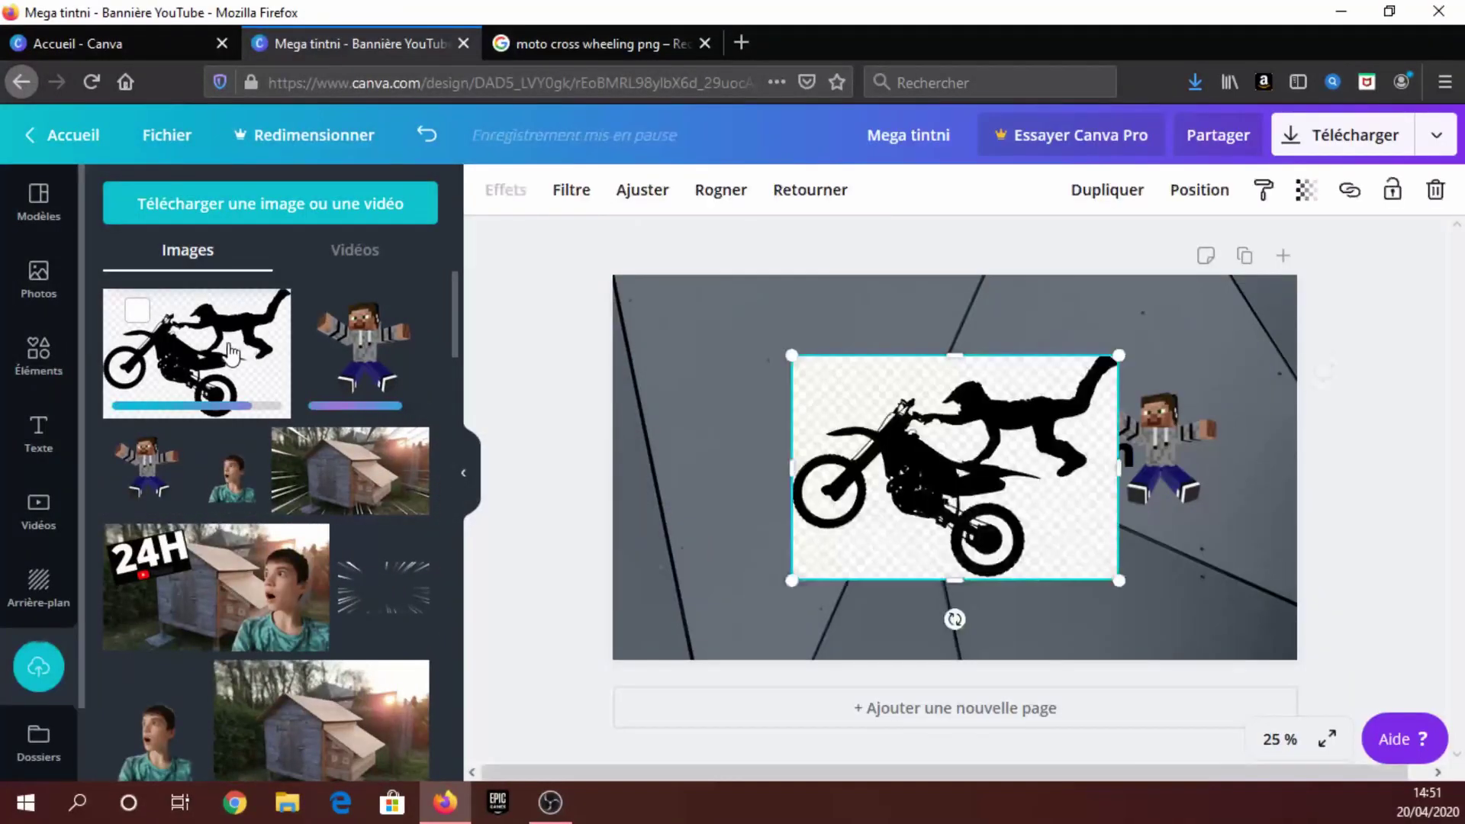
Step: Delete the motocross image with the checkered background from the banner
right_click(992, 382)
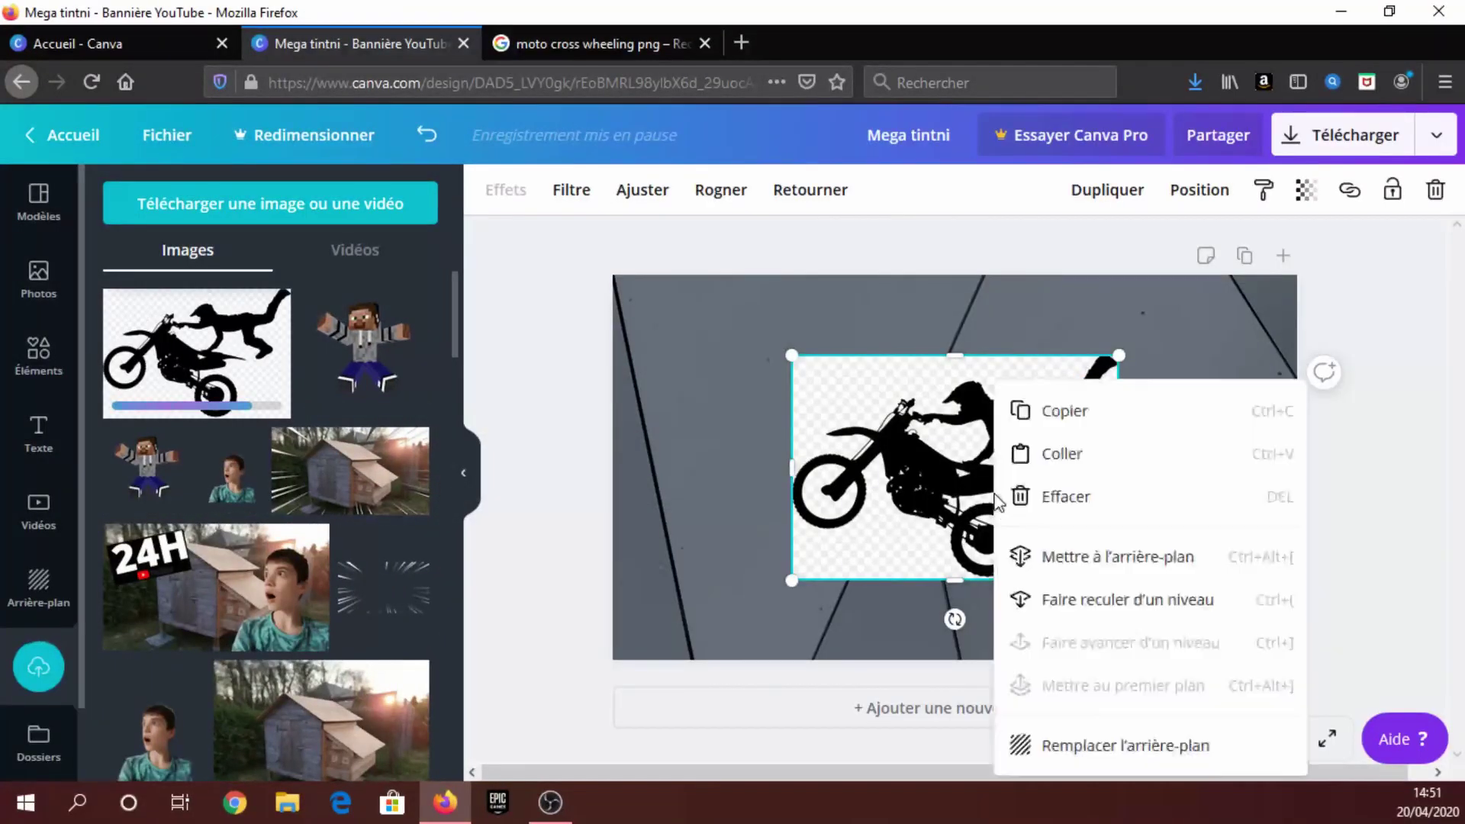
left_click(1038, 496)
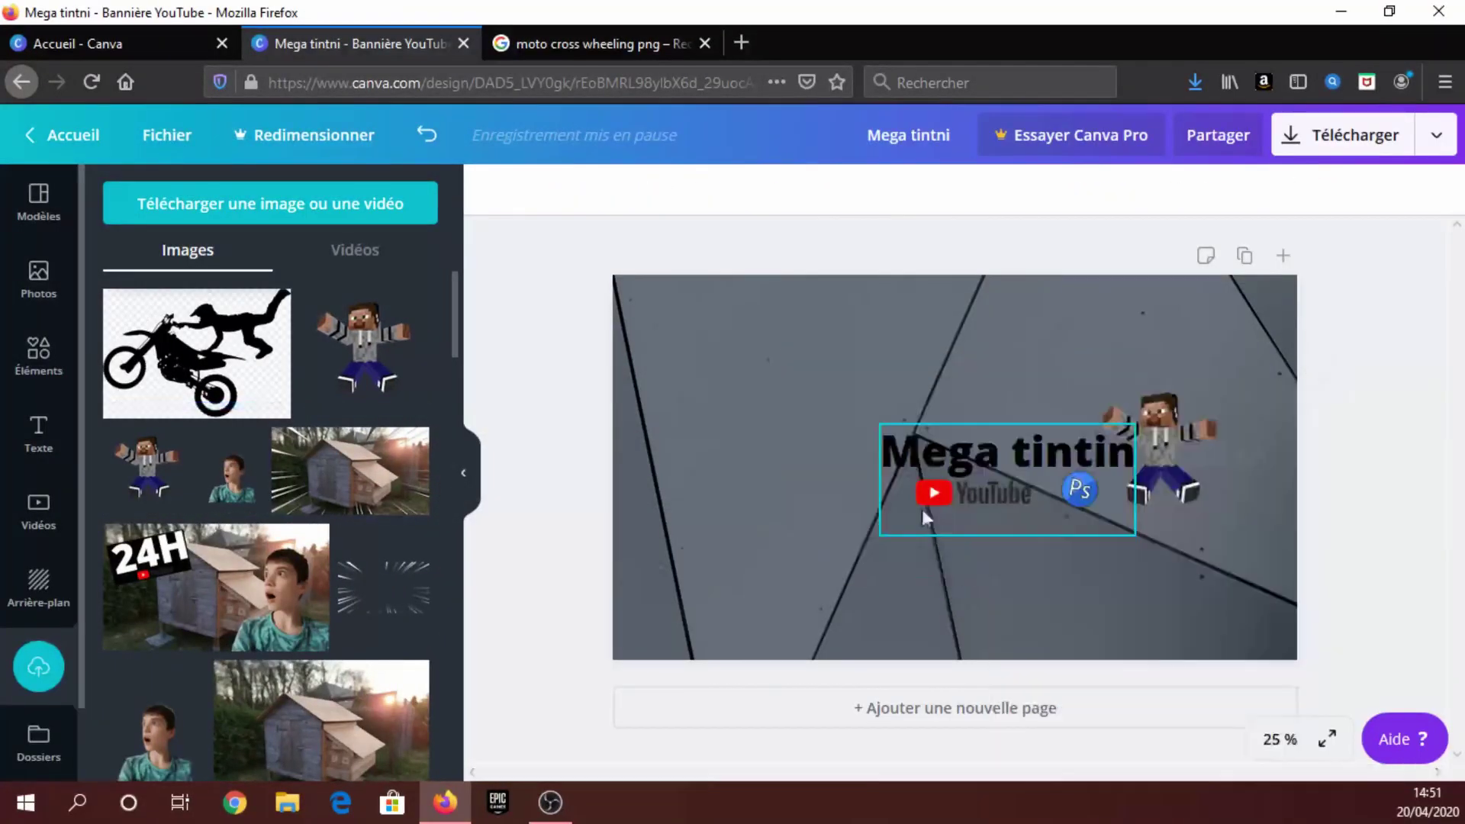
Step: Add the uploaded silhouette of a seated motocross rider to the banner, scaled down to about half size below the Minecraft character
left_click(305, 227)
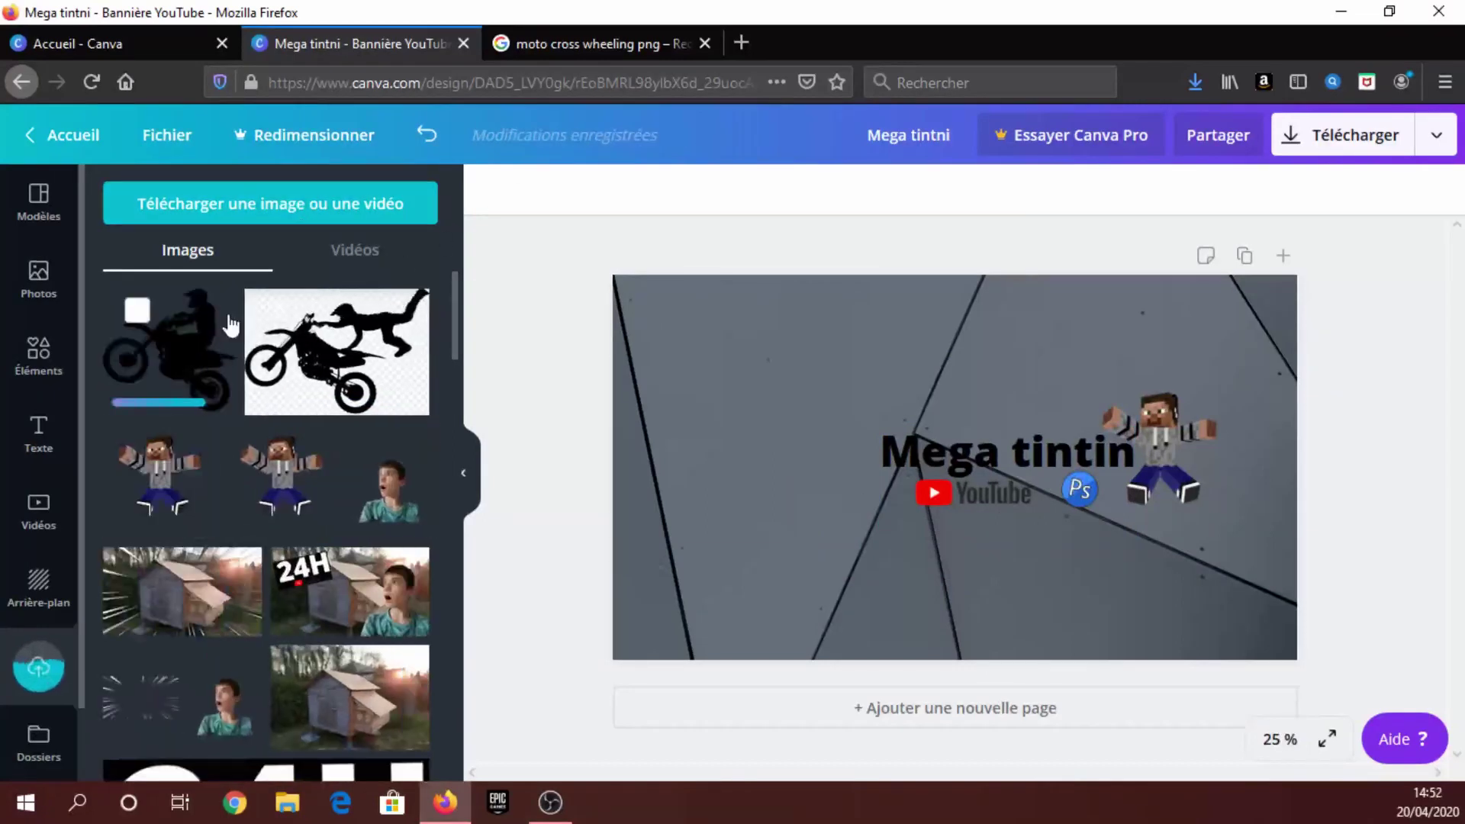
left_click(162, 362)
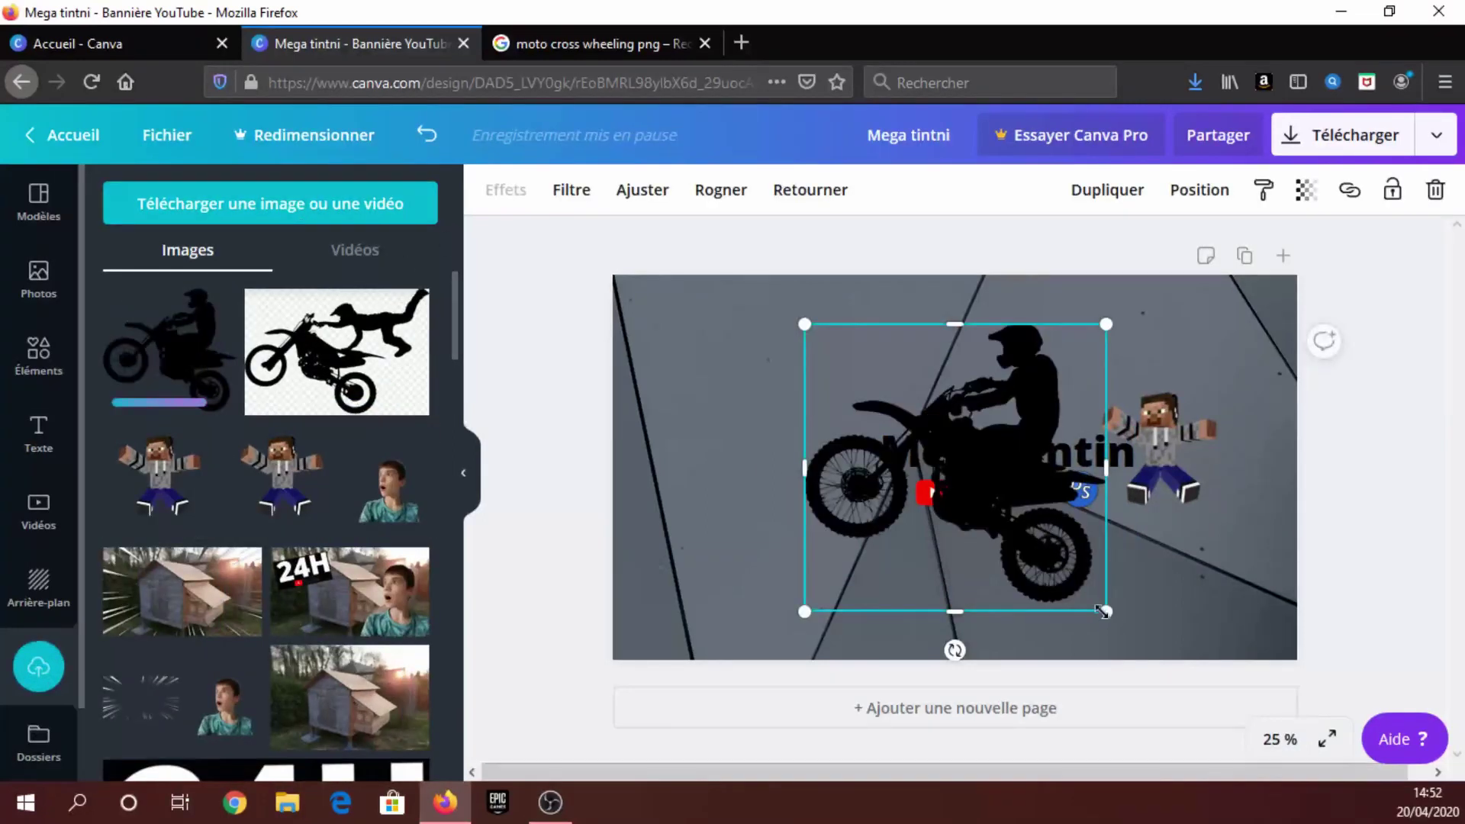
left_click_drag(1108, 615, 946, 488)
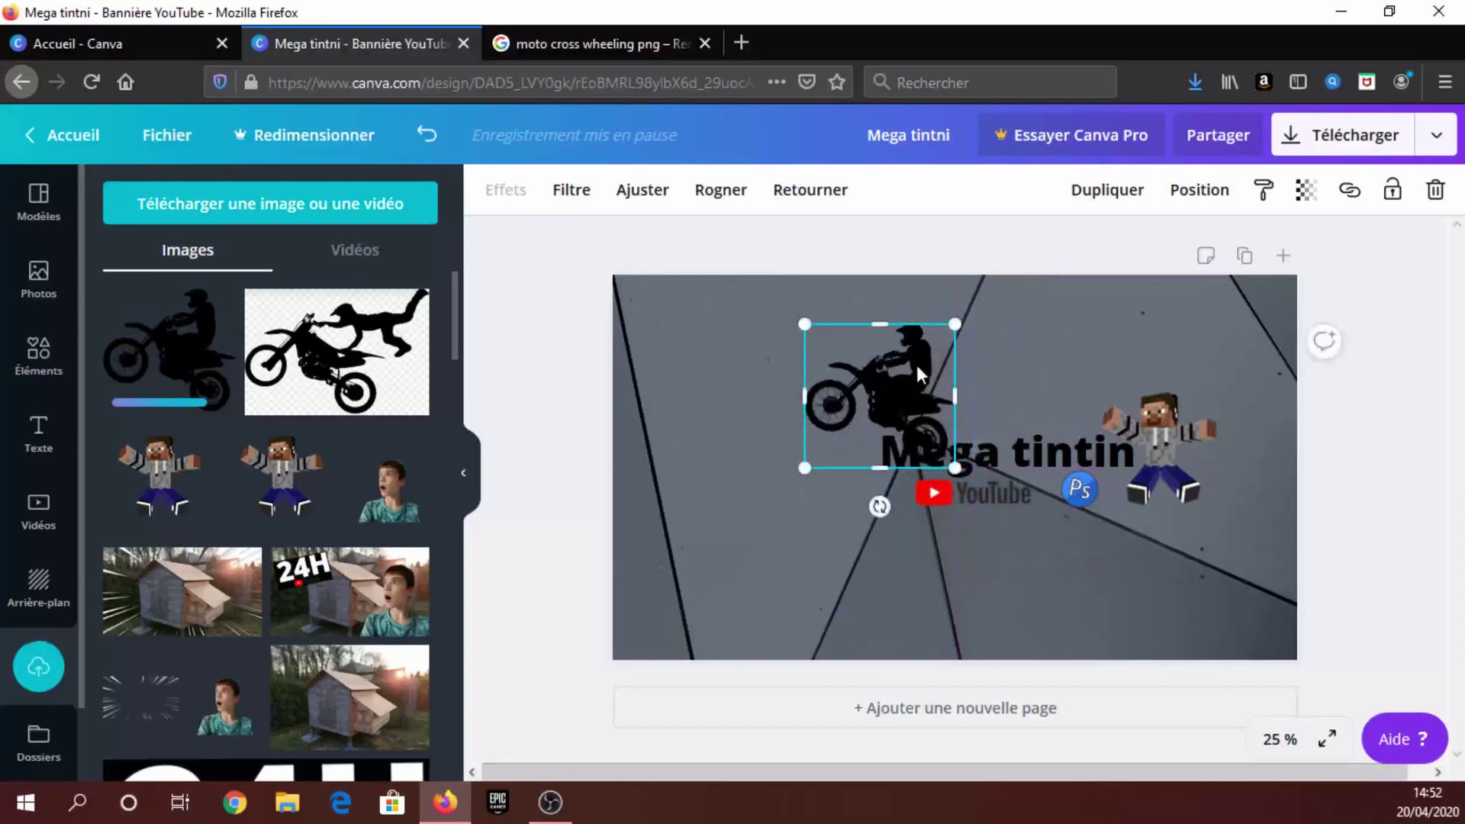
left_click_drag(917, 365, 1211, 498)
Step: Move the Minecraft character in front of the title and place the motocross silhouette, slightly smaller, at the title's end
left_click(1157, 424)
left_click_drag(1158, 424, 833, 427)
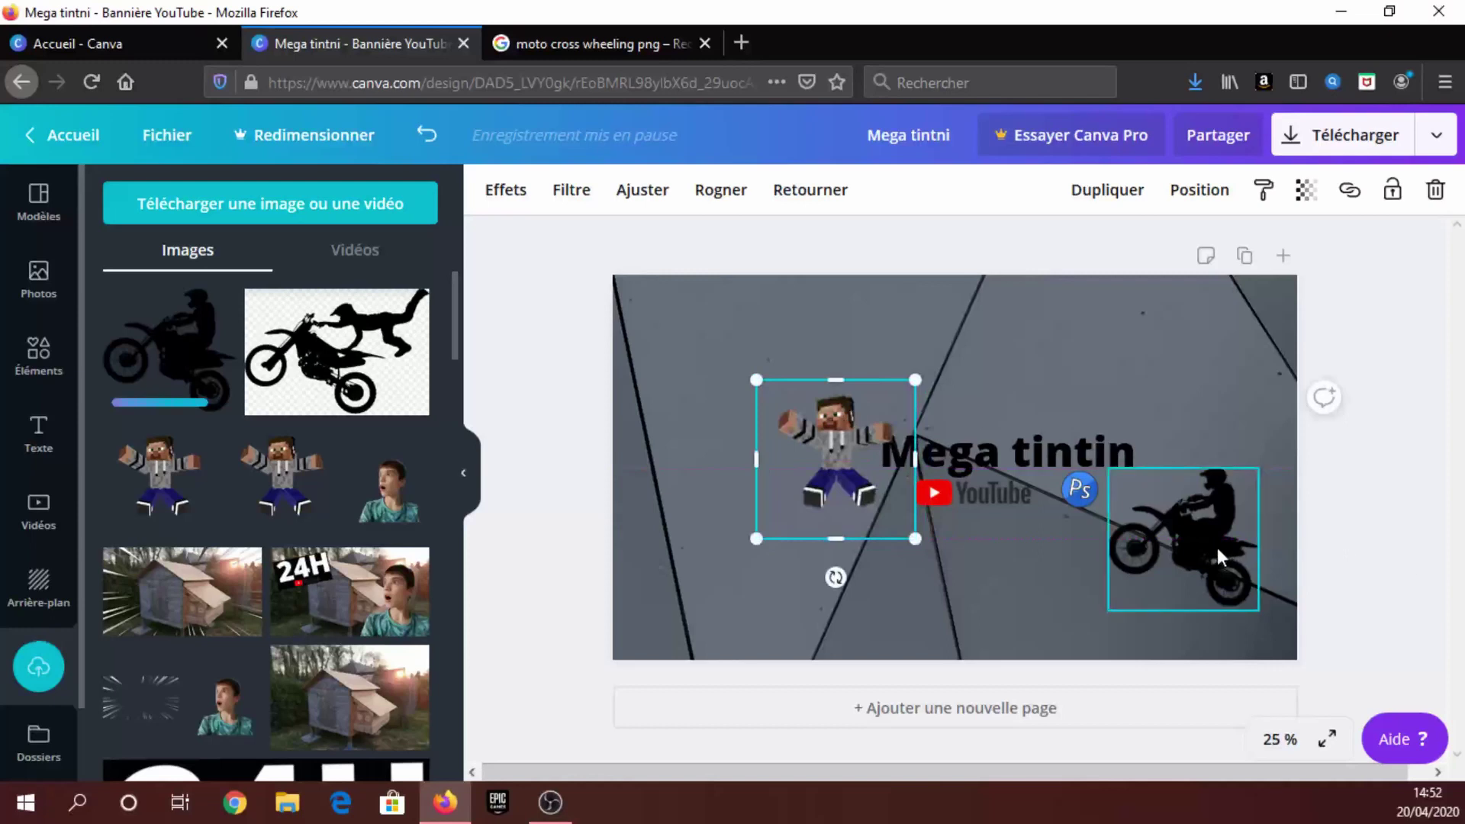
left_click_drag(1216, 547, 1216, 517)
left_click_drag(1165, 475, 1195, 460)
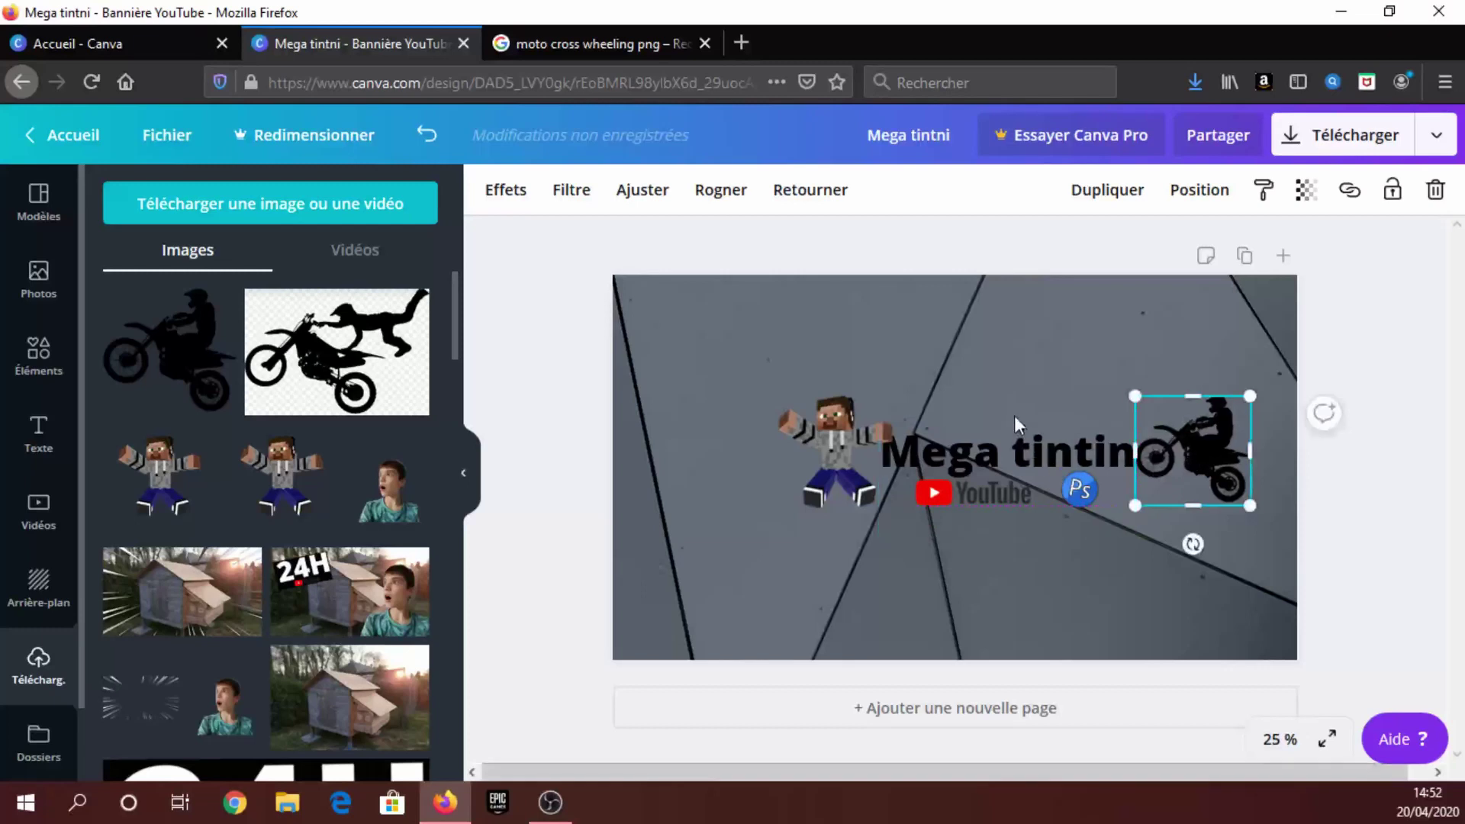
Step: Delete the YouTube logo beneath the title
left_click(996, 492)
right_click(996, 493)
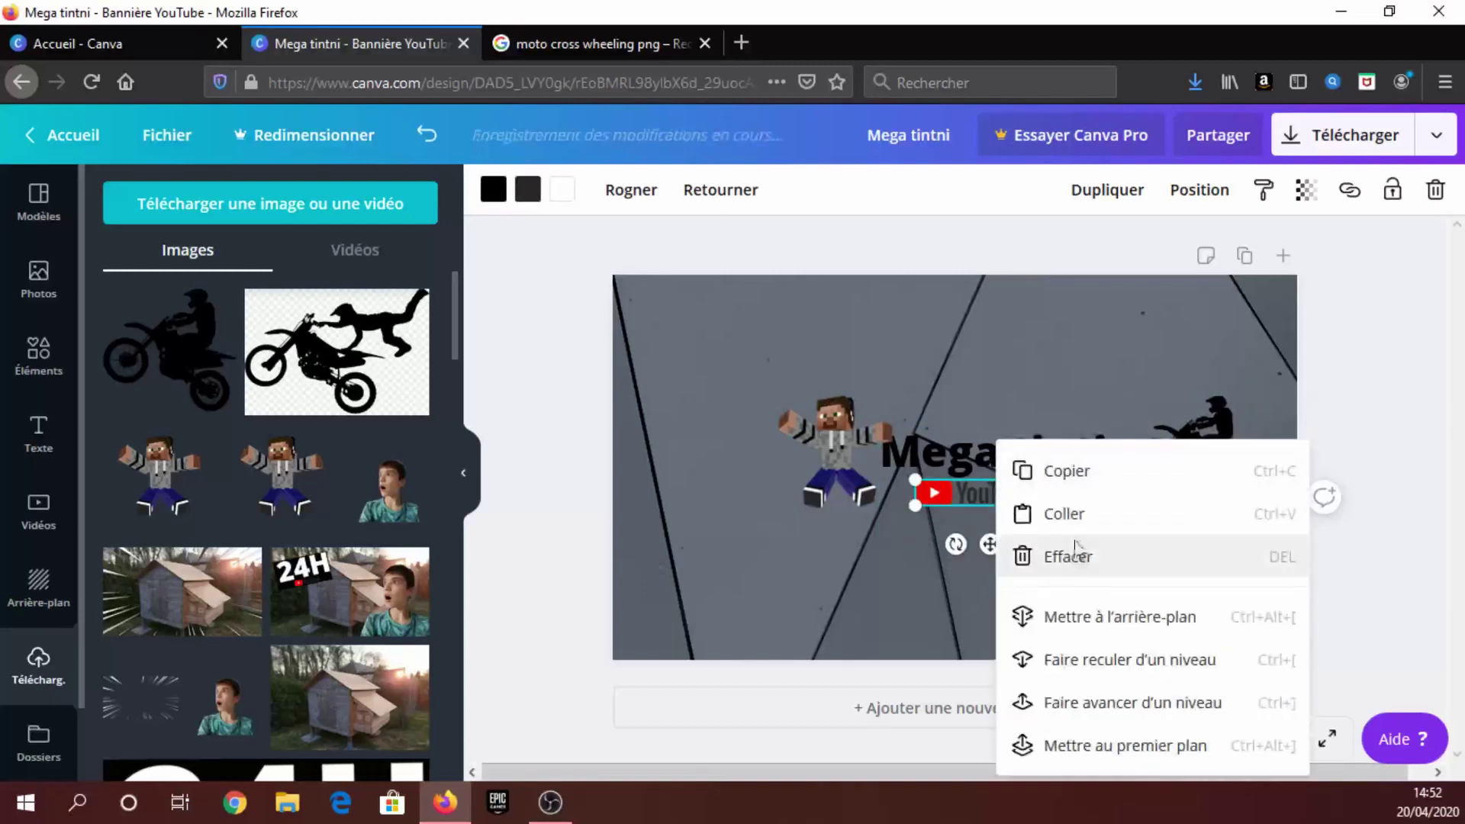
left_click(1060, 552)
Step: Scale the "Mega tintin" title down to font size 105 and center it between the character and the motocross silhouette
left_click(1028, 433)
left_click_drag(1136, 533, 1103, 524)
mouse_move(1005, 455)
left_mouse_down()
mouse_move(985, 448)
mouse_move(996, 442)
left_mouse_up()
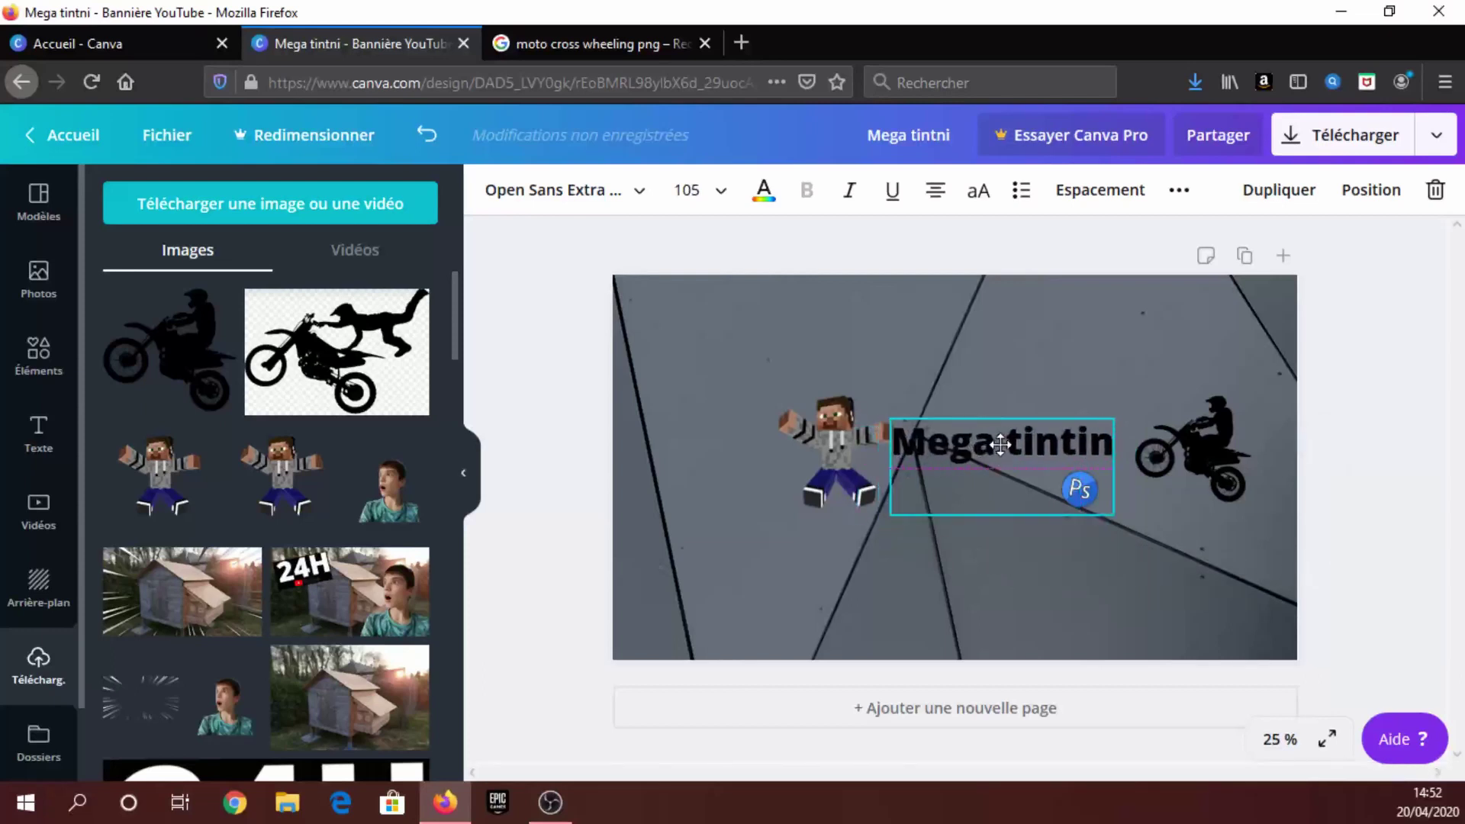
Step: Scale down the Minecraft character slightly and place it right before the start of the title
left_click(834, 441)
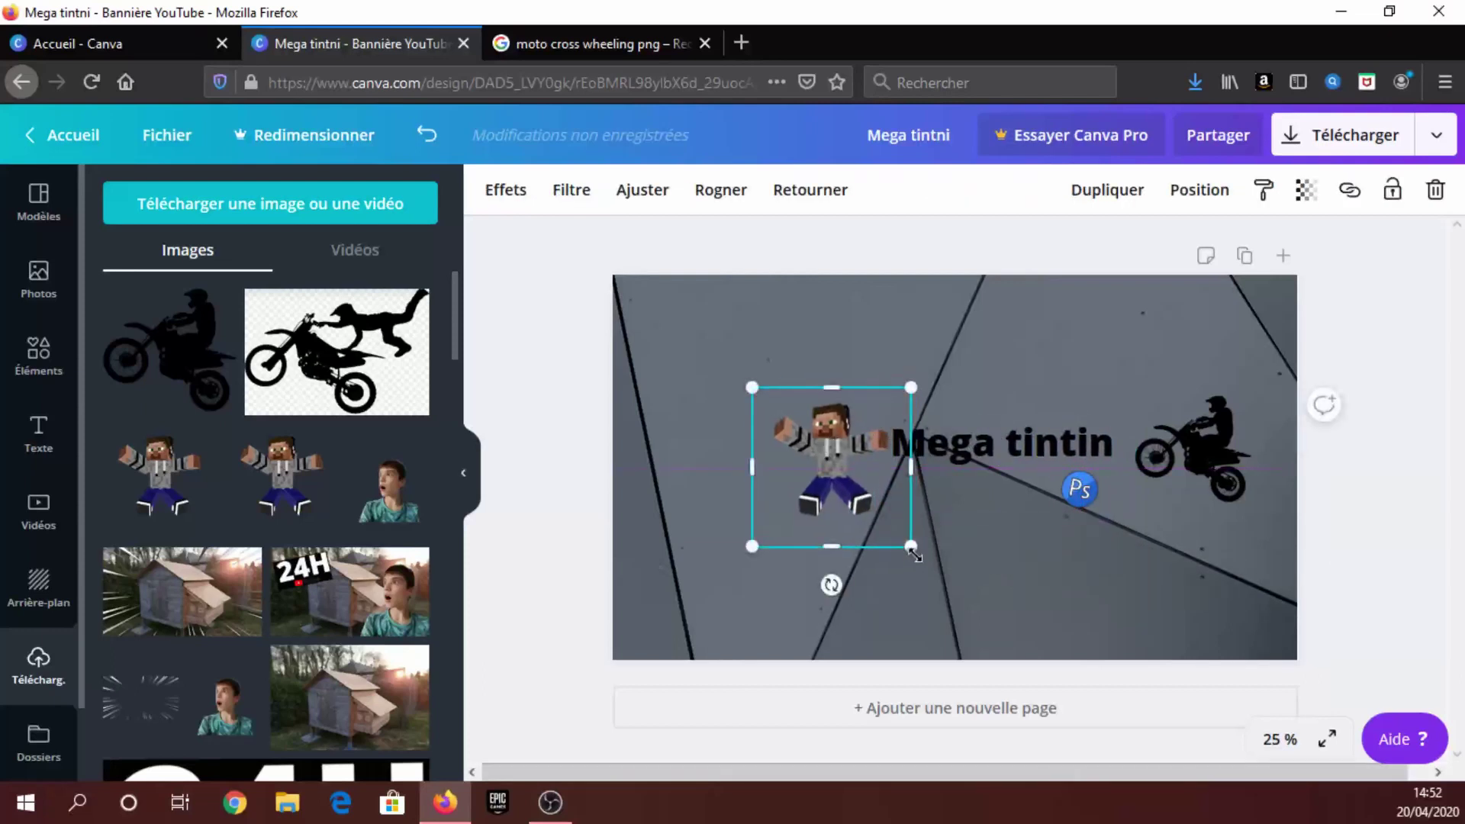
left_click_drag(911, 547, 891, 526)
mouse_move(829, 455)
left_mouse_down()
mouse_move(855, 464)
mouse_move(846, 448)
left_mouse_up()
Step: Move the motocross silhouette closer to the title's end and set the Ps icon directly beneath "tintin"
left_click(1196, 611)
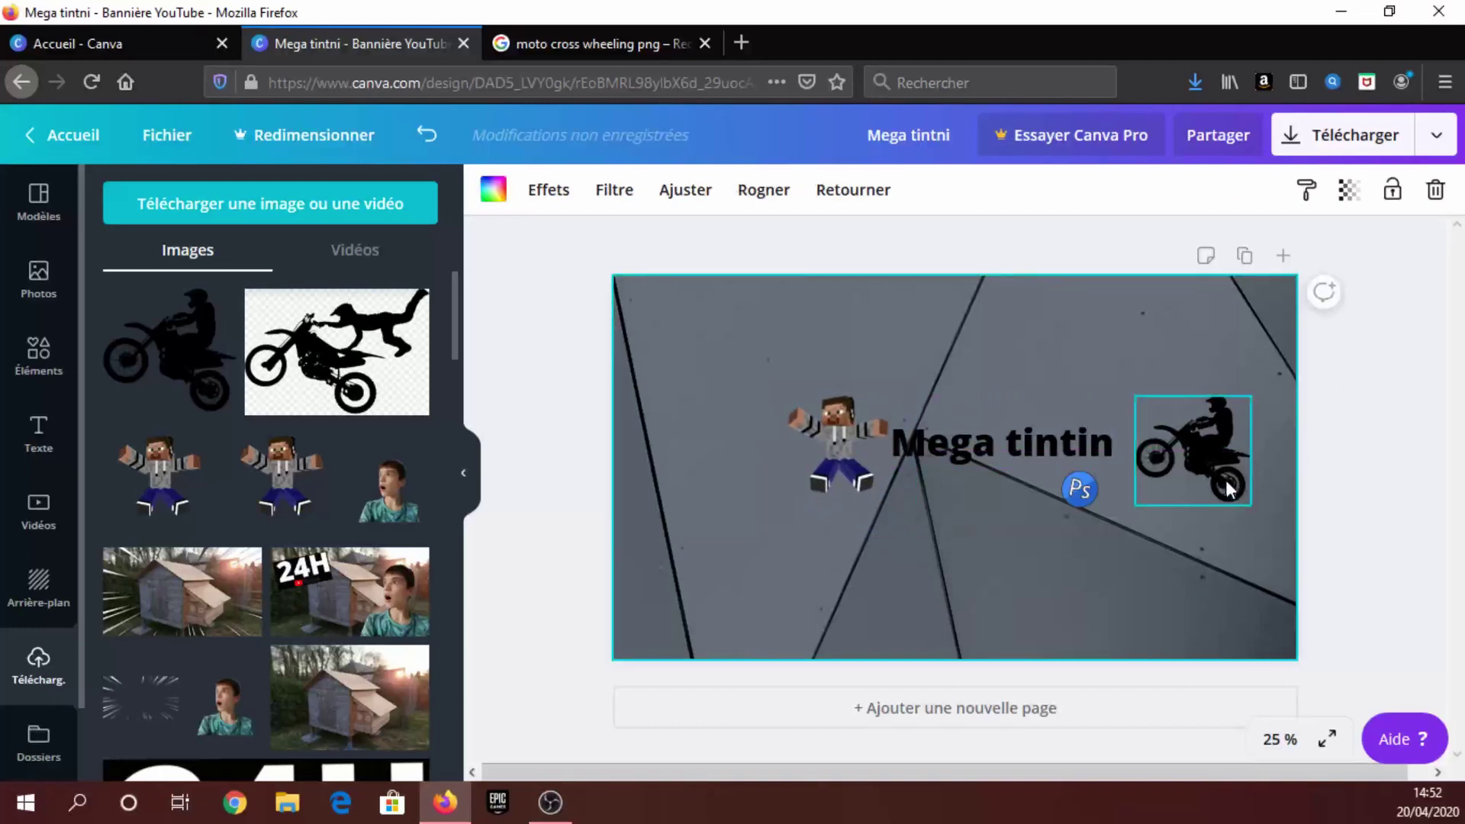
left_click(1216, 478)
left_click_drag(1216, 478, 1210, 478)
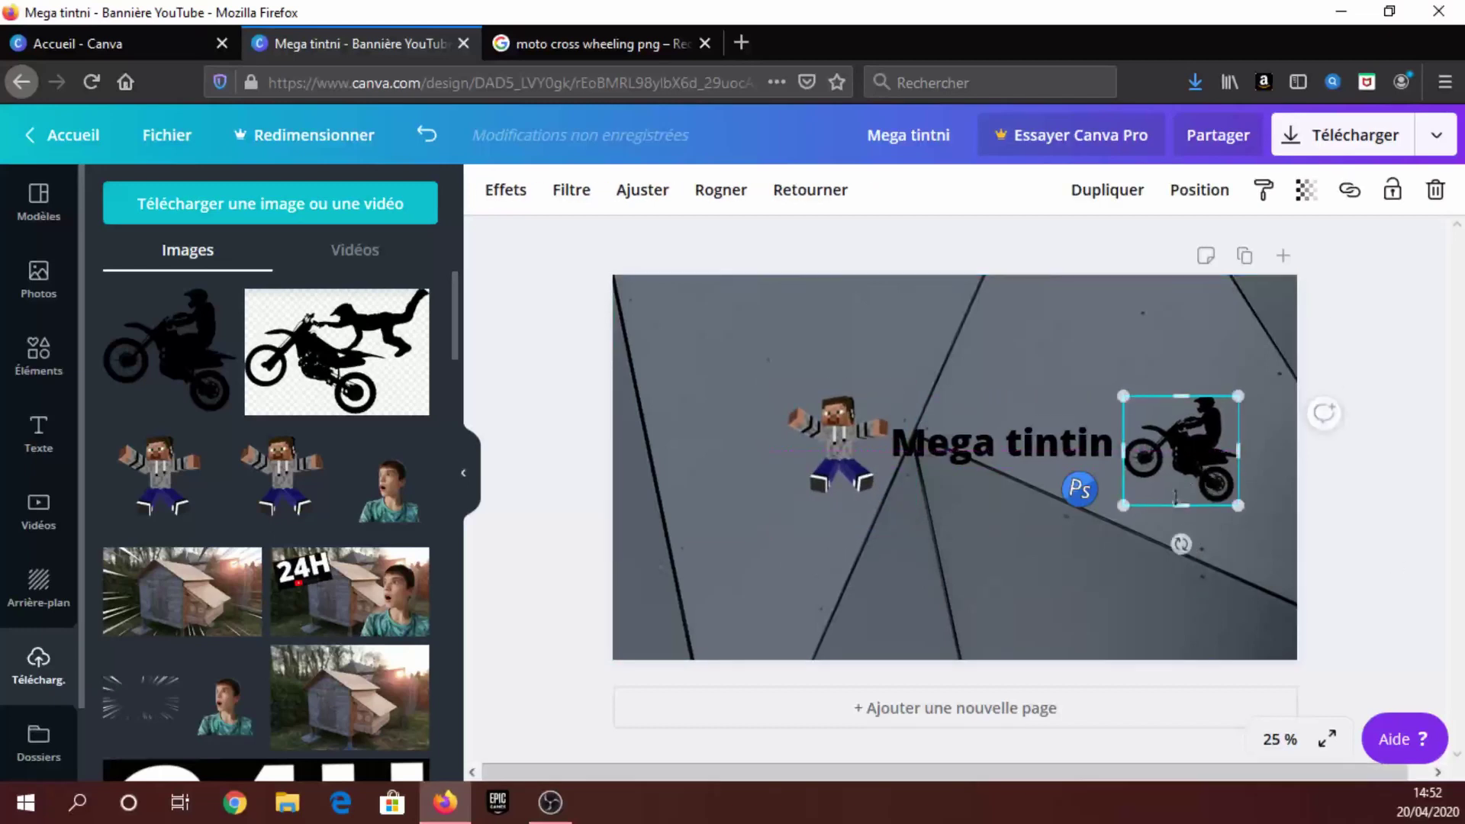
left_click_drag(1075, 493, 1045, 484)
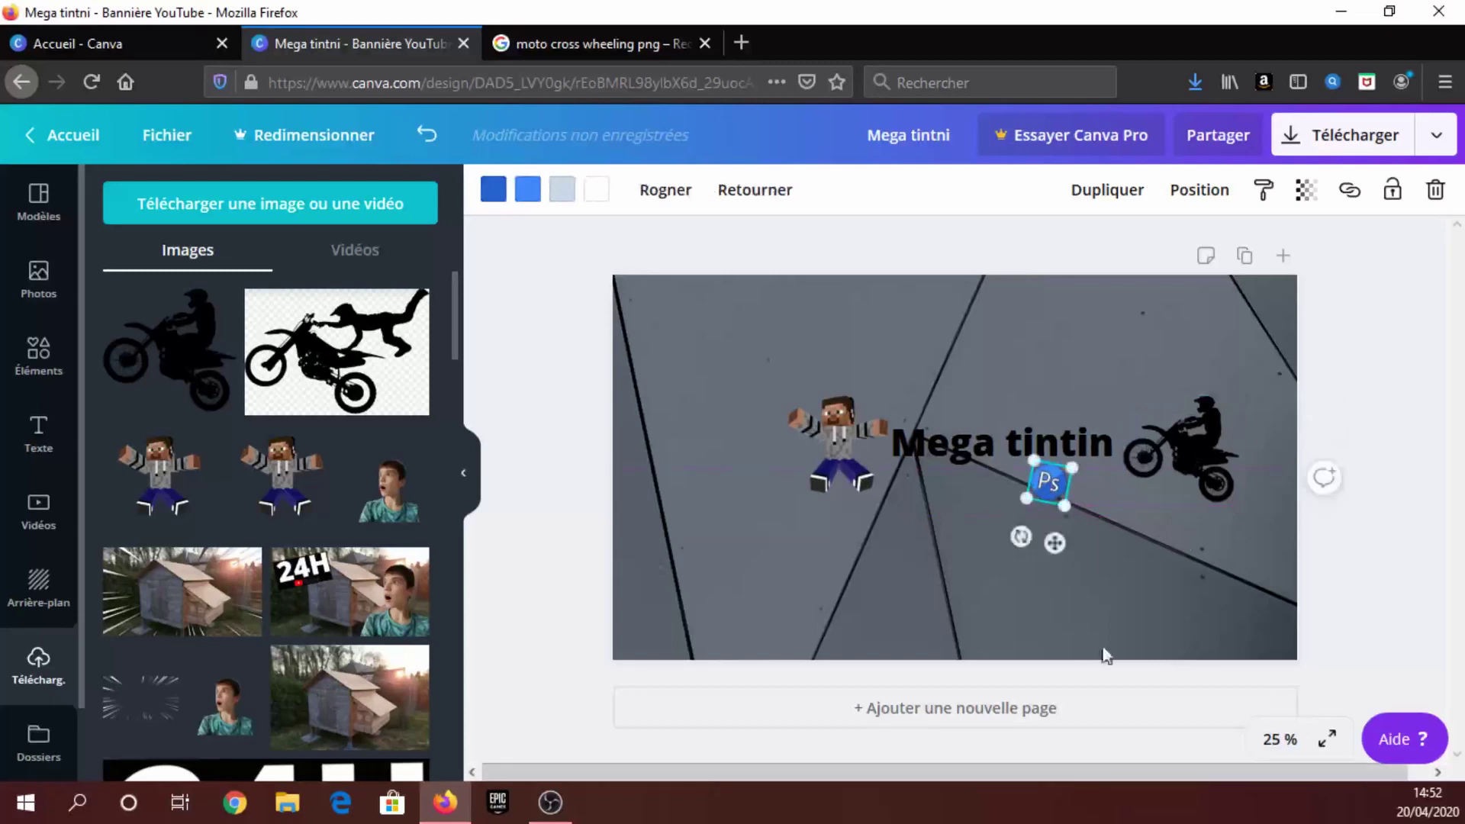
left_click(1322, 598)
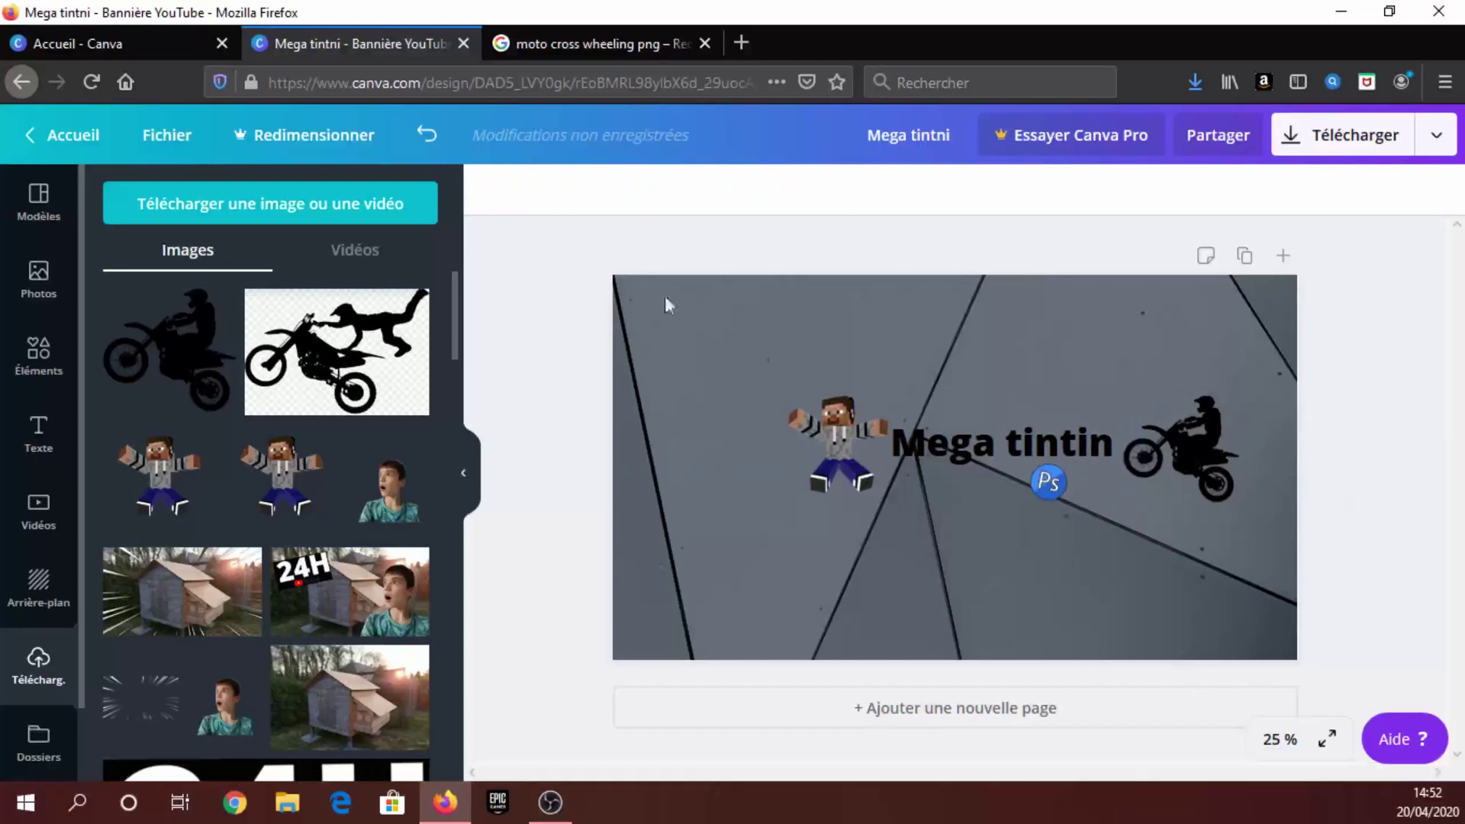
Step: Switch to the Google Images tab and search for "frotnite logo png"
left_click(580, 43)
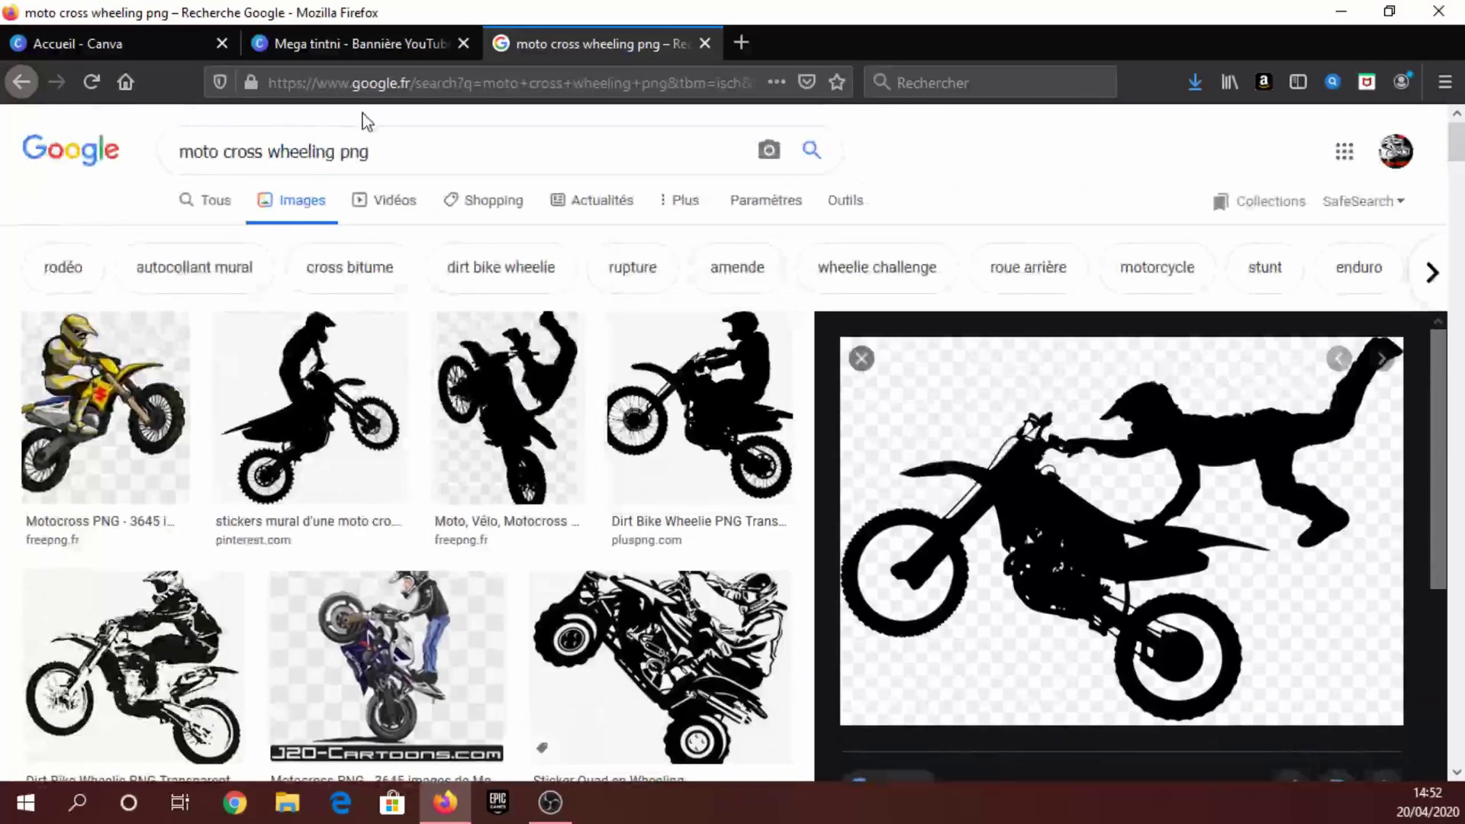
left_click(385, 140)
left_click_drag(332, 153, 163, 145)
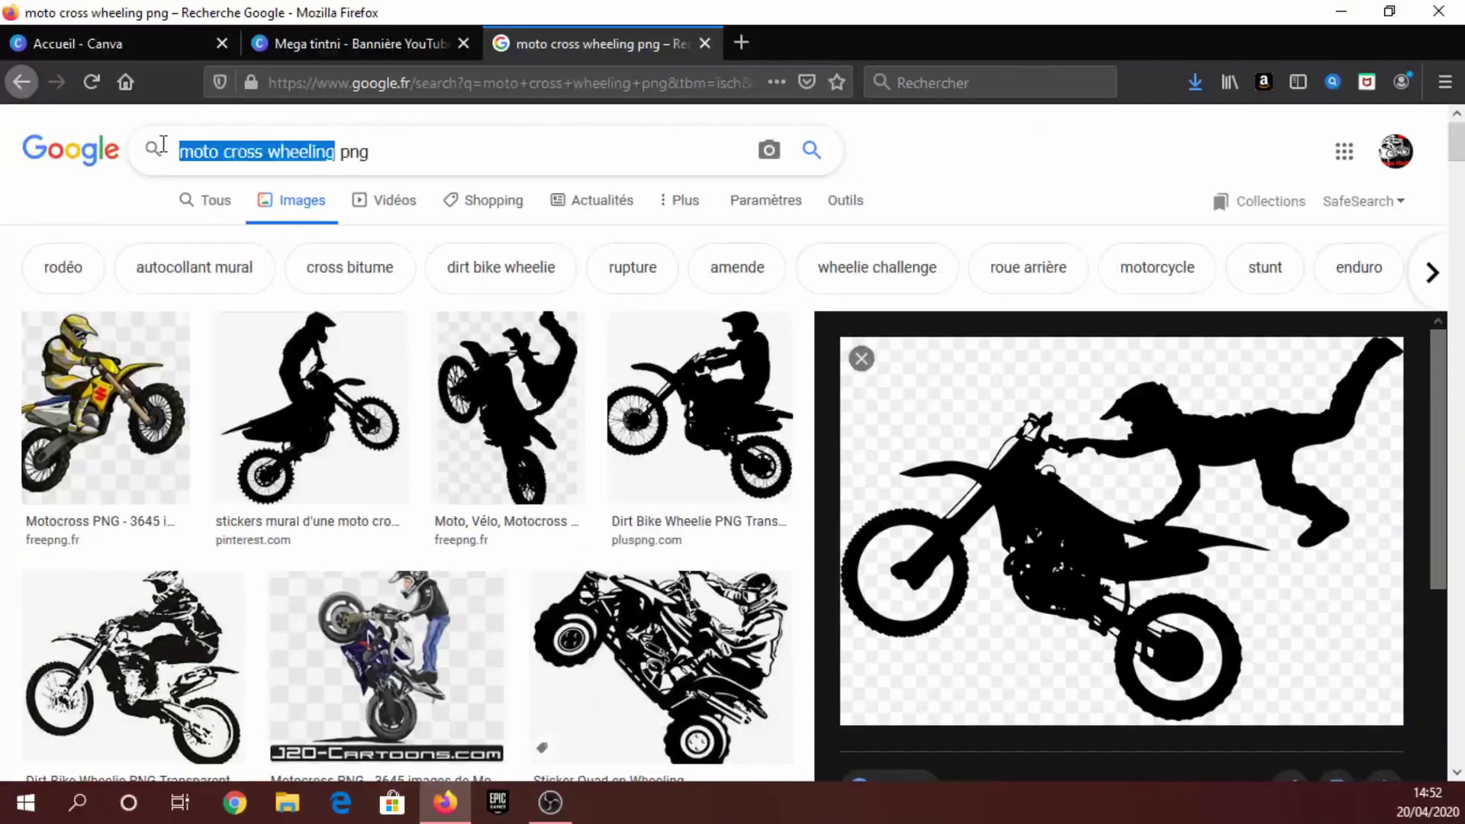
type("frot")
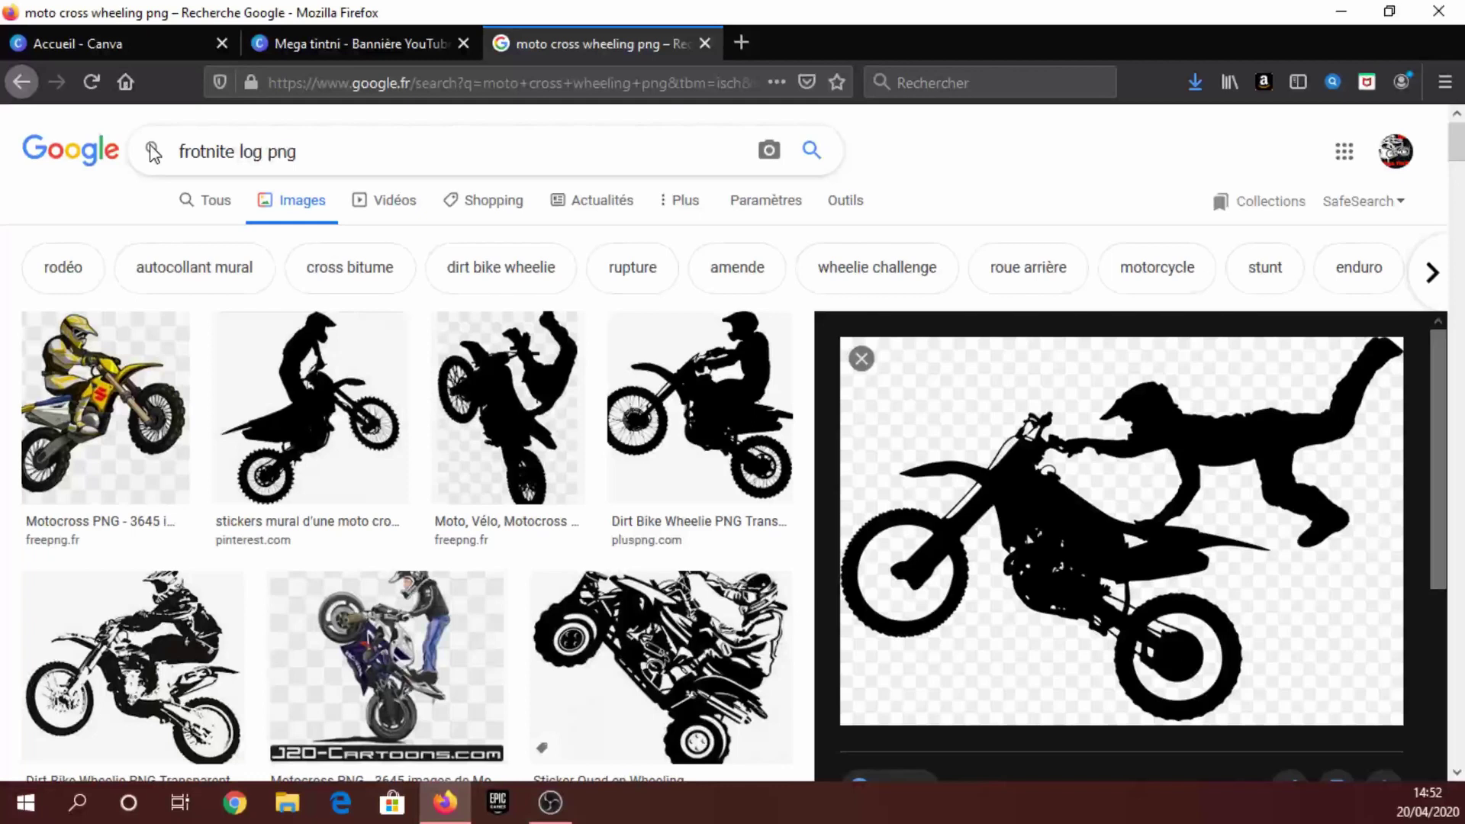
type("nite logo")
key("Return")
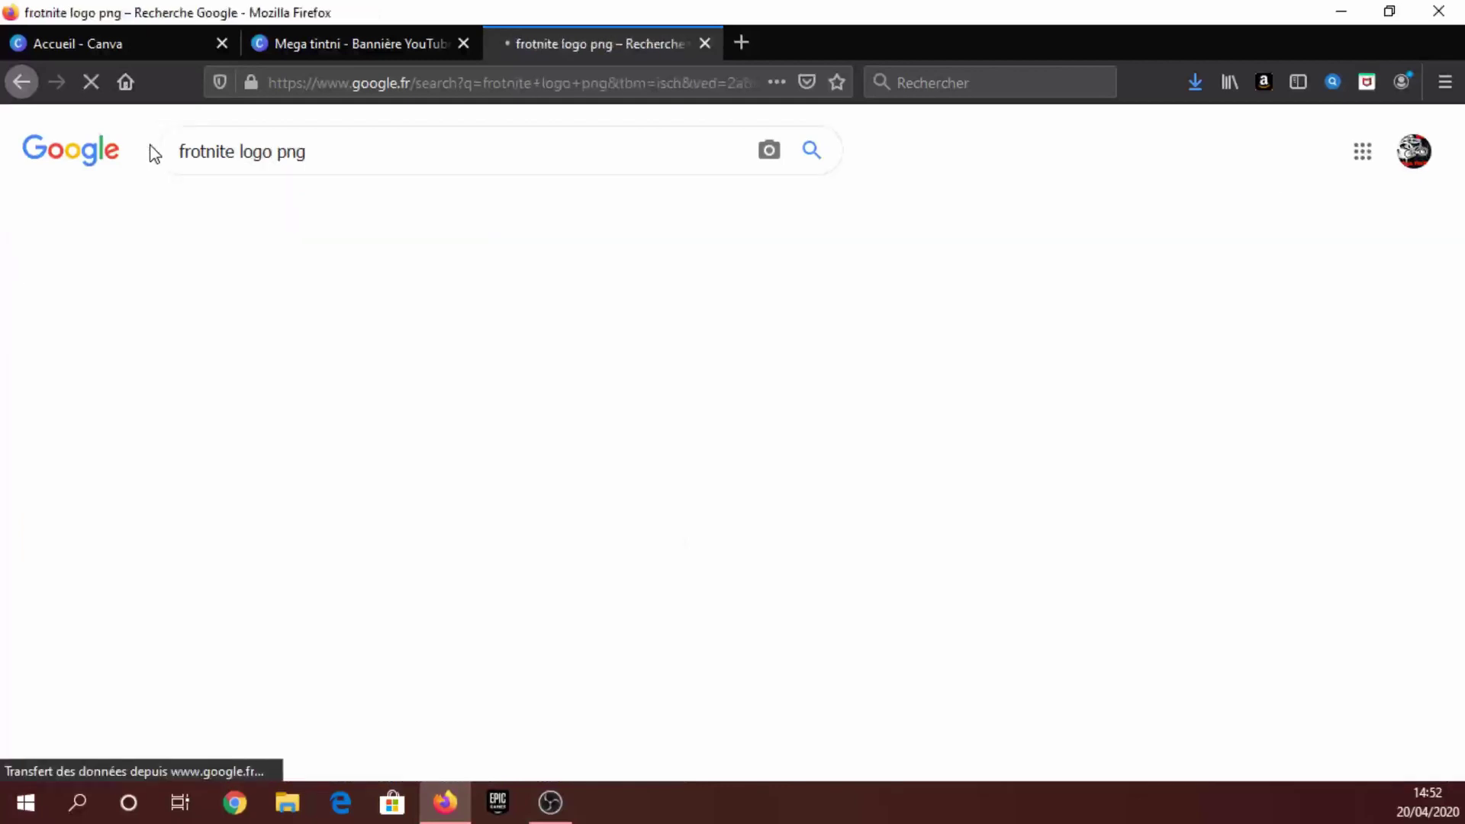
Step: Copy the plain black Fortnite logo from the logo.wine result and paste it into the Canva banner
scroll(720, 497, "down", 1)
scroll(720, 498, "down", 4)
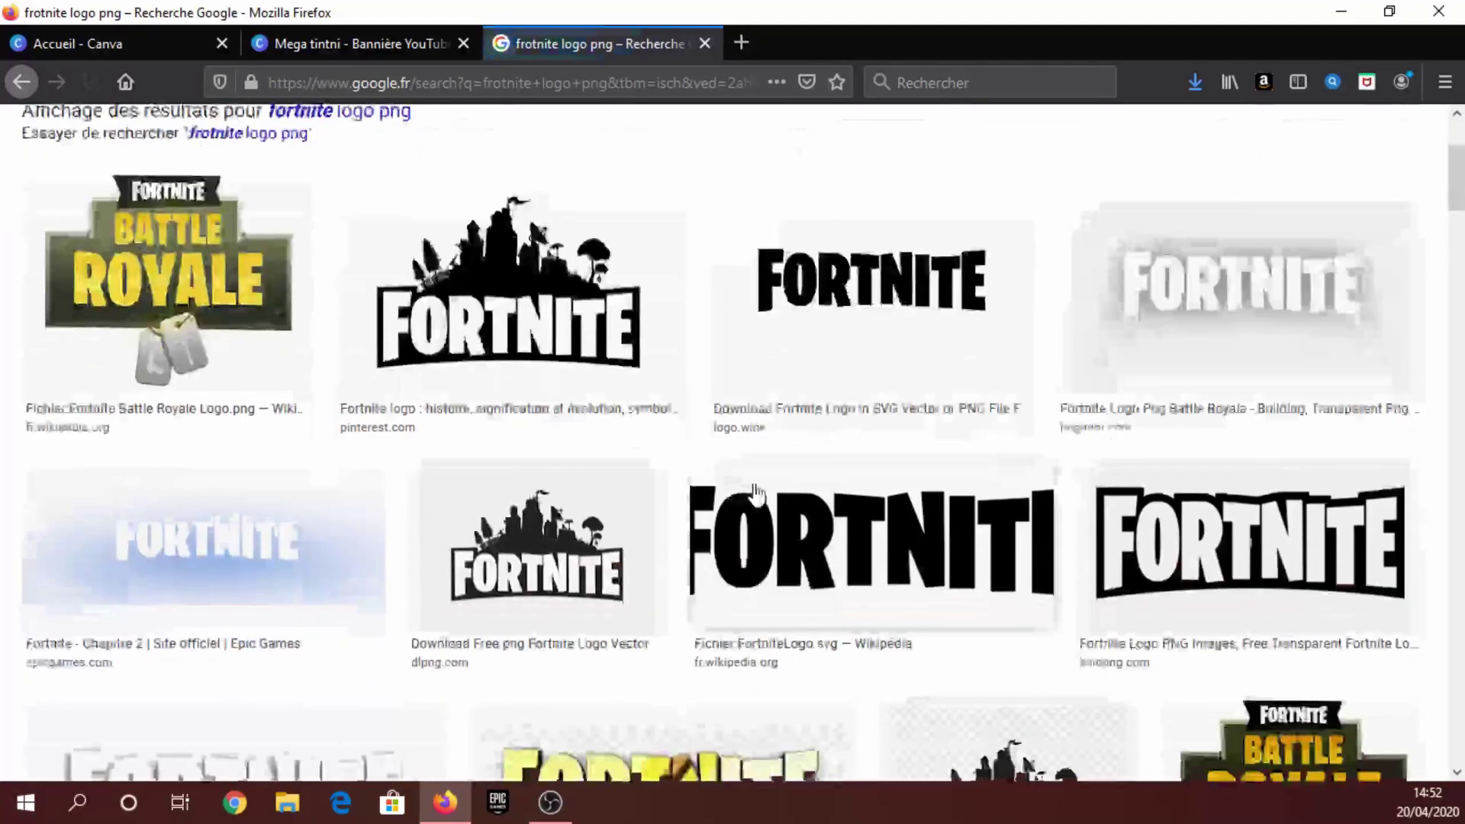
scroll(785, 490, "up", 2)
left_click(1221, 311)
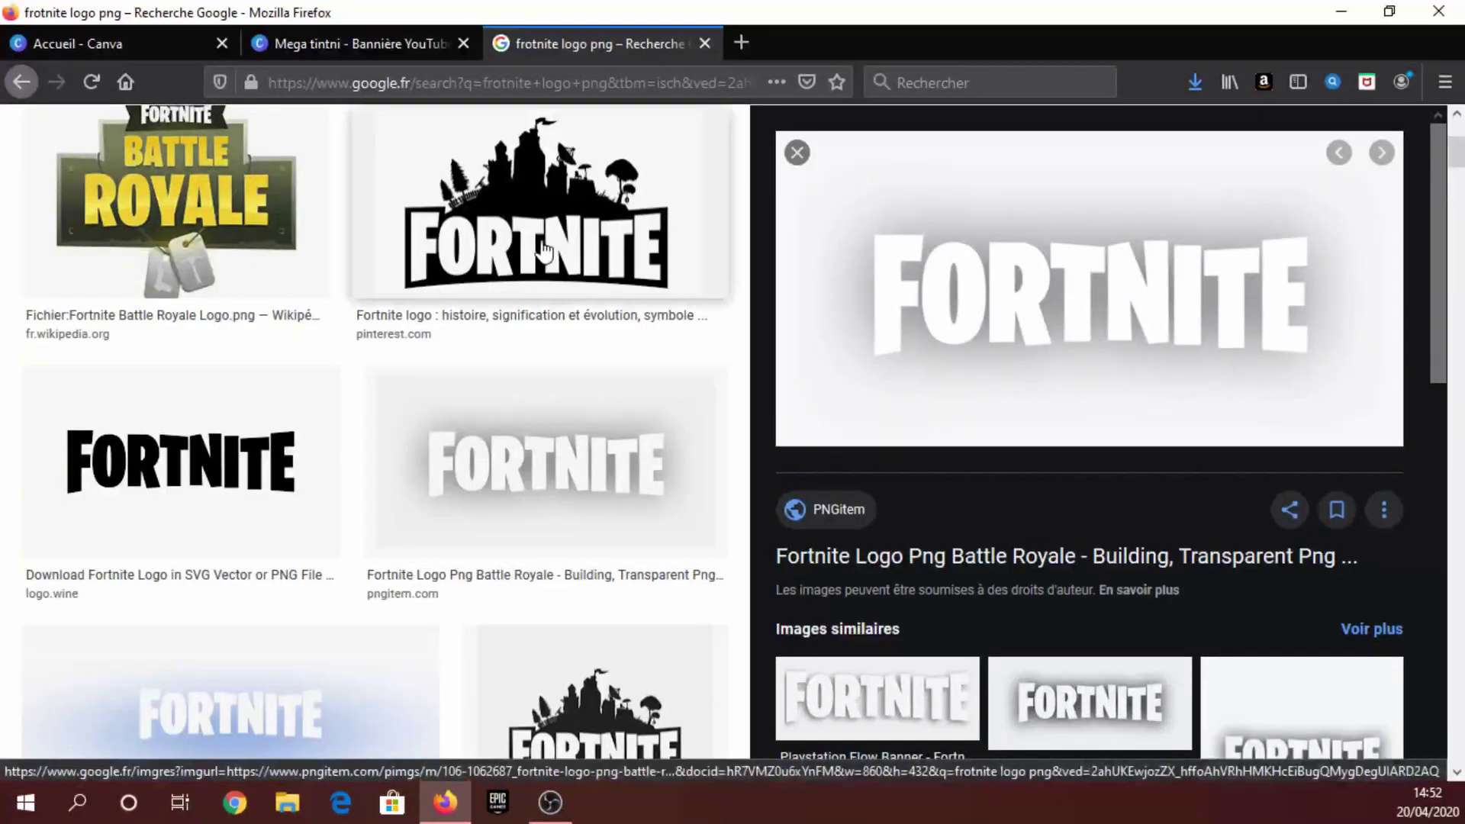
left_click(235, 457)
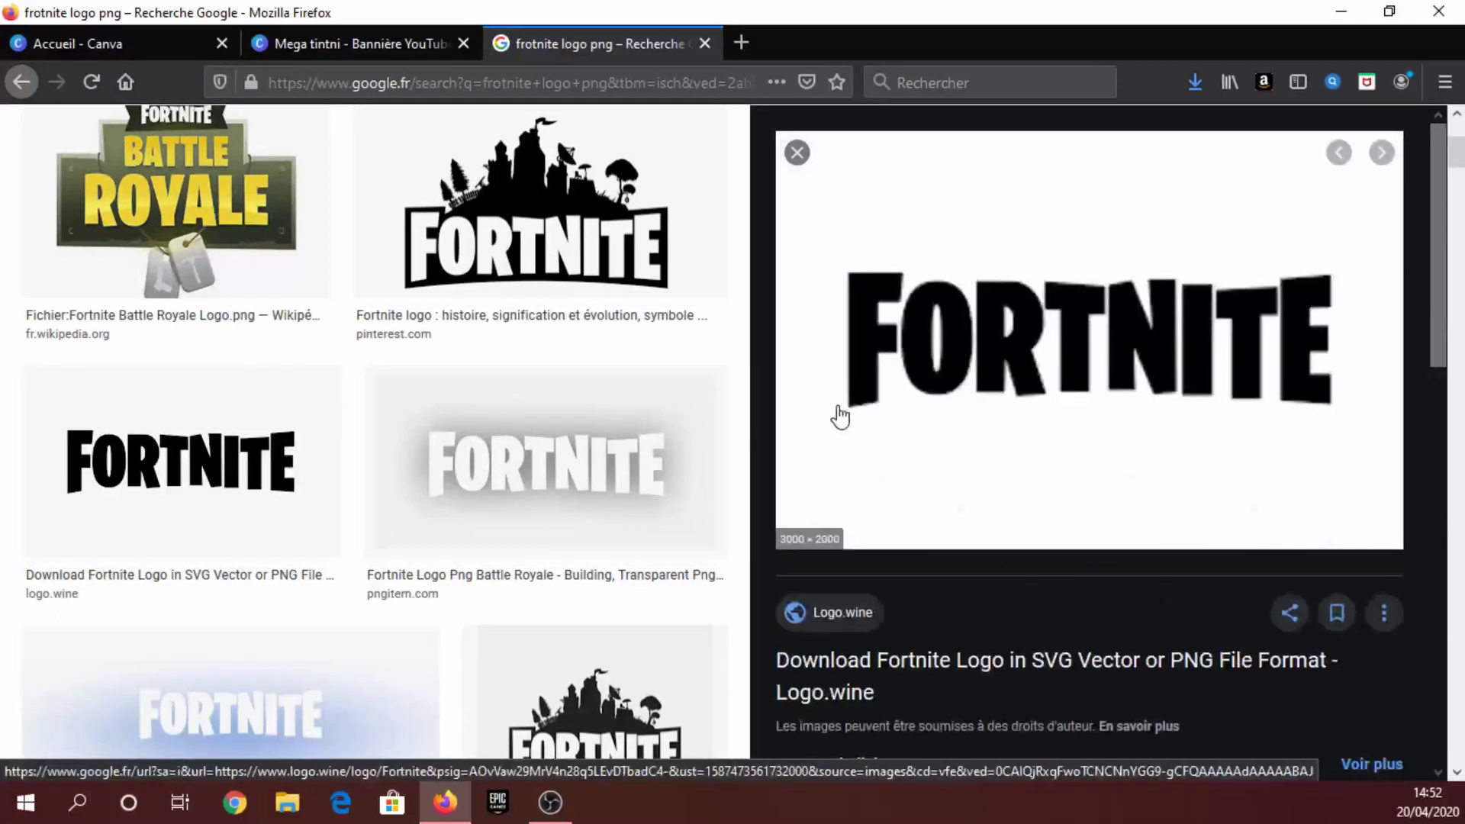
scroll(960, 395, "down", 1)
right_click(1023, 356)
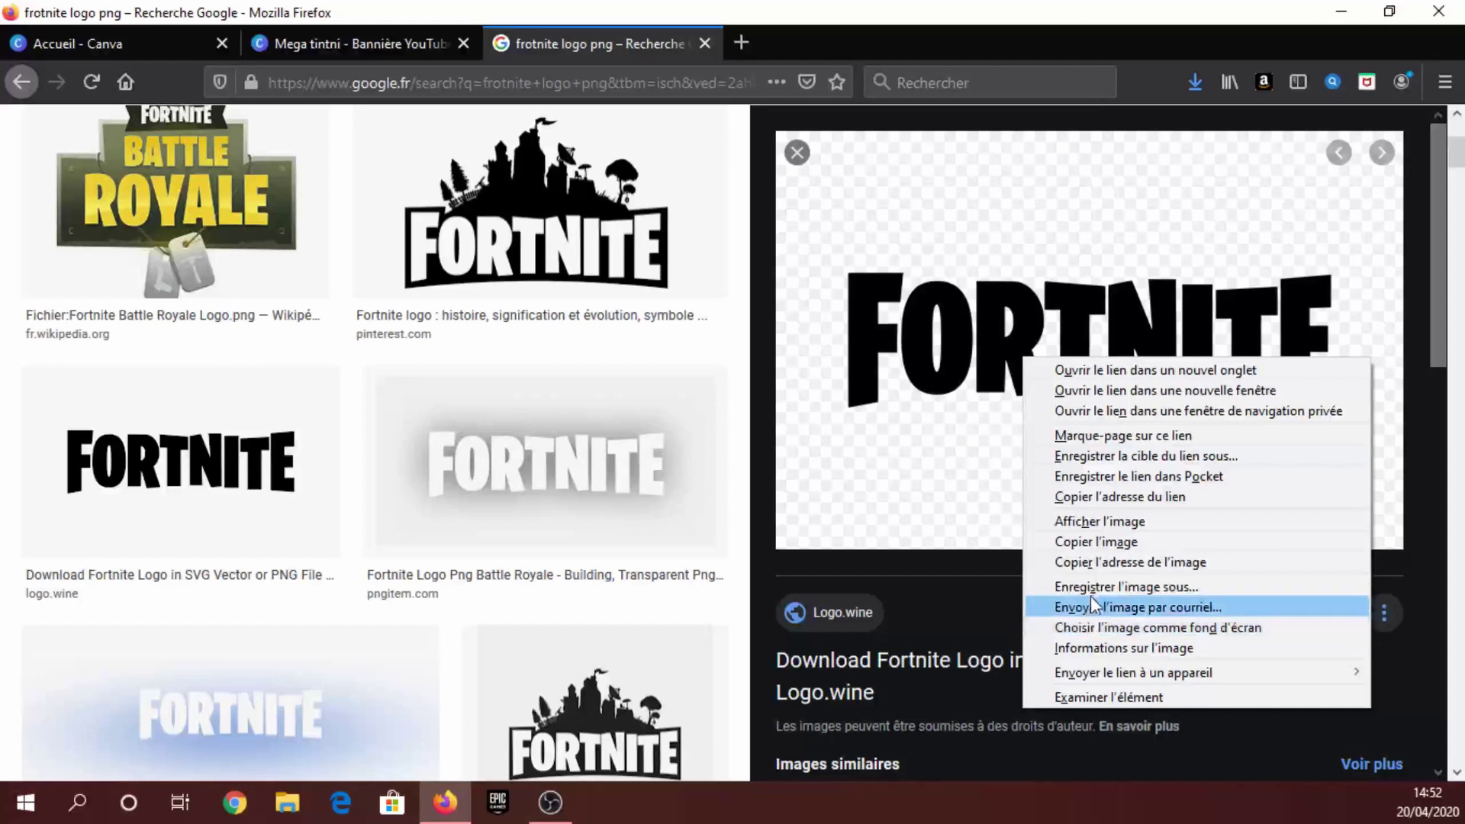
left_click(359, 43)
key("ctrl+v")
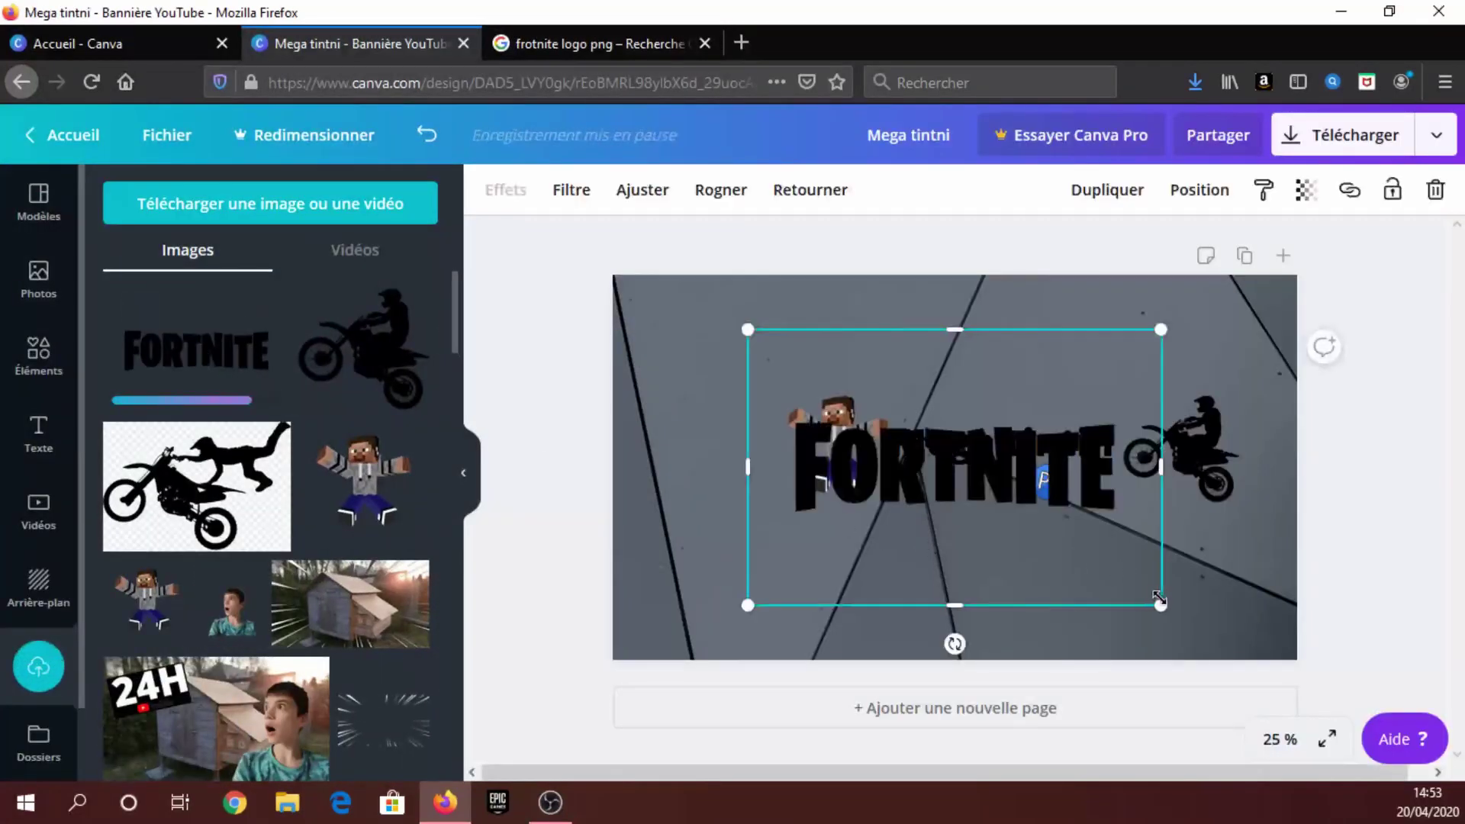
Step: Shrink the Fortnite logo, tilt it slightly clockwise and place it beneath "Mega", beside the Ps icon
left_click_drag(1159, 597, 877, 418)
left_click_drag(809, 357, 950, 486)
left_click_drag(956, 577, 995, 526)
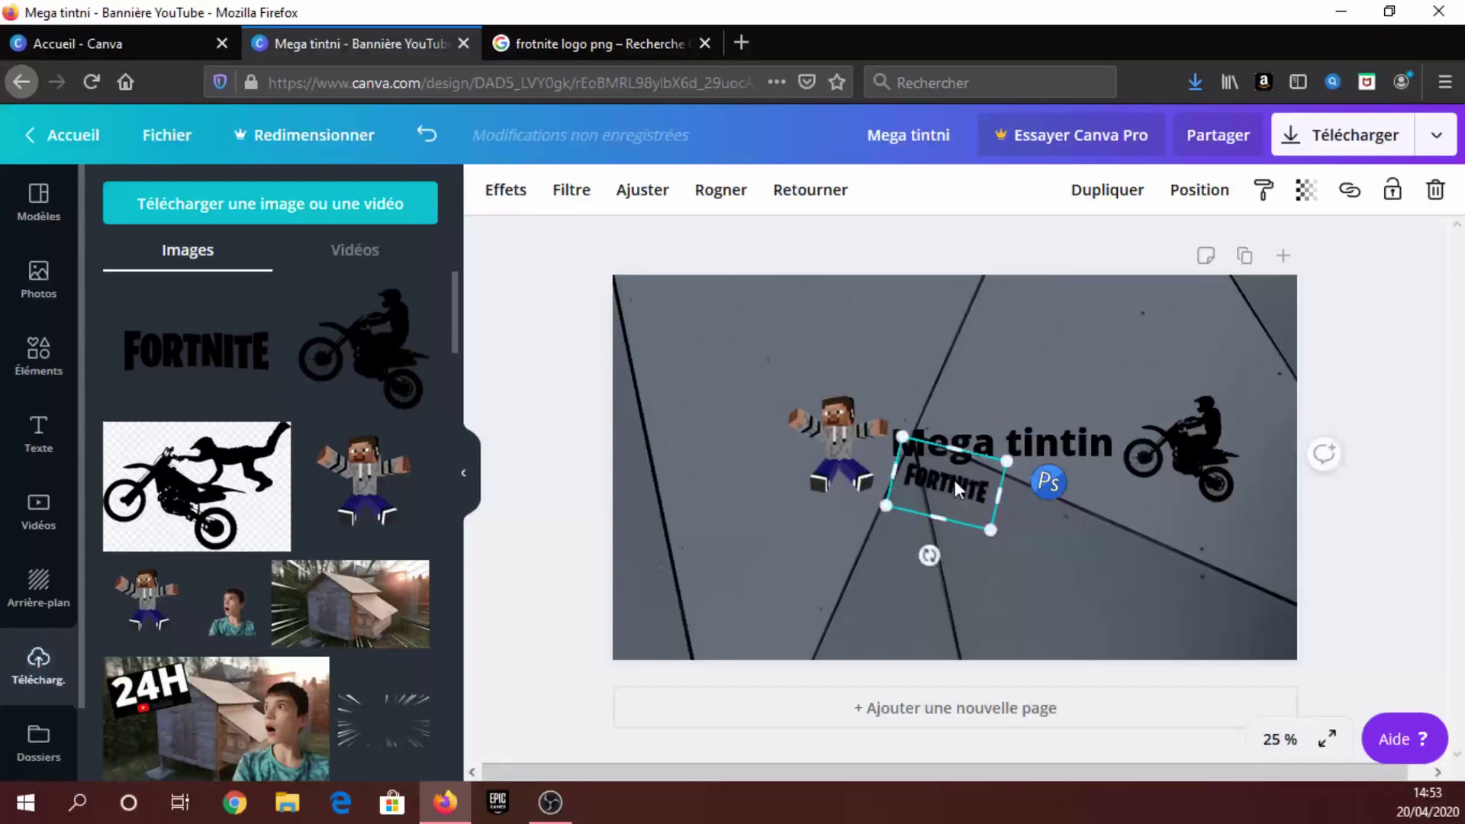
mouse_move(954, 479)
left_mouse_down()
mouse_move(1136, 501)
mouse_move(968, 385)
mouse_move(878, 393)
mouse_move(901, 502)
mouse_move(930, 474)
left_mouse_up()
mouse_move(967, 531)
left_mouse_down()
mouse_move(919, 495)
mouse_move(1005, 503)
mouse_move(955, 508)
left_mouse_up()
left_click(1040, 598)
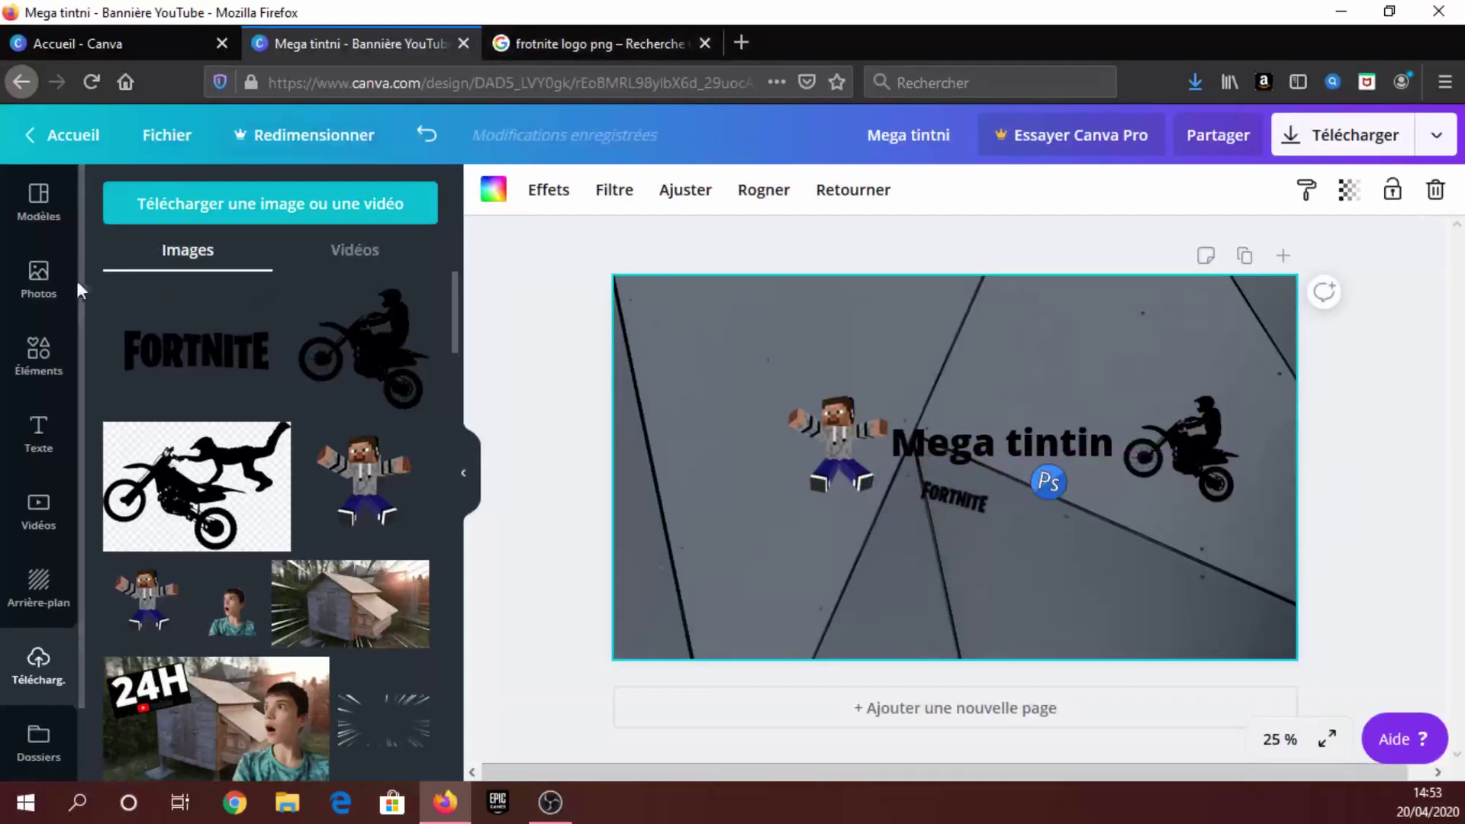
Step: Add the recently used Minecraft grass block to the banner, shrunk and slightly tilted above "tintin"
left_click(38, 352)
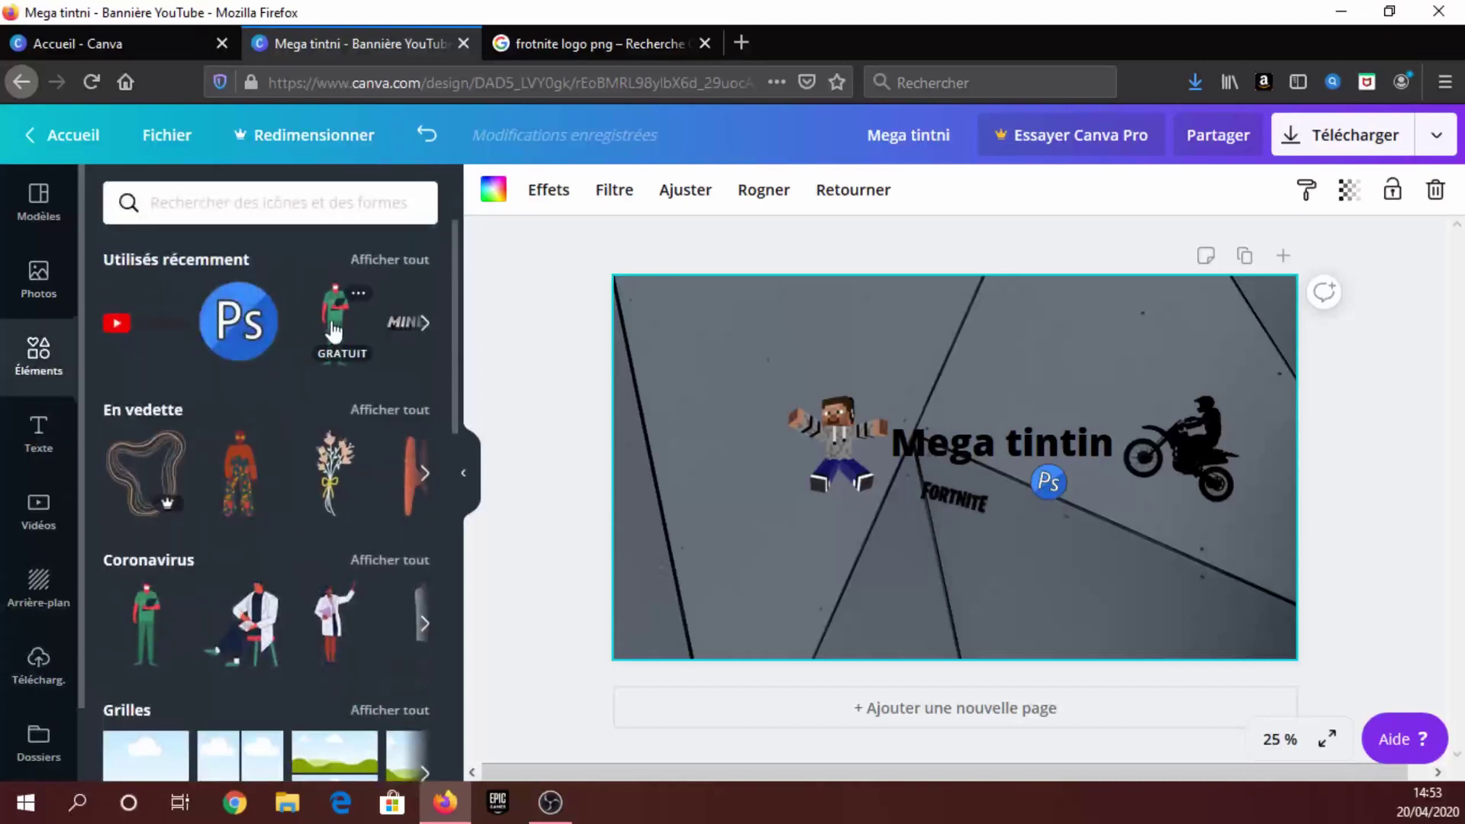
left_click(425, 325)
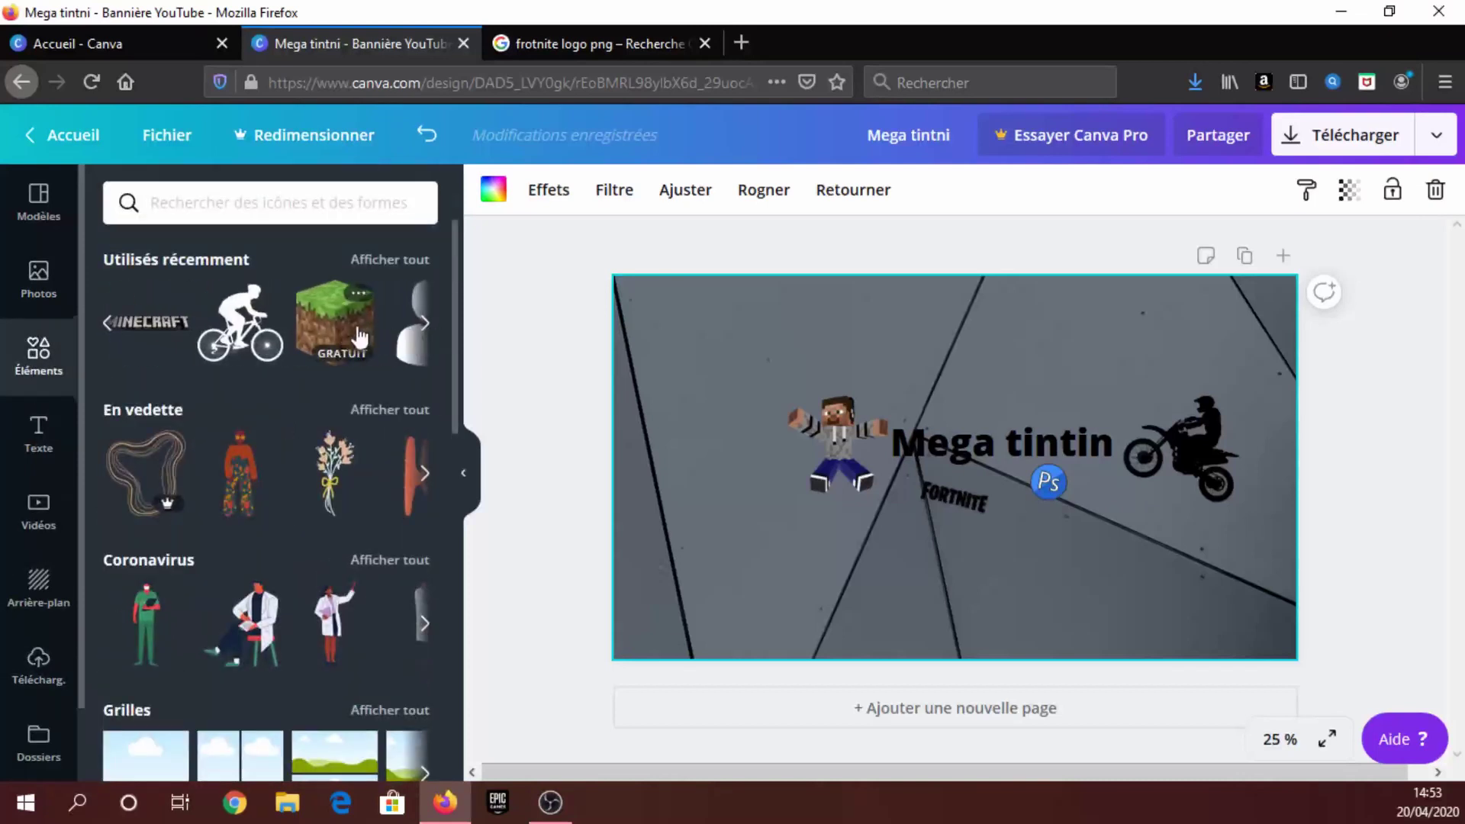
left_click(332, 317)
left_click_drag(1015, 543, 1024, 406)
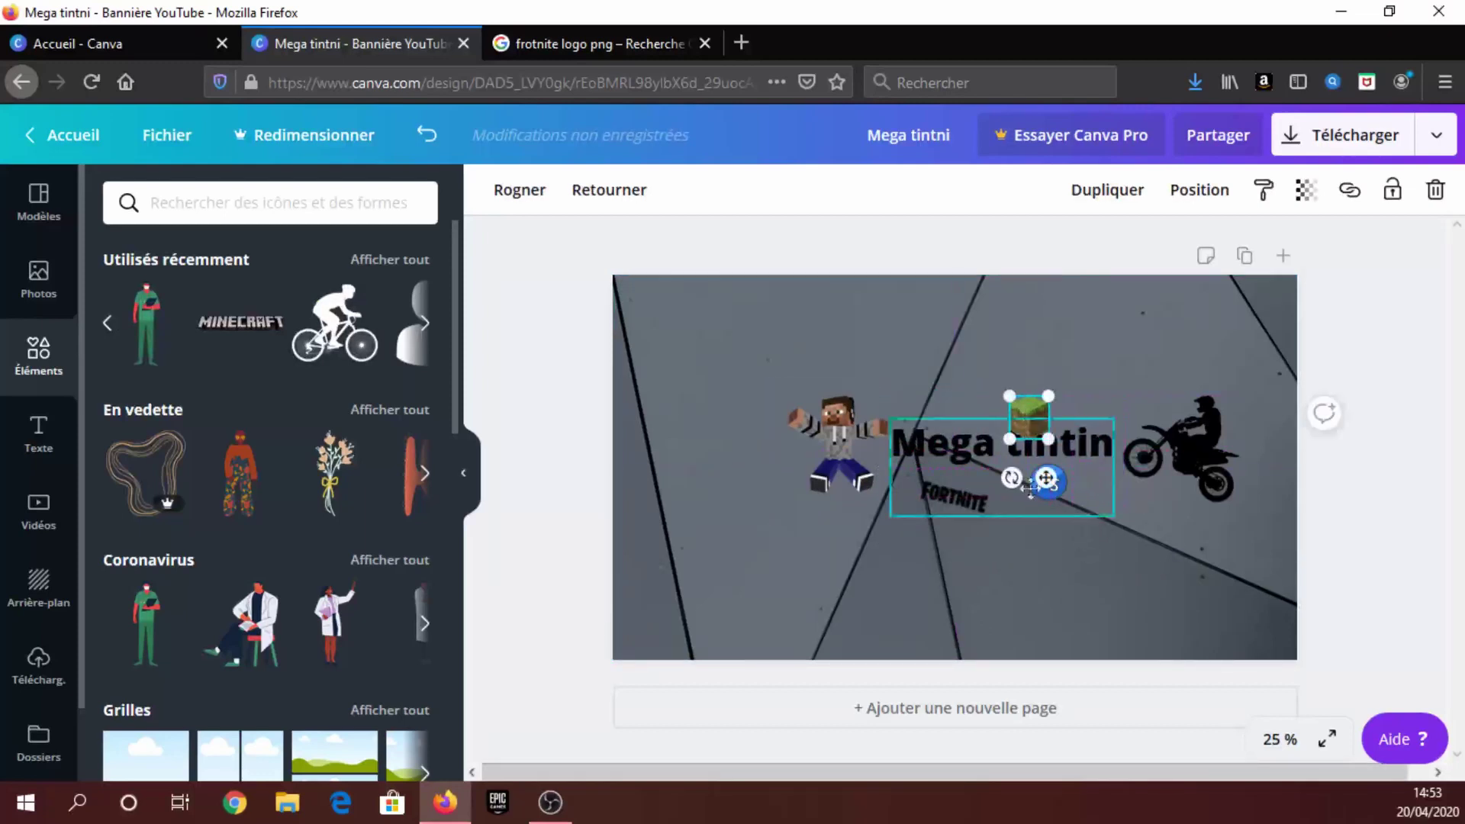
left_click_drag(1011, 478, 1046, 477)
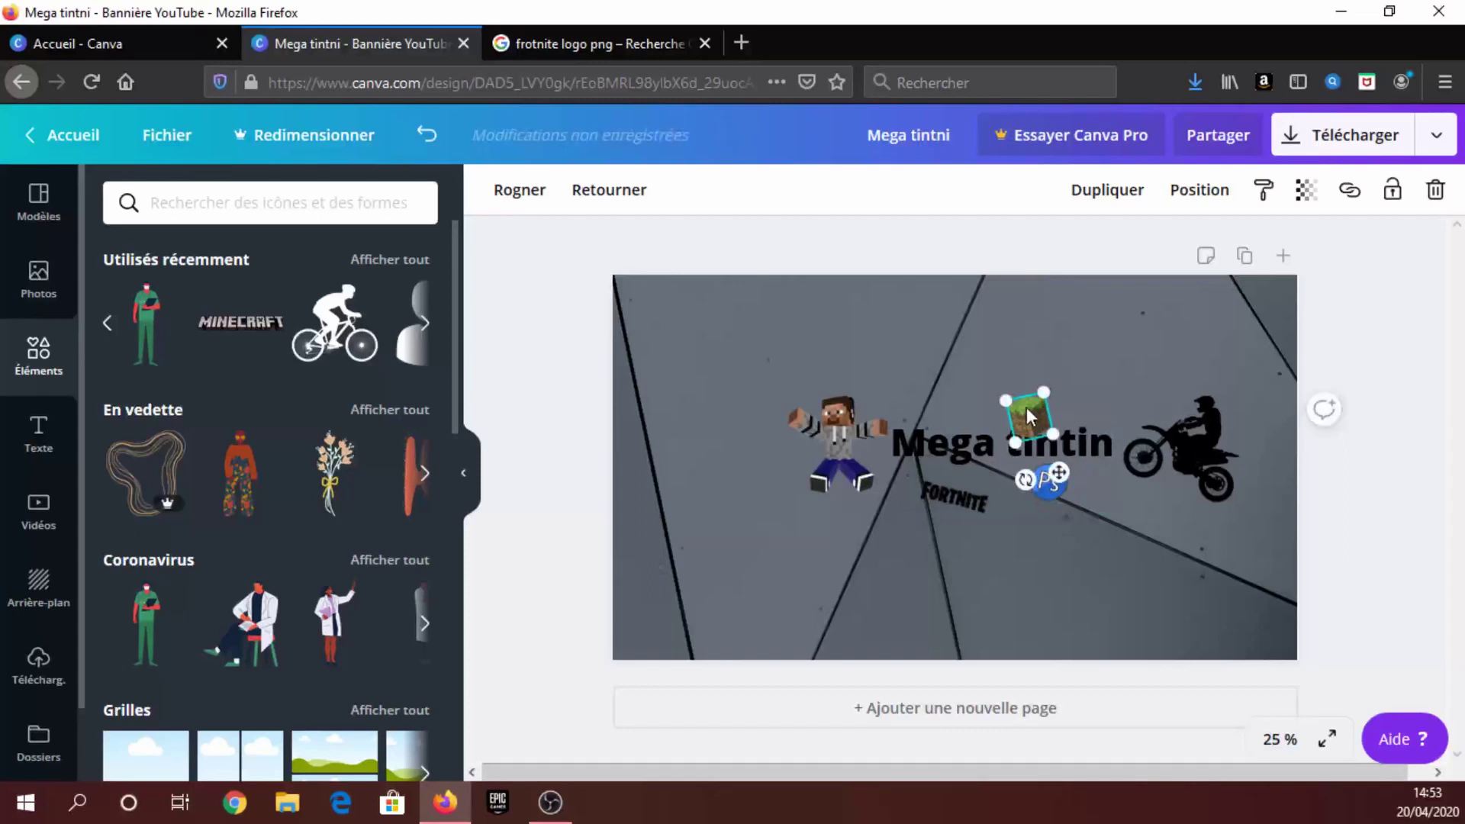
mouse_move(1027, 406)
left_mouse_down()
mouse_move(1023, 393)
mouse_move(1039, 408)
mouse_move(1012, 385)
mouse_move(1042, 405)
left_mouse_up()
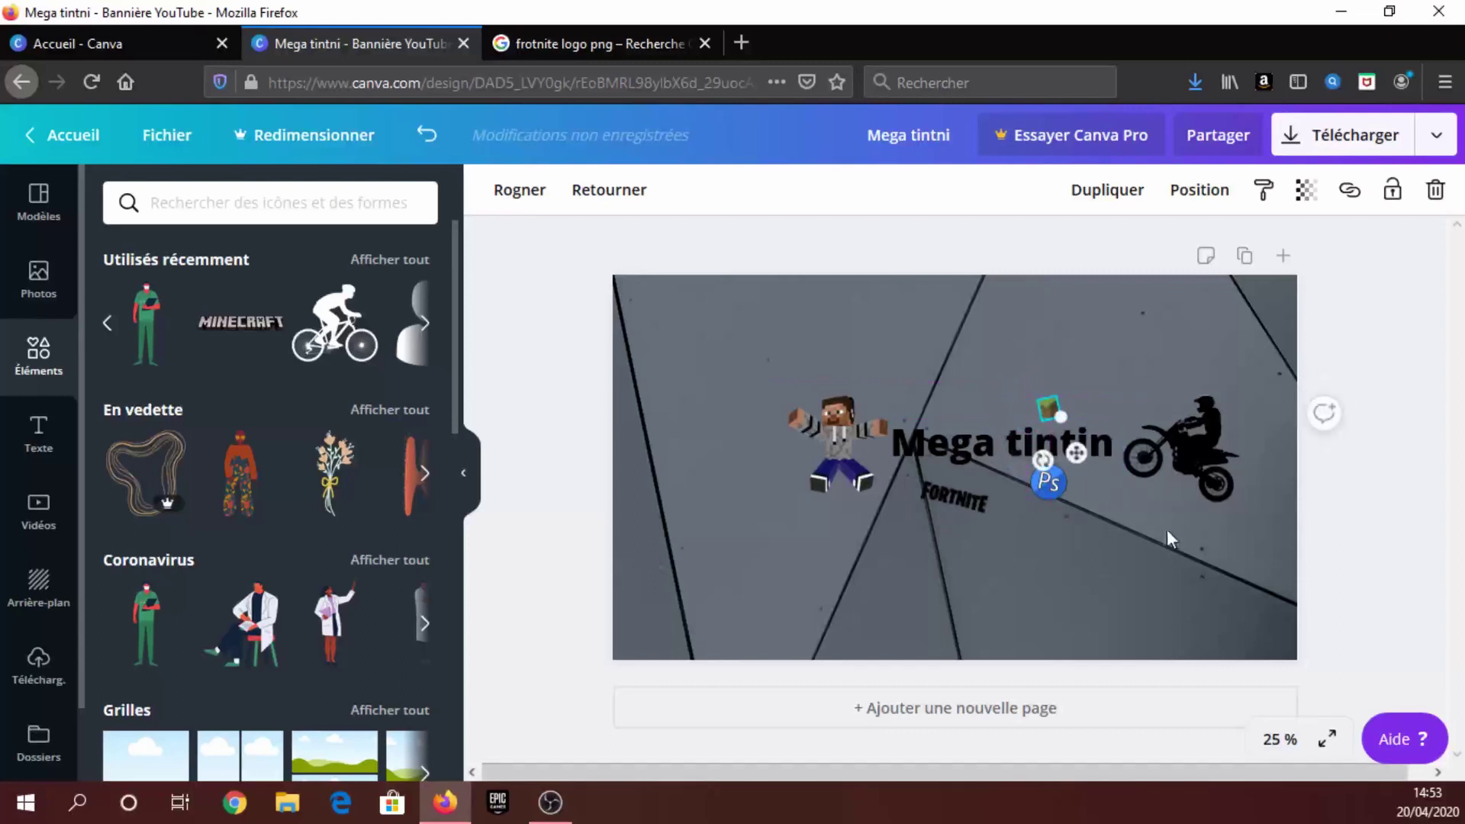
Step: Apply the Selfie filter to the banner's background image
left_click(1357, 531)
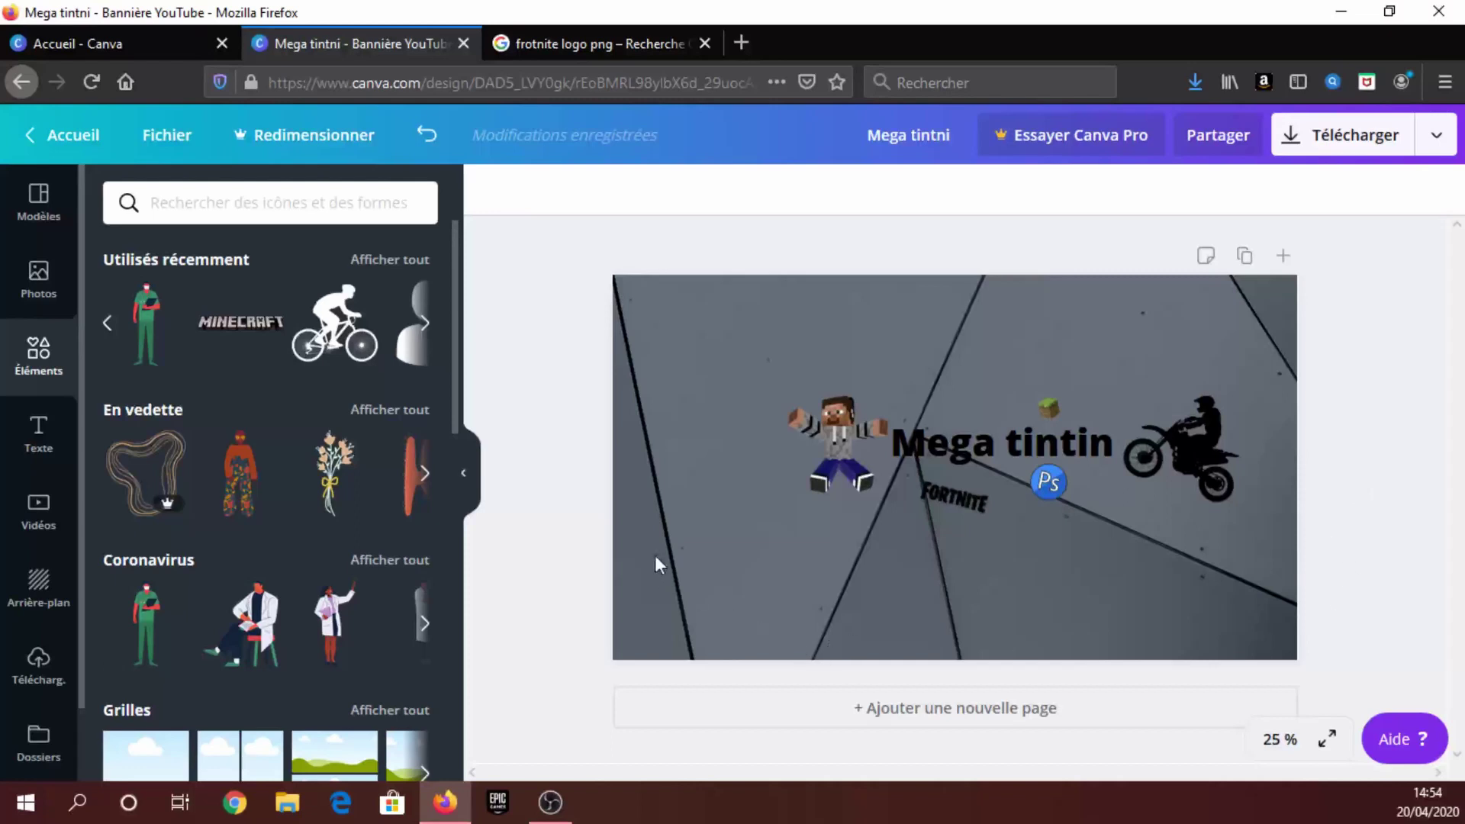
left_click(771, 498)
left_click(699, 476)
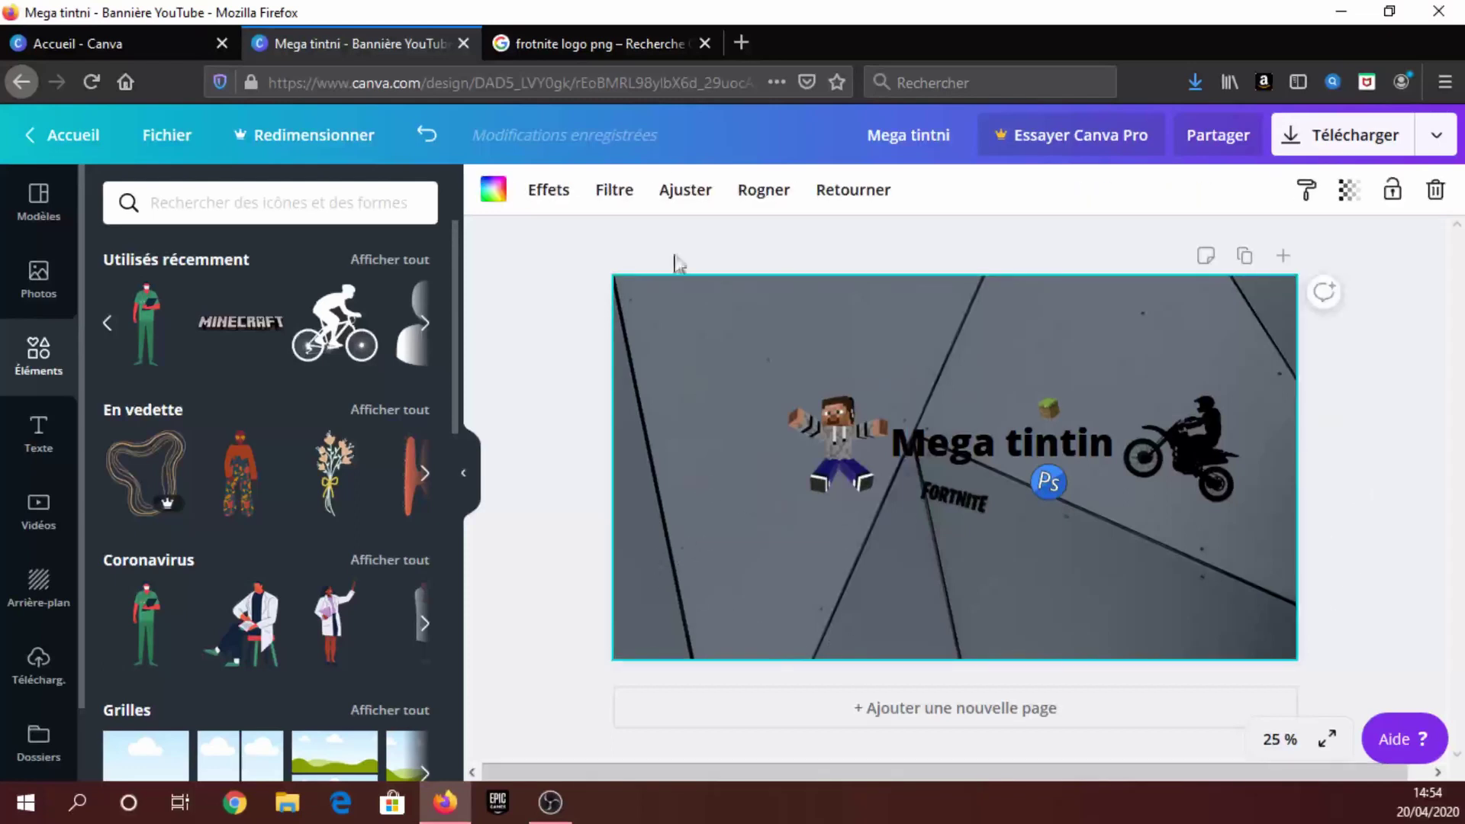
left_click(544, 194)
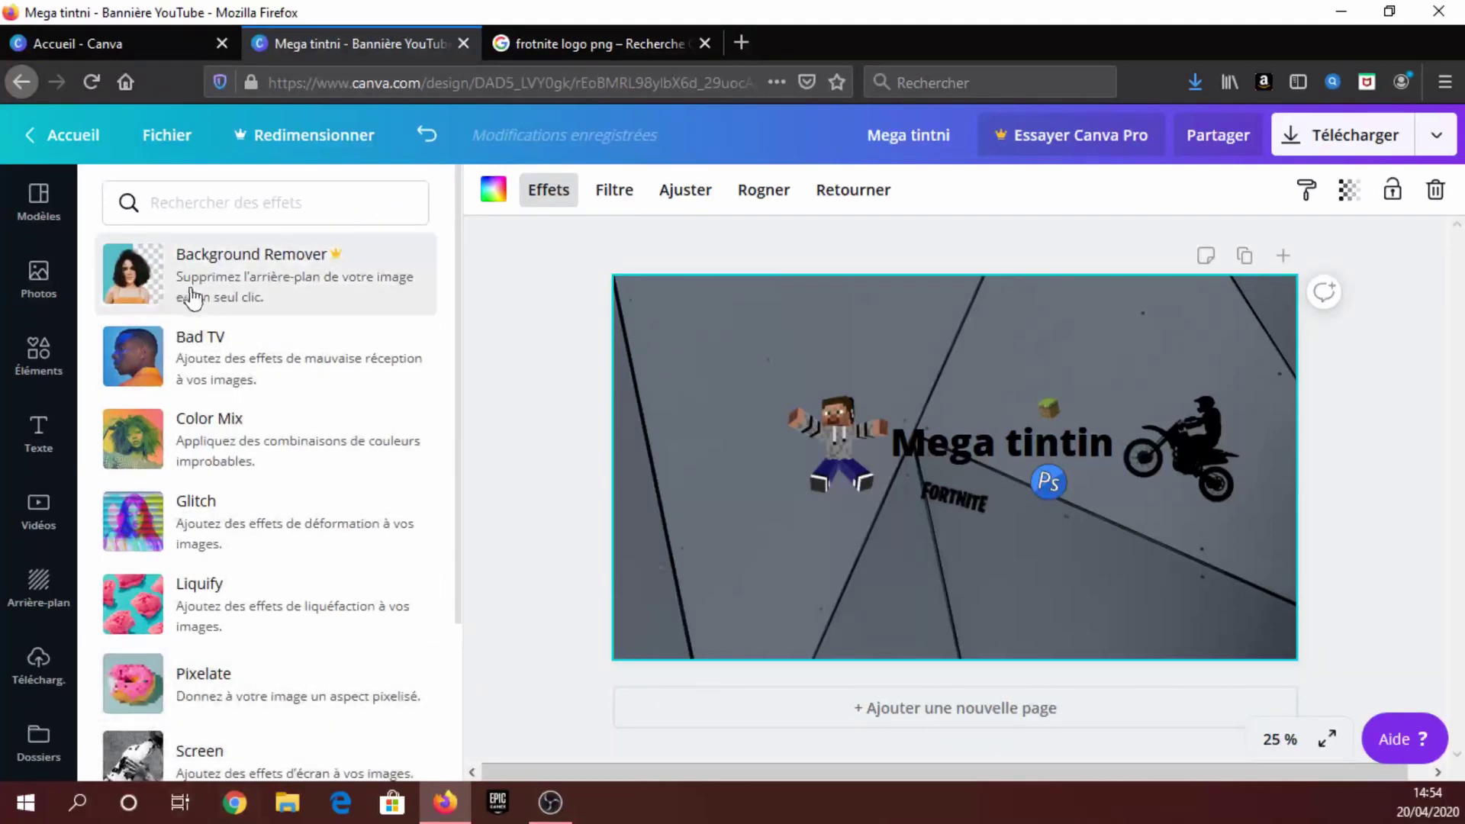
left_click(614, 192)
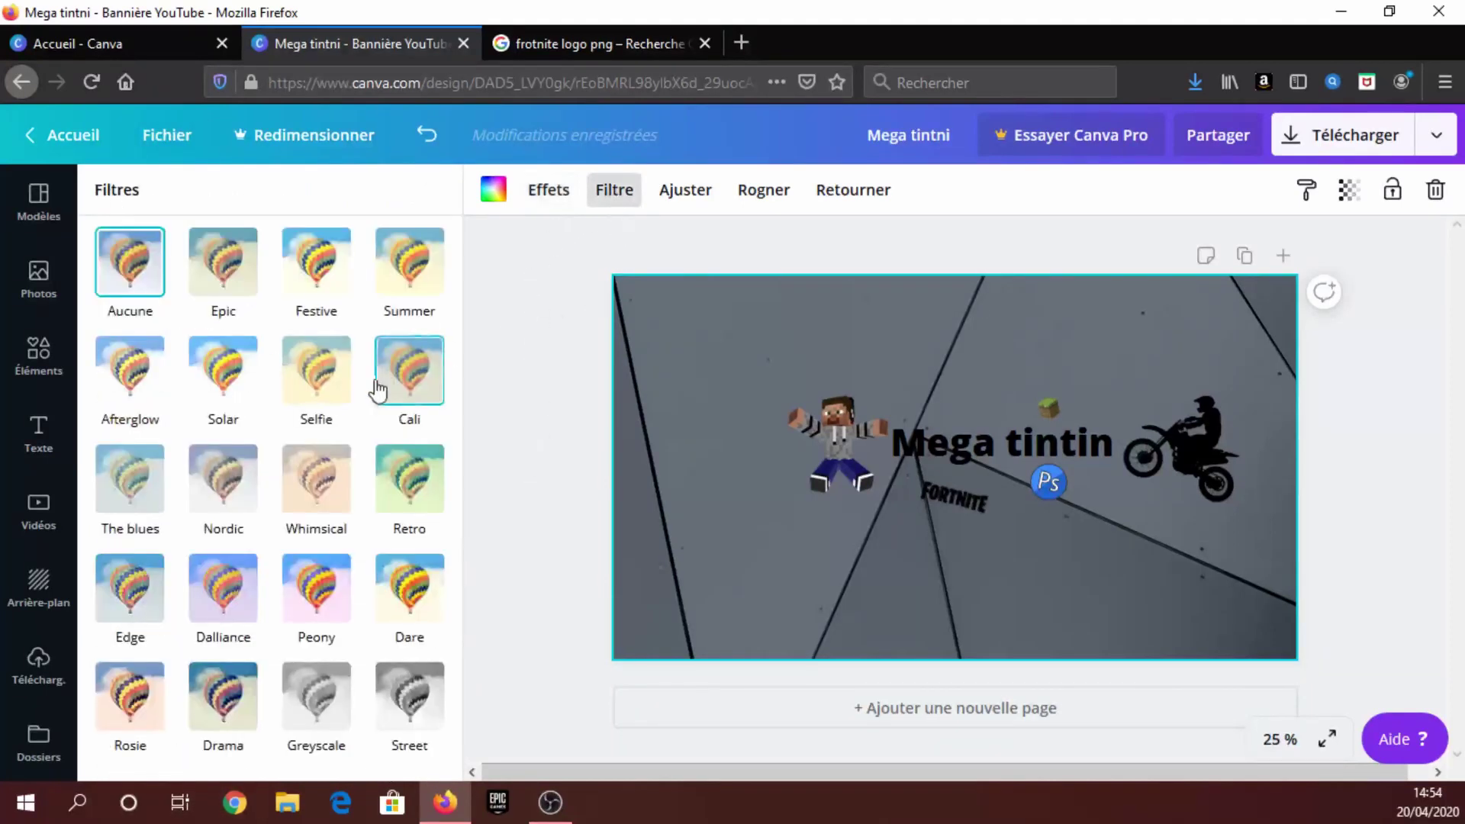
left_click(326, 391)
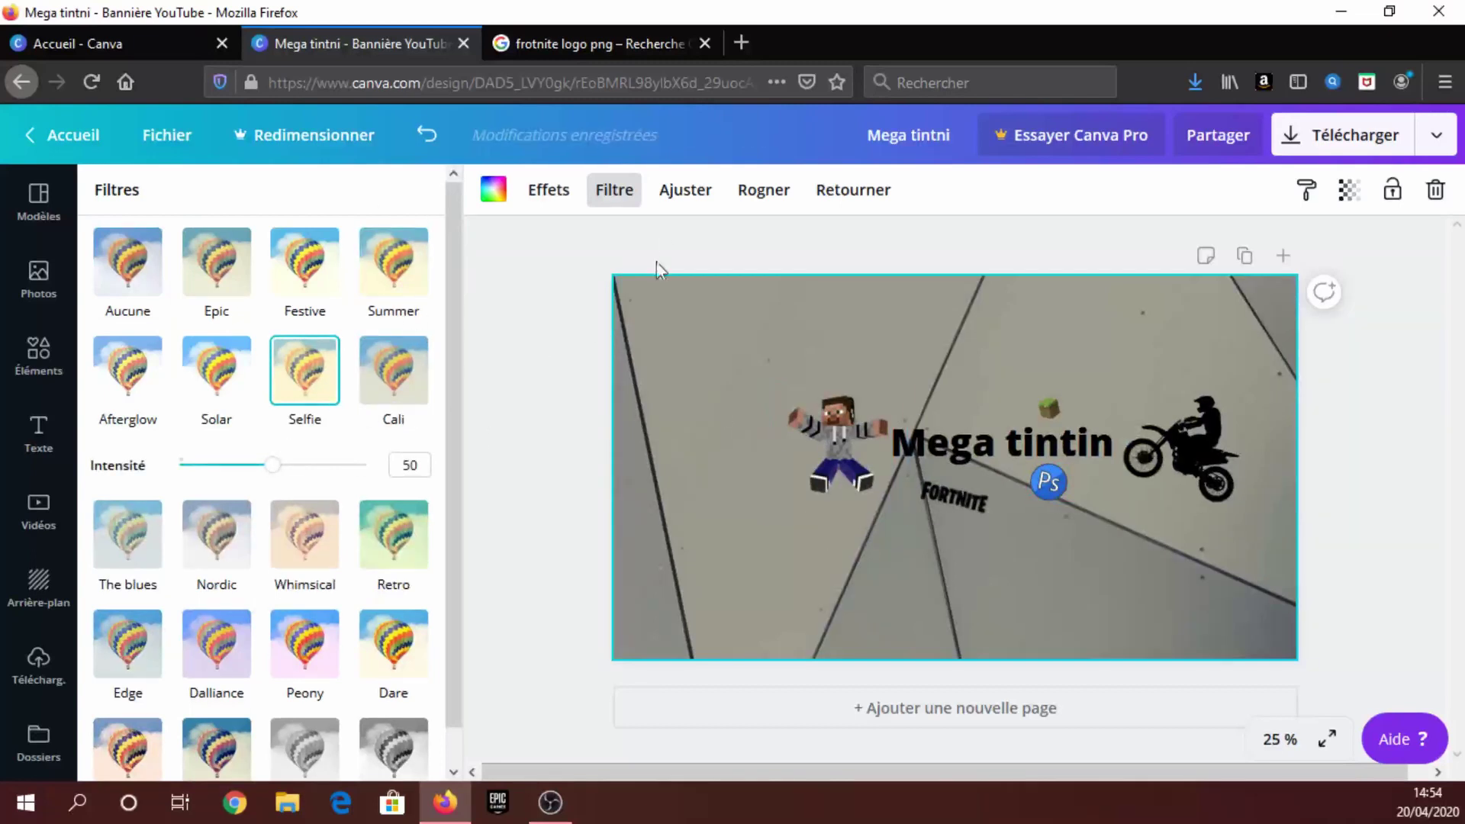
Step: Adjust the background image's tint (Teinte) to -58
left_click(684, 191)
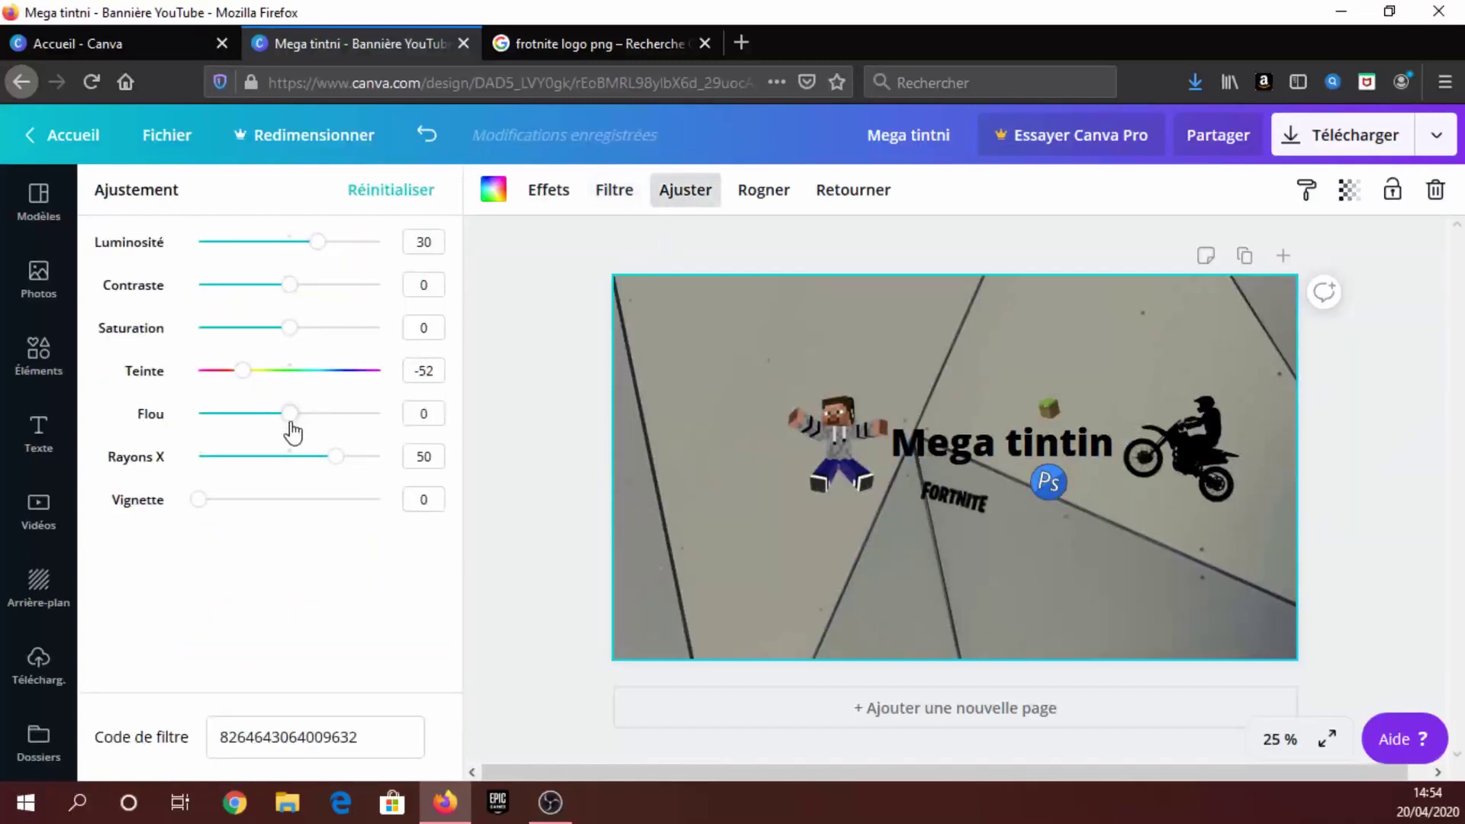
mouse_move(299, 424)
left_mouse_down()
mouse_move(448, 415)
mouse_move(288, 426)
left_mouse_up()
left_click_drag(250, 378, 237, 349)
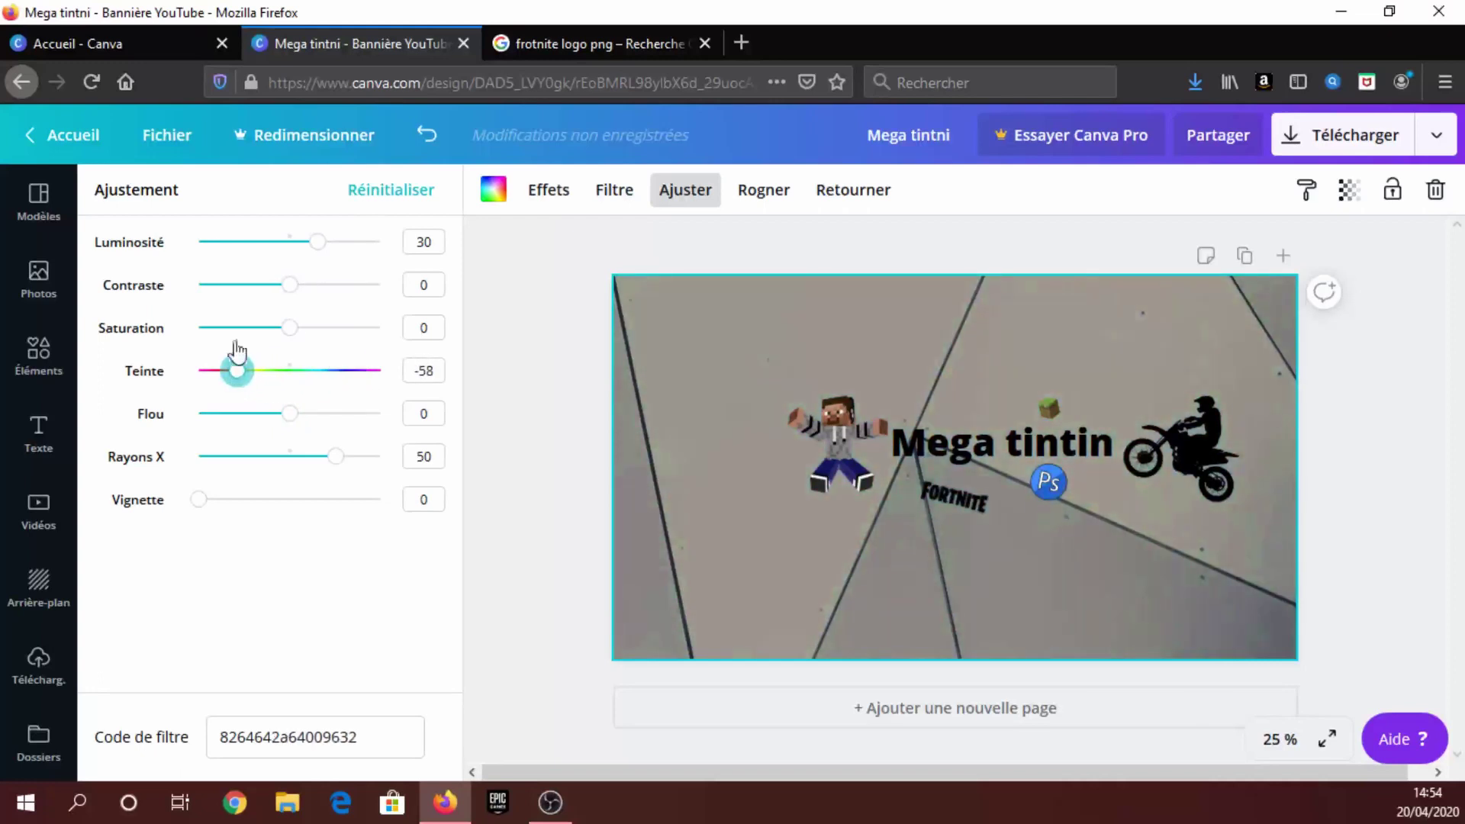
left_click(737, 196)
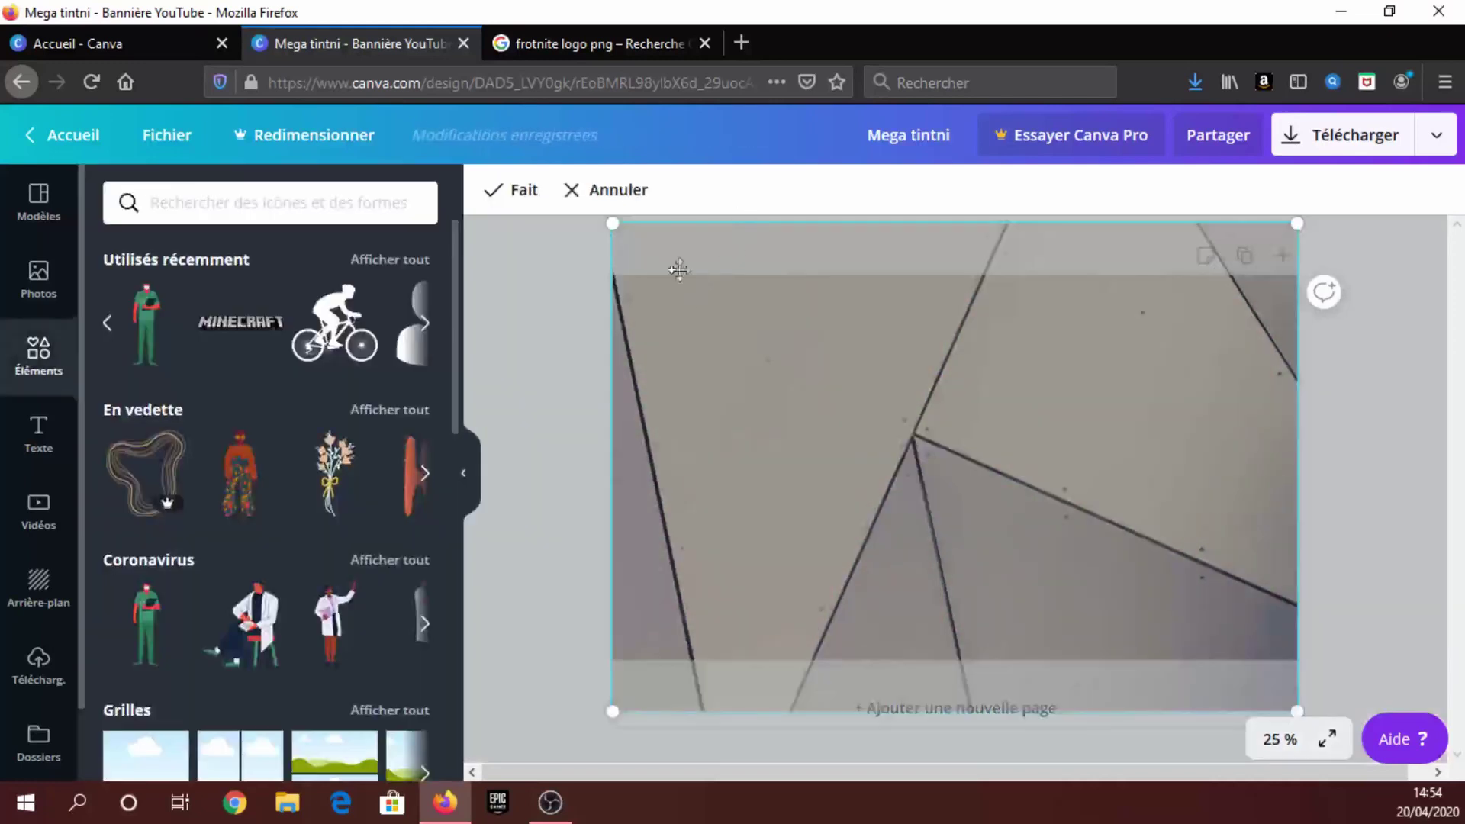
left_click_drag(622, 222, 624, 333)
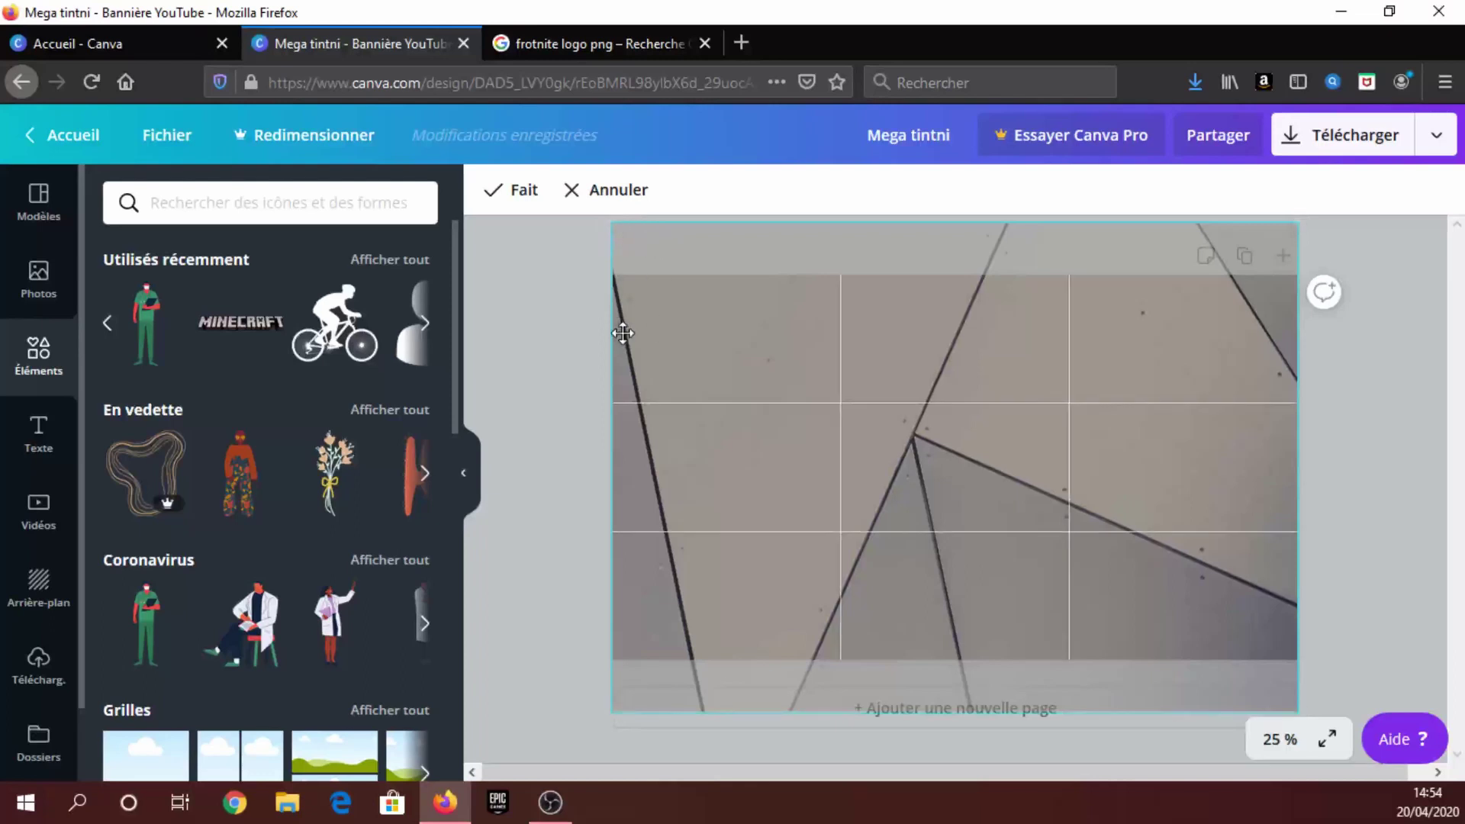
left_click(599, 194)
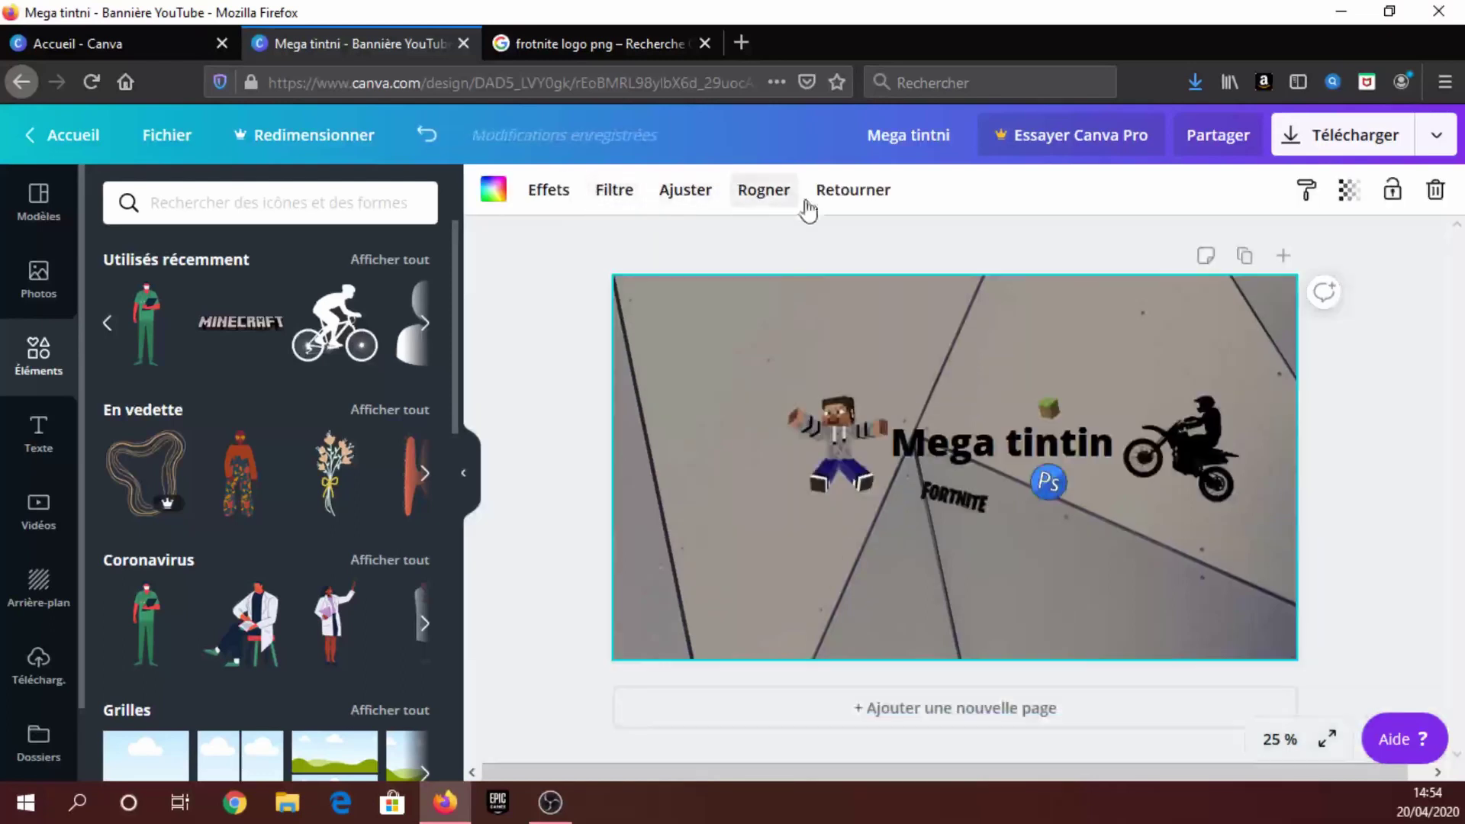
Step: Try a horizontal flip of the background image, flip it back and deselect the image
left_click(848, 202)
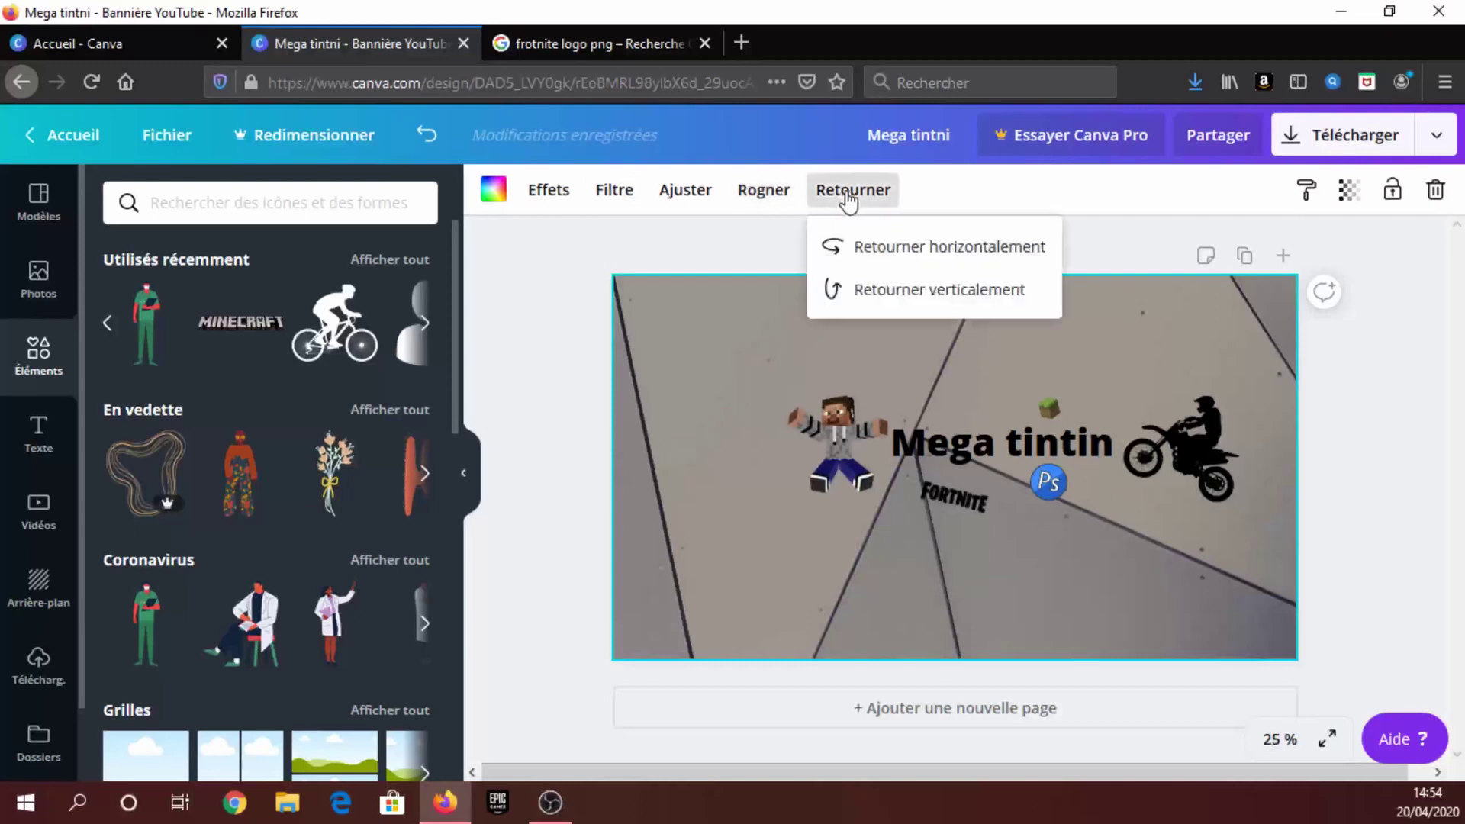
left_click(836, 248)
left_click(836, 248)
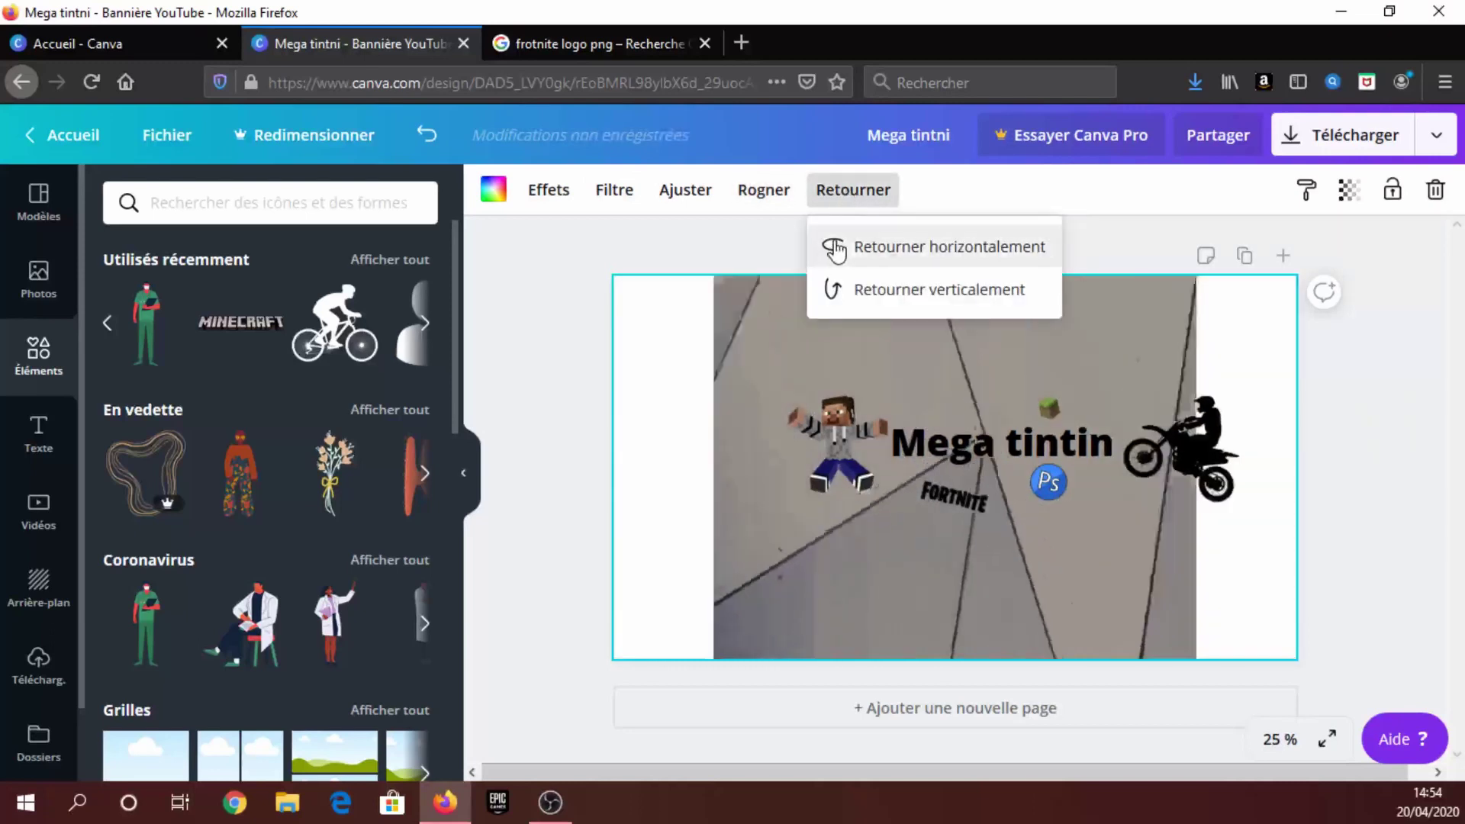
left_click(1180, 213)
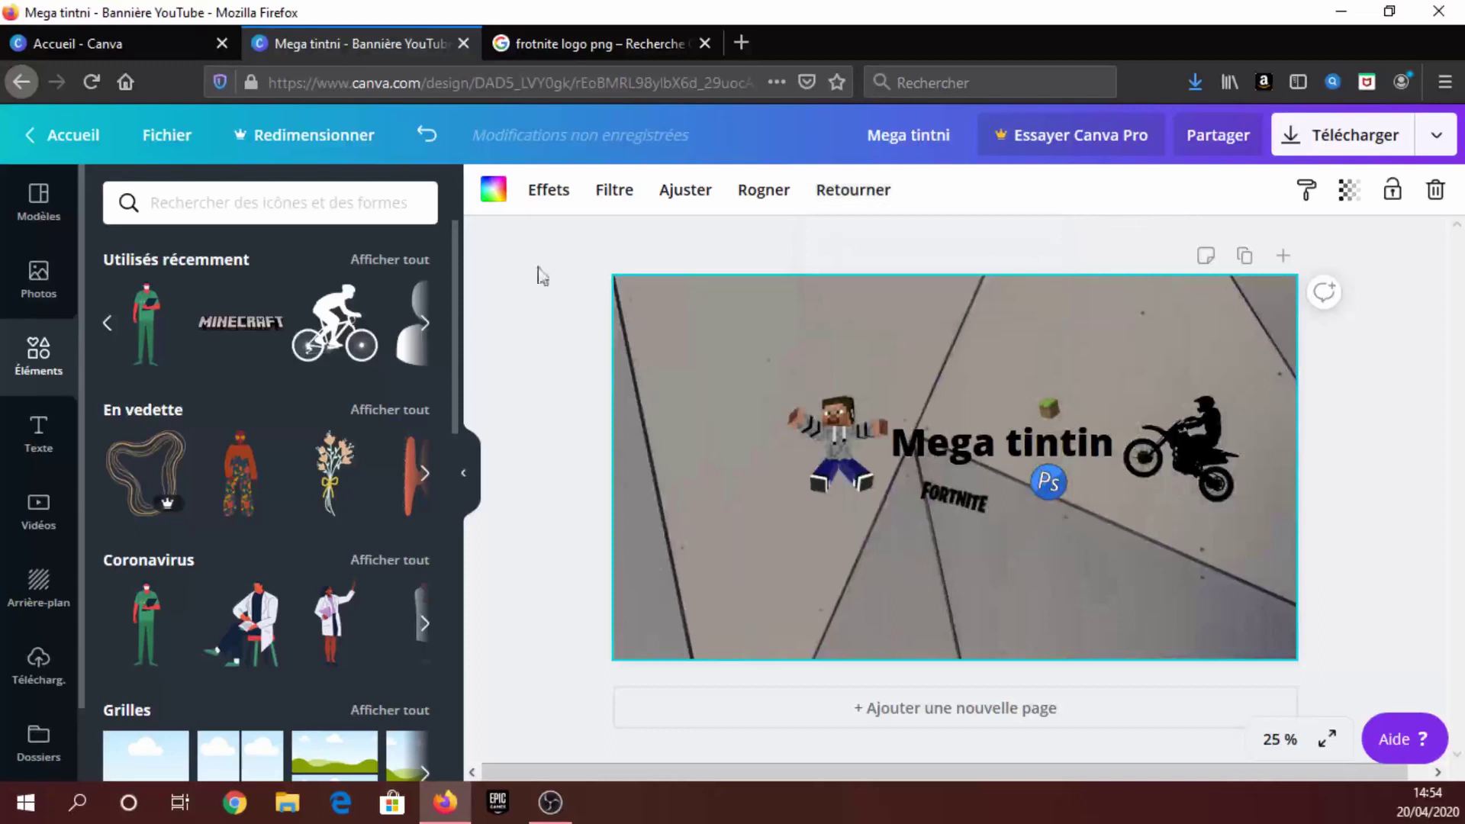
left_click(581, 293)
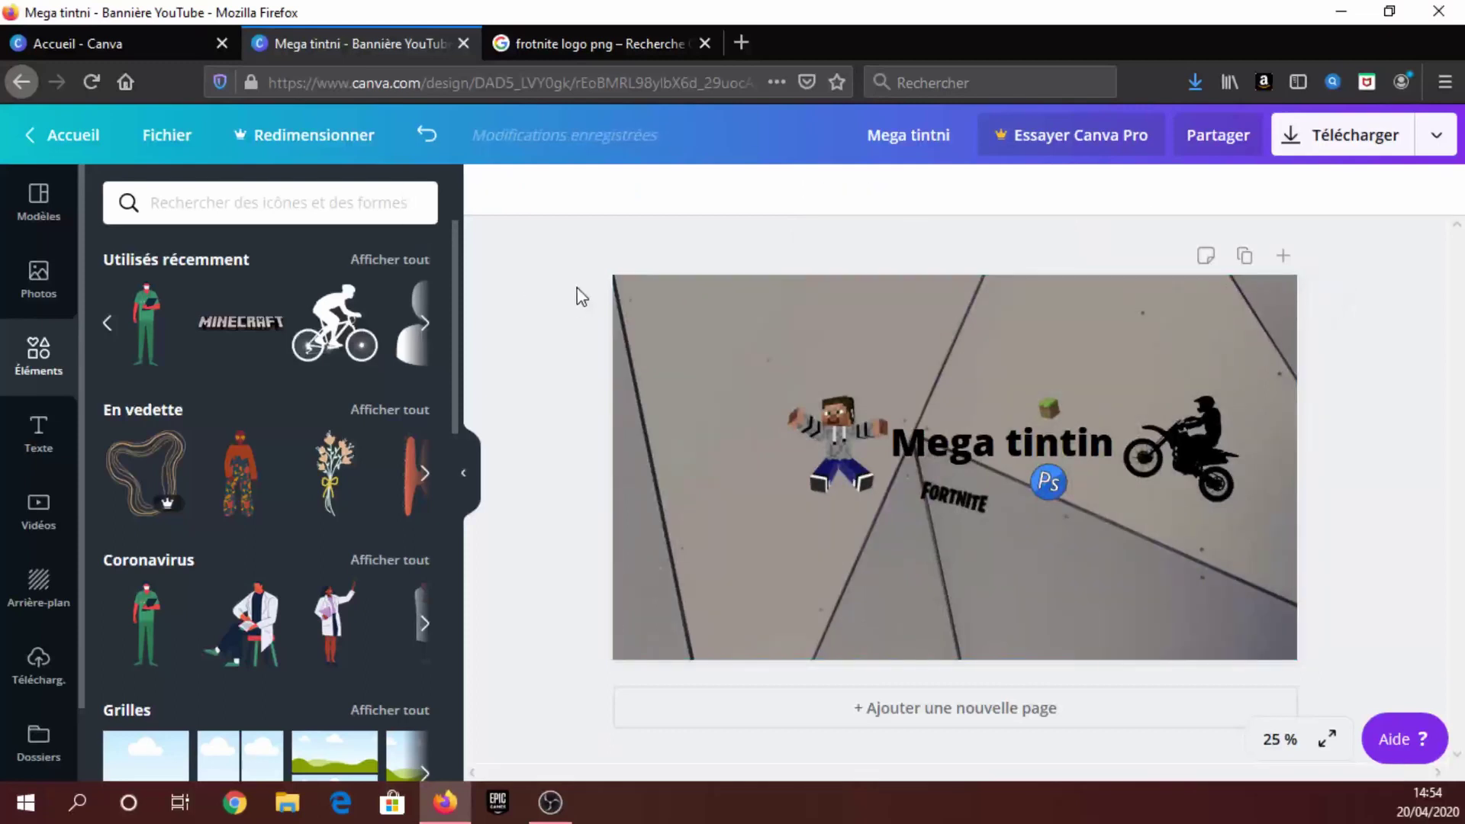